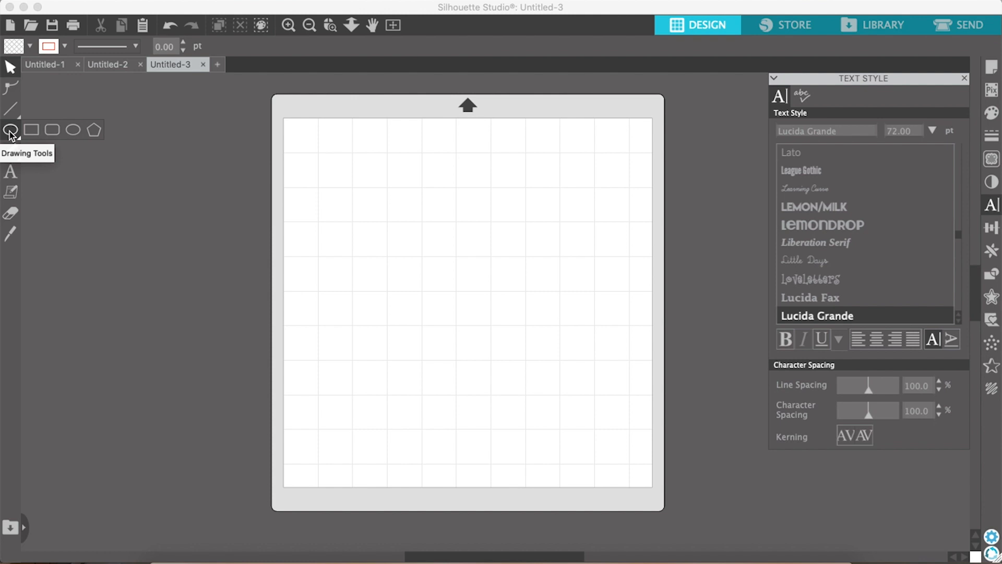
Step: Draw a circle about 2.07 in wide near the page's middle and duplicate it eight times in a diagonal chain
drag(414, 268, 483, 332)
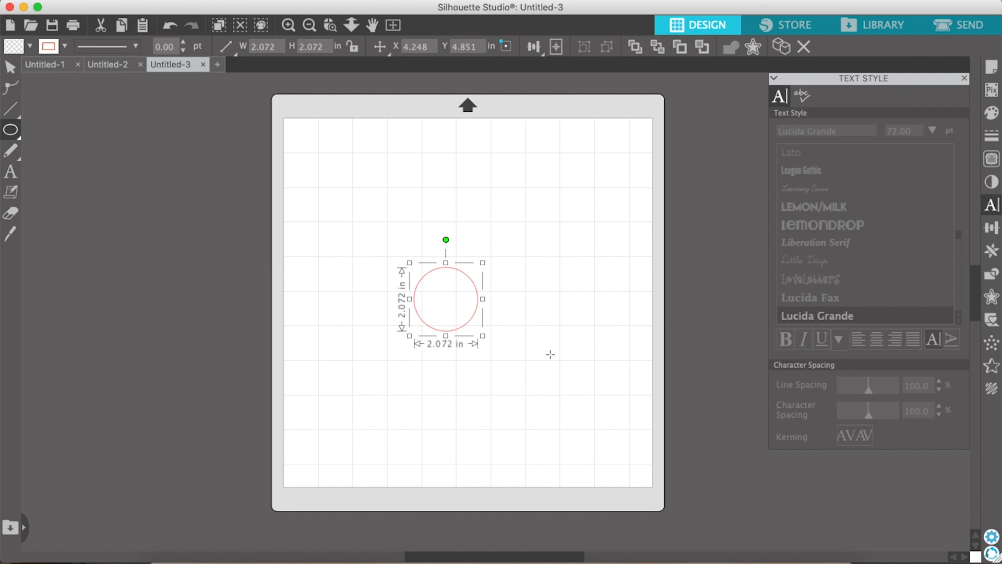
key(super+d)
key(super+d)
key(super+d)
key(super+d)
key(super+d)
key(super+d)
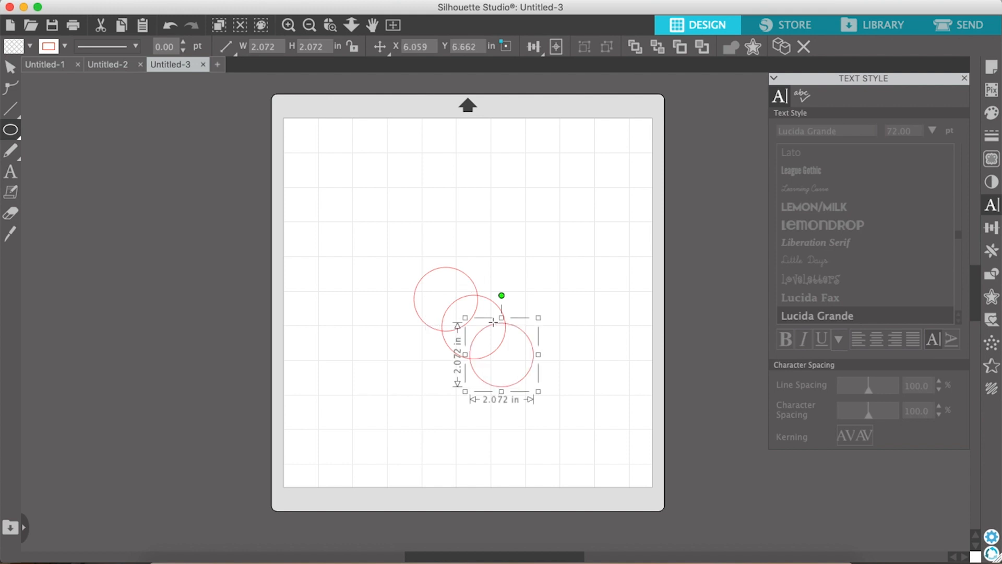
key(super+d)
key(super+d)
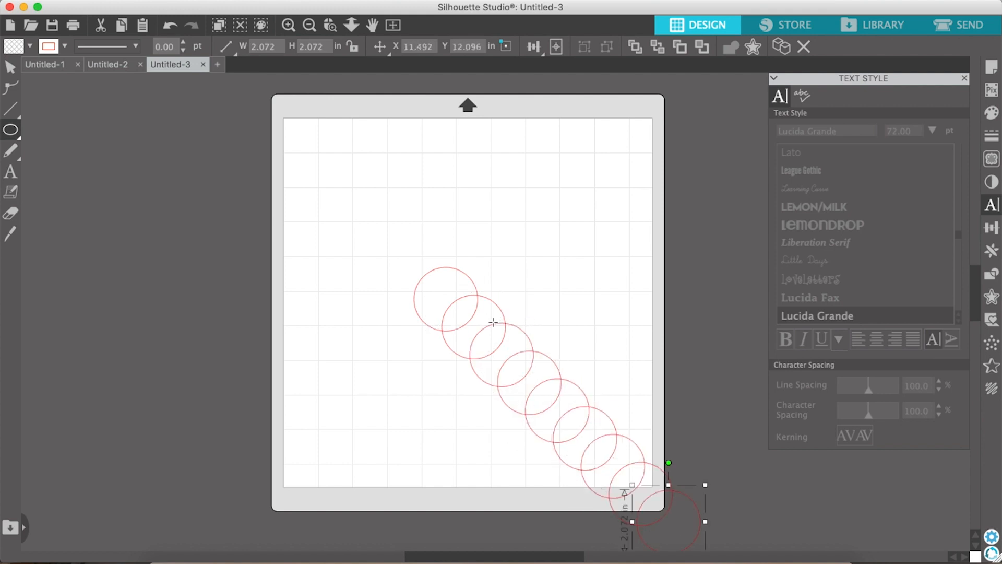
Step: Move the whole chain of circles up and to the left so that all of them fit on the page
click(10, 67)
drag(390, 243, 578, 392)
click(685, 352)
Step: Lock the aspect ratio and resize the first circle of the chain to 2 in
click(384, 157)
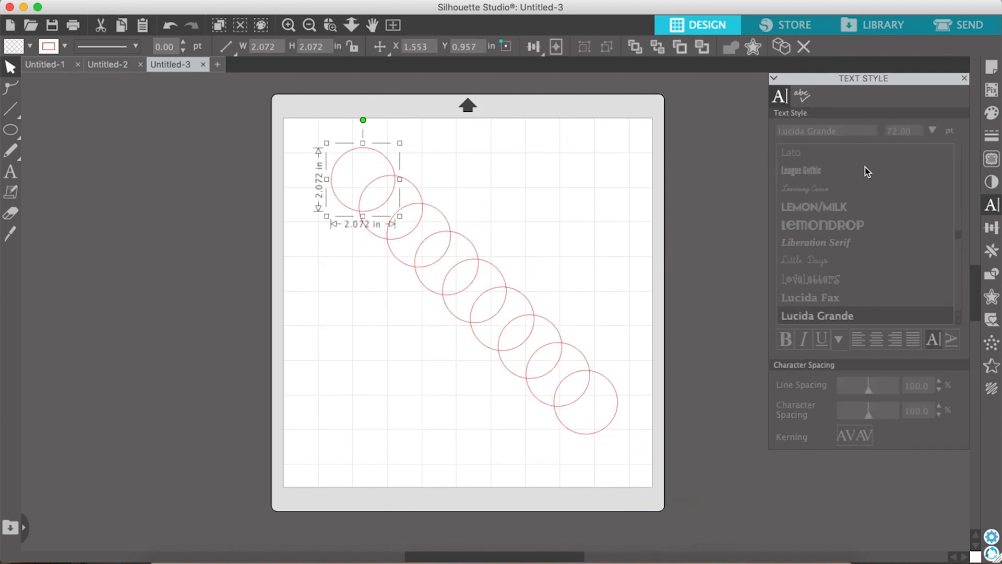
click(991, 228)
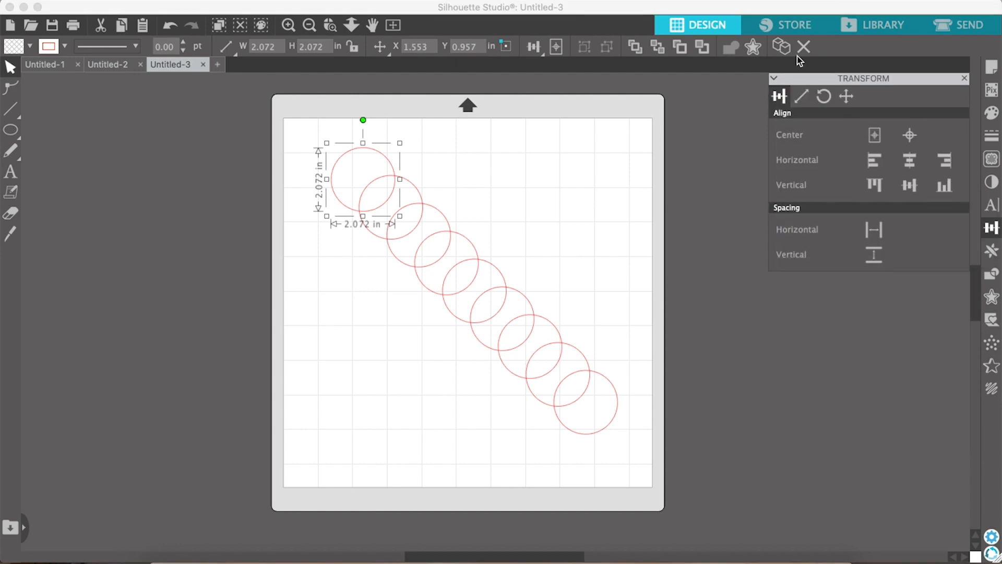
click(802, 97)
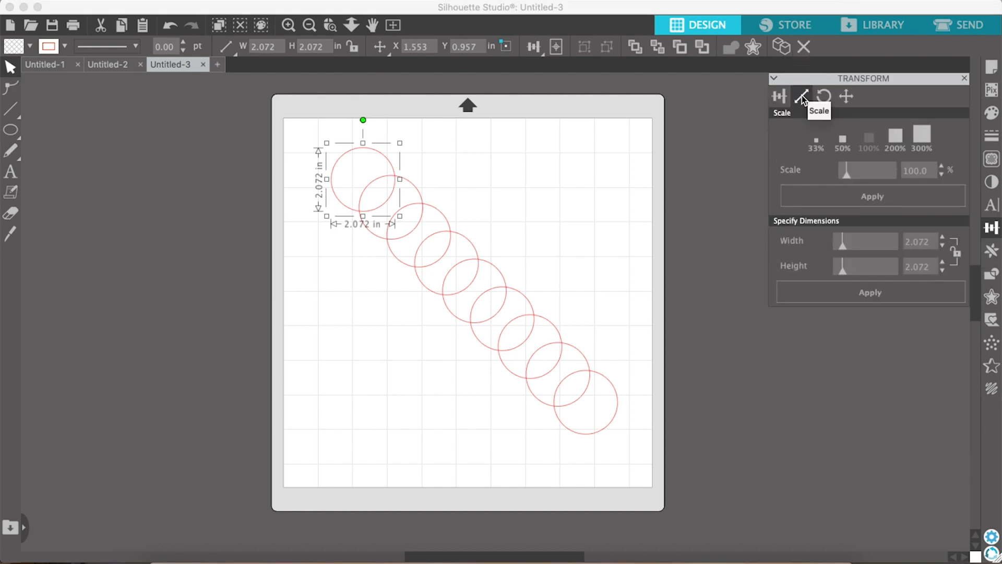
click(957, 252)
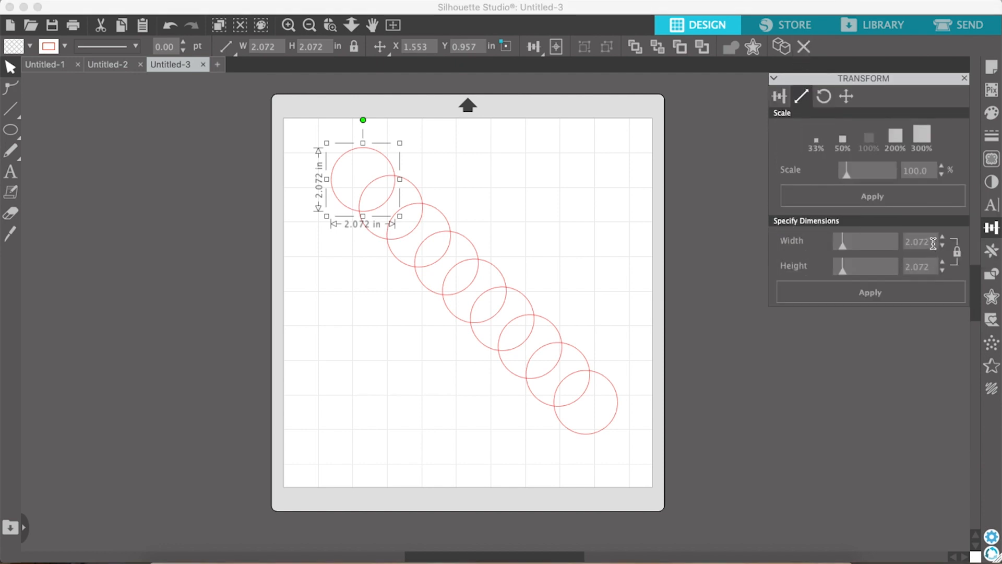
double_click(933, 244)
text(8)
key(Return)
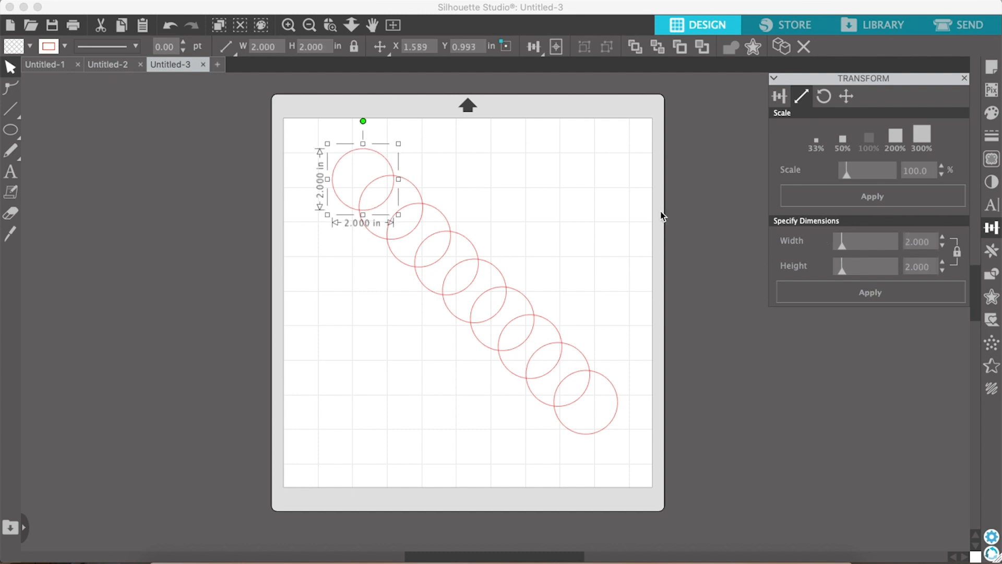
Step: Resize the second circle of the chain to 2.25 in wide with proportions locked
click(414, 188)
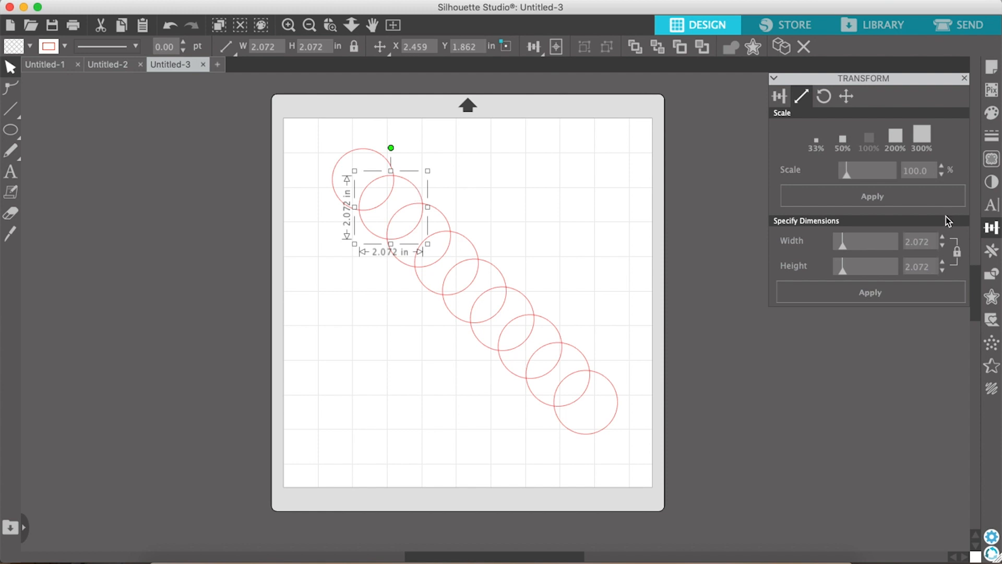
click(933, 242)
text(2)
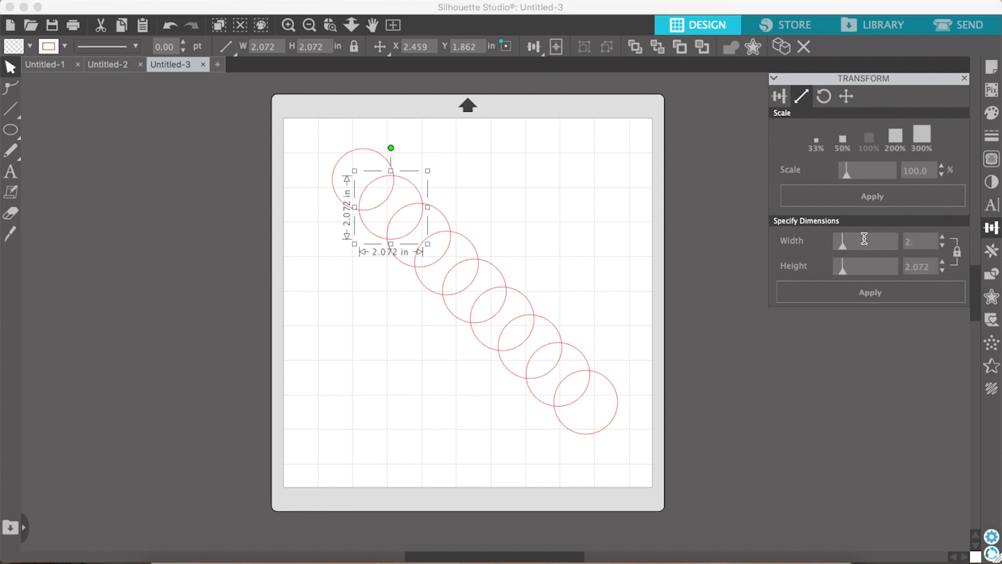
text(.25)
key(Tab)
Step: Resize the third circle of the chain to 4.25 in wide with proportions locked
click(443, 215)
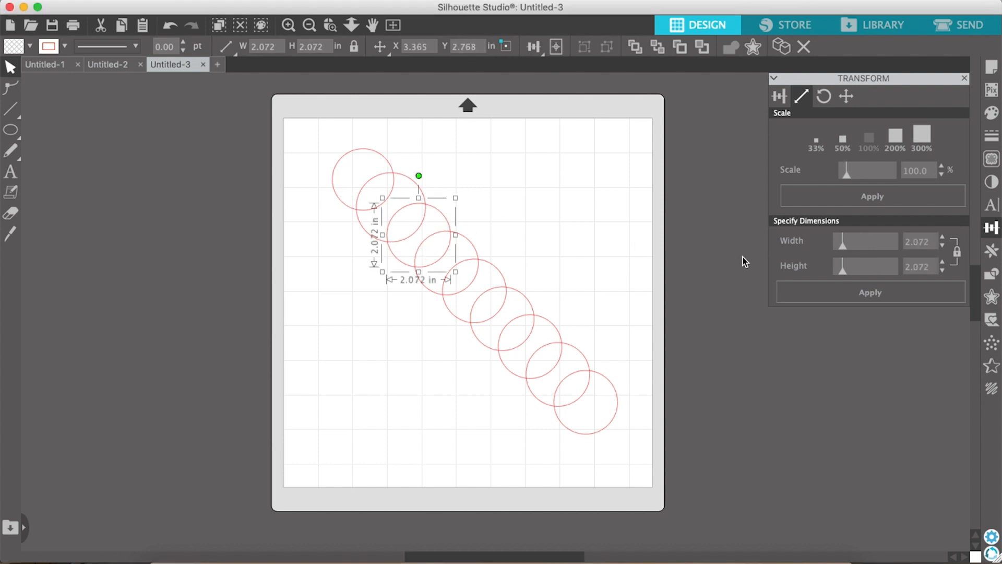
double_click(922, 242)
text(4.25)
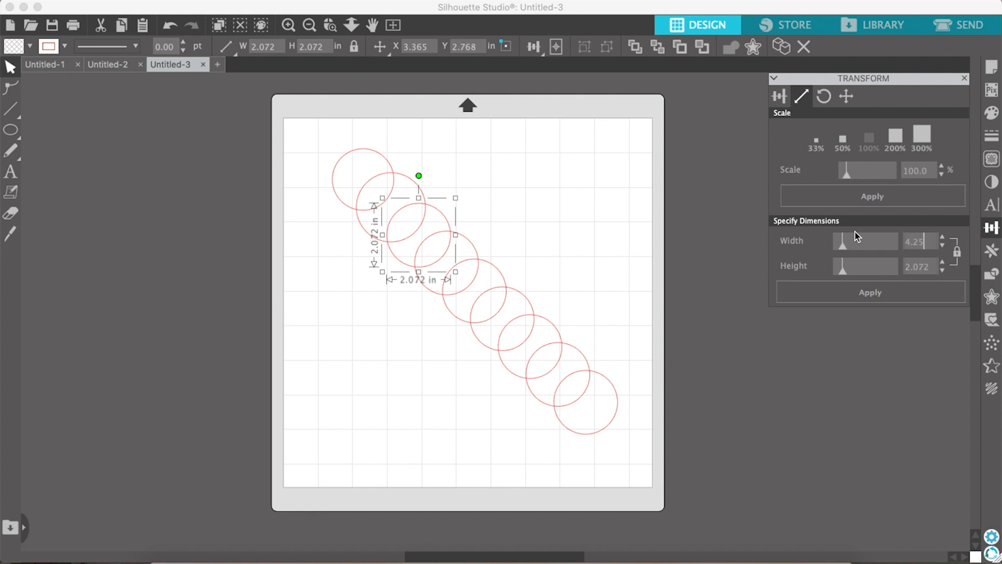
key(Return)
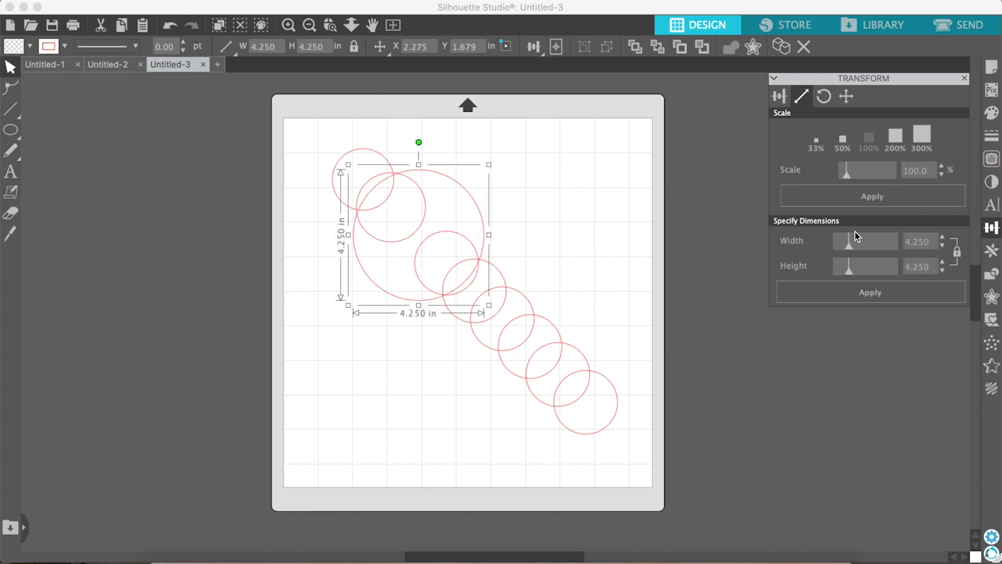
Step: Resize the fourth circle of the chain to 4.5 in wide with proportions locked
click(457, 234)
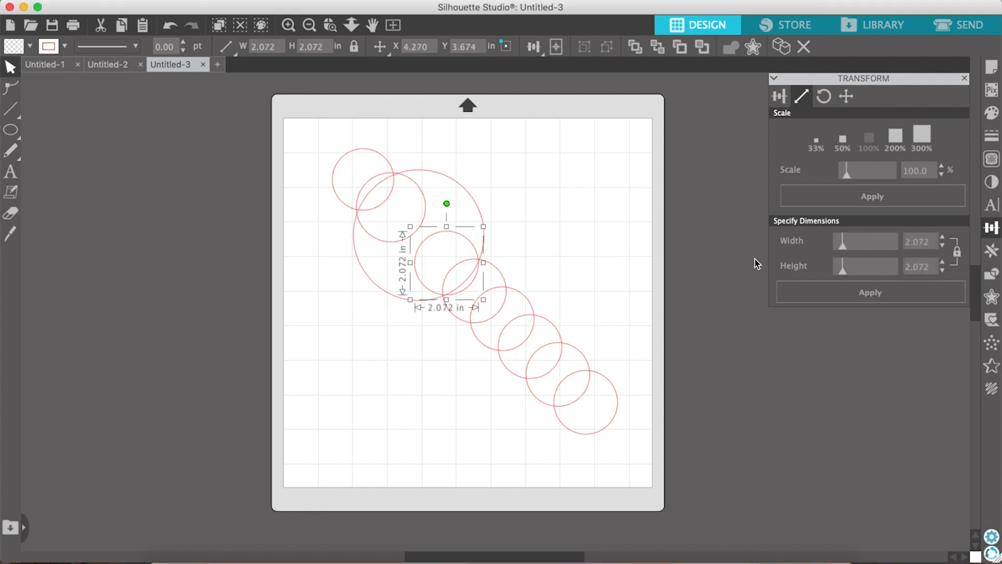
double_click(929, 243)
text(4.5)
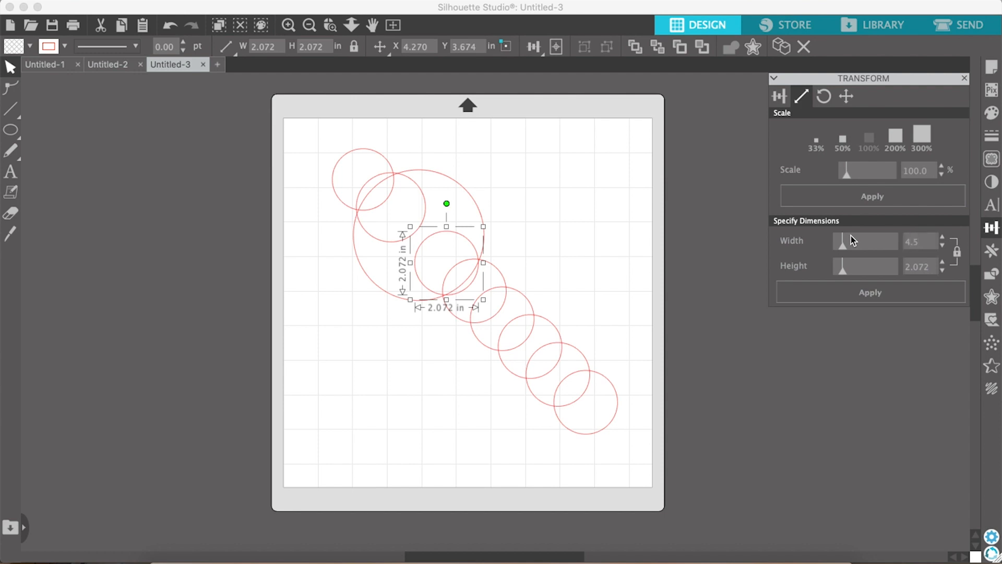
key(Return)
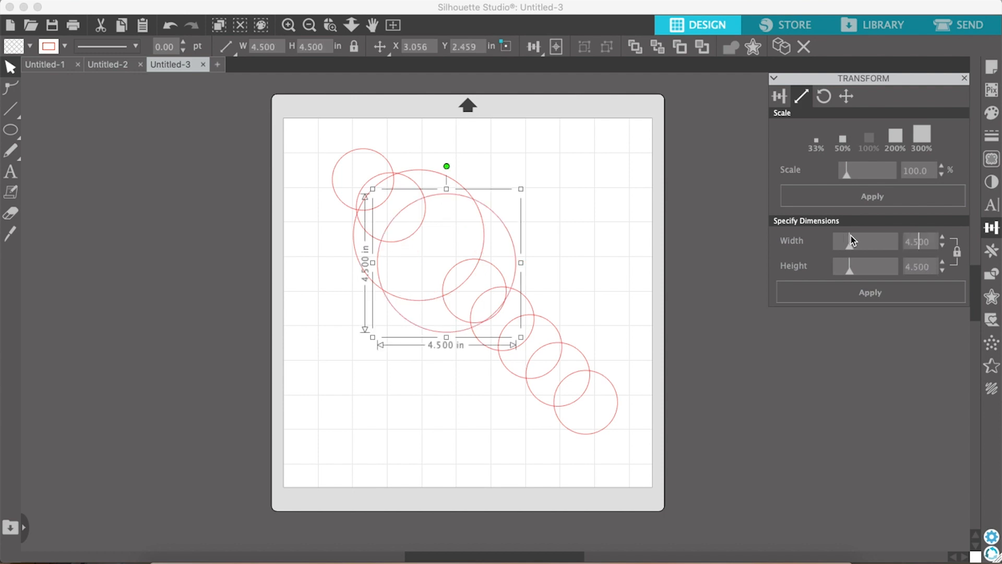
Step: Resize the fifth circle of the chain to 6.5 in wide with proportions locked
click(497, 269)
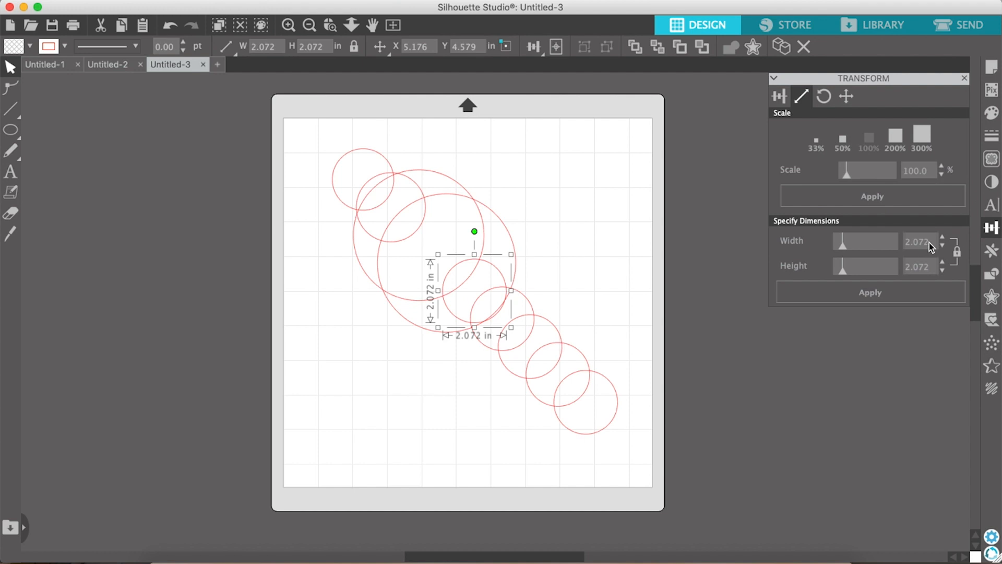
drag(929, 244, 844, 241)
text(6.5)
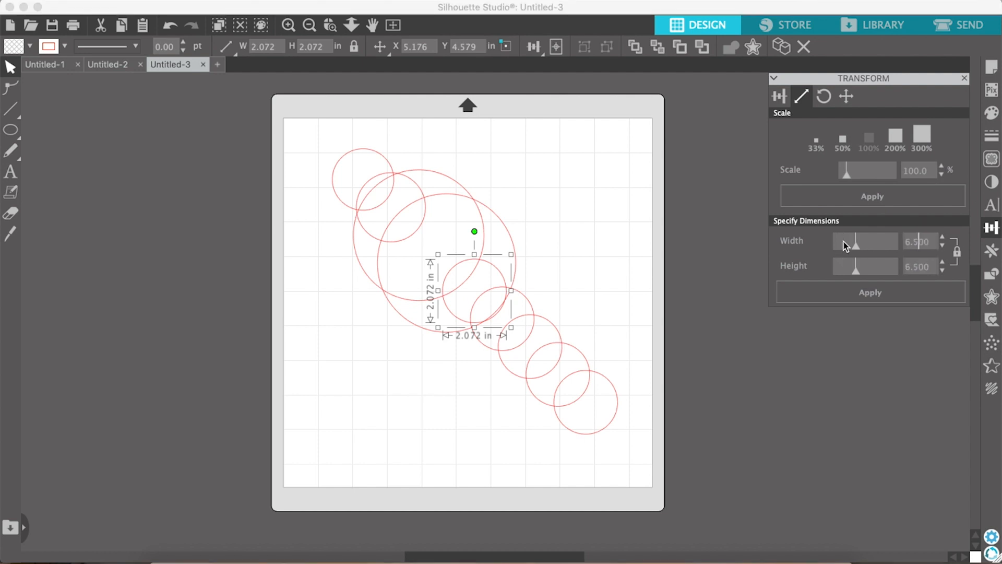
key(Return)
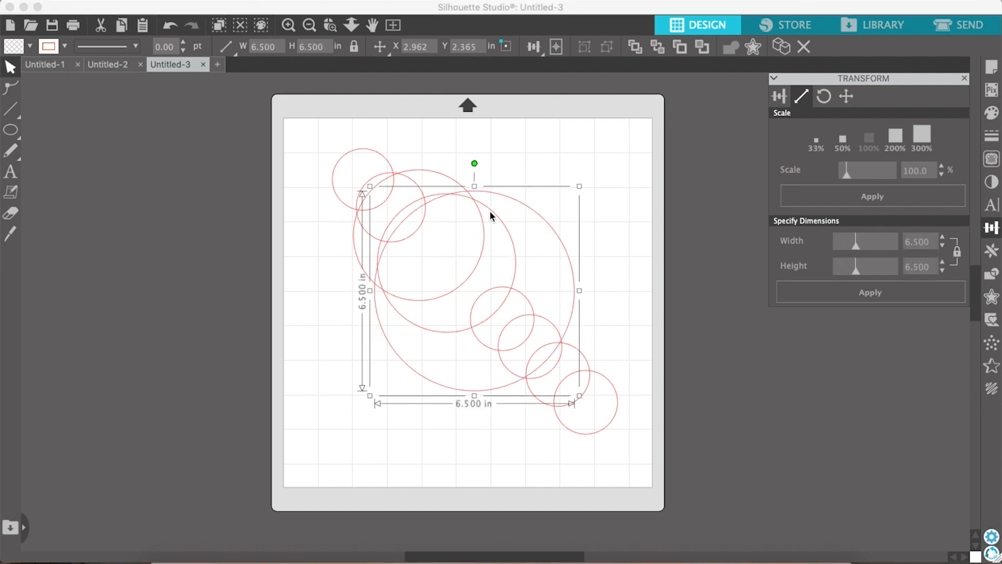
Step: Resize the sixth circle of the chain to 6.75 in wide with proportions locked
click(523, 294)
double_click(931, 243)
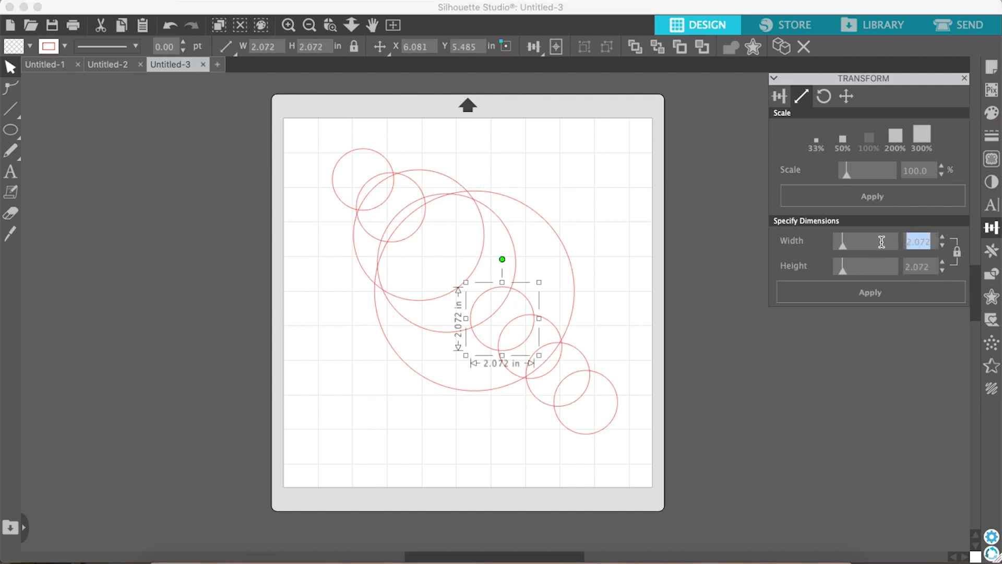
text(6.75)
key(Return)
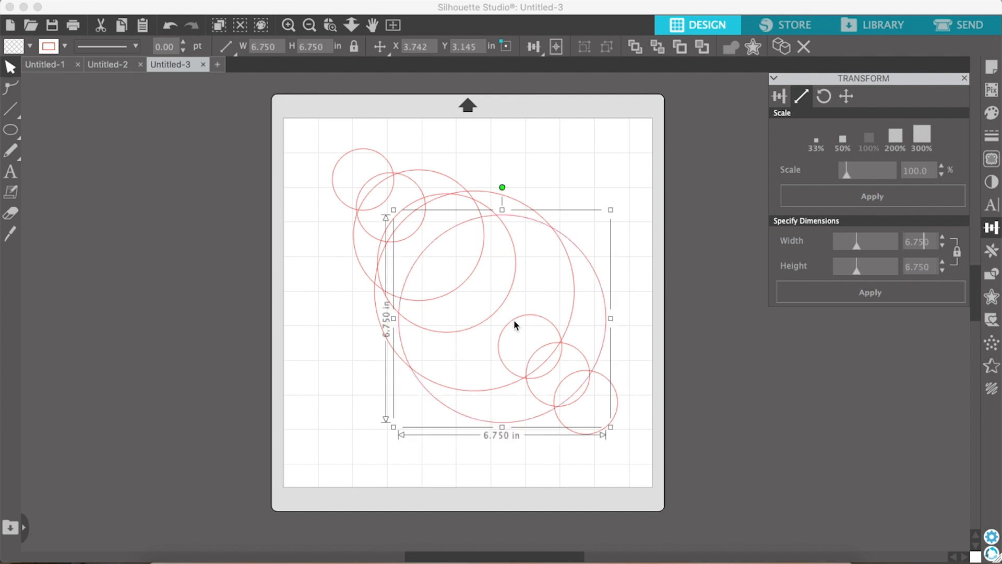
Step: Resize the seventh circle of the chain to 8.75 in wide with proportions locked
click(514, 325)
double_click(923, 242)
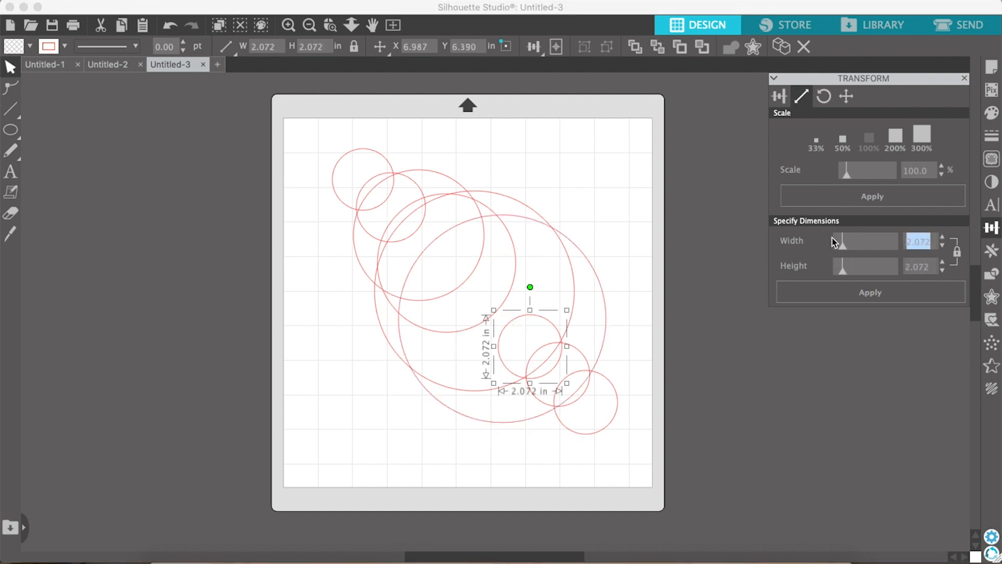
text(8.75)
key(Return)
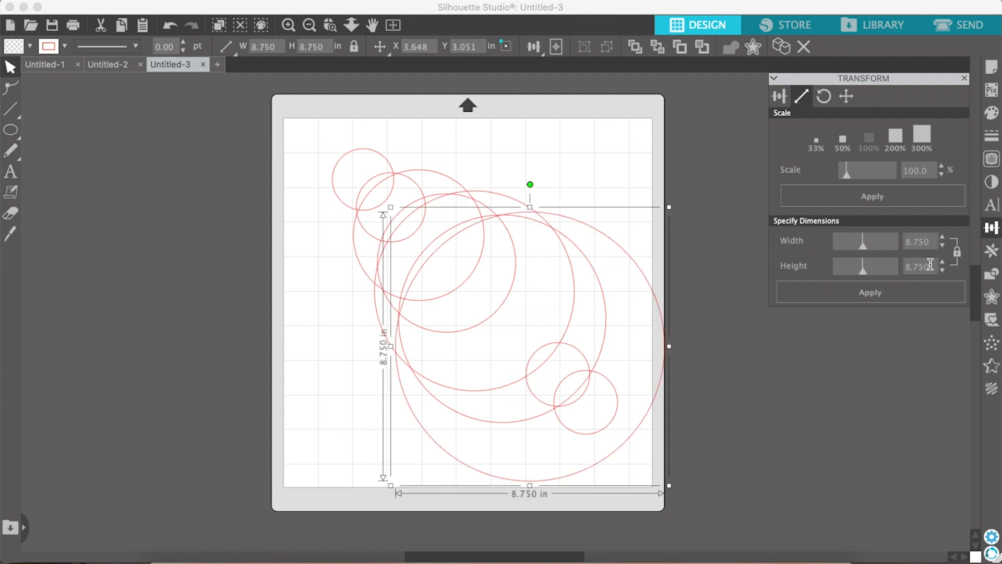
Step: Align the seven resized circles concentrically by center and middle, and move them up-left, clear of the two remaining small circles
drag(256, 135, 666, 304)
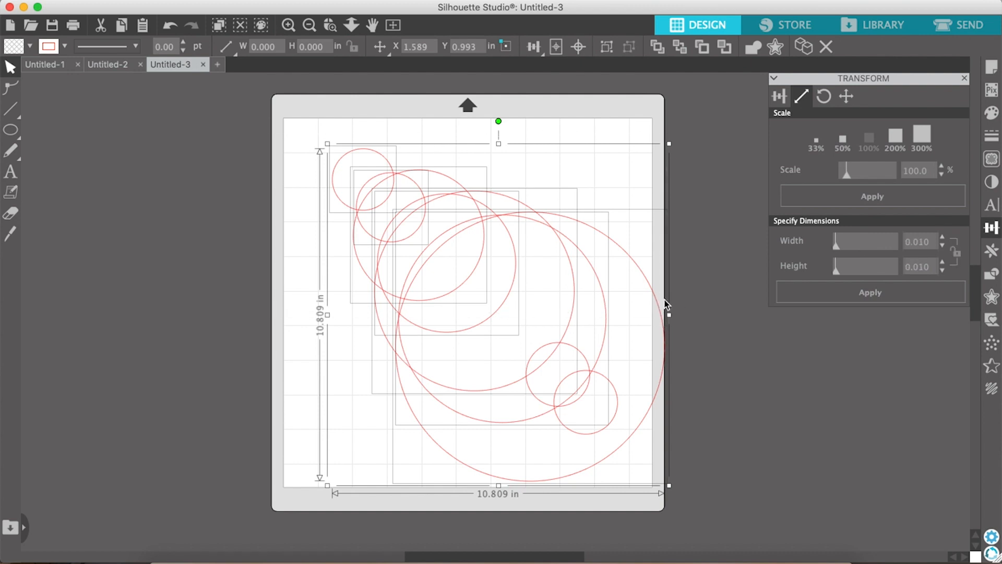
click(532, 48)
click(556, 88)
click(559, 93)
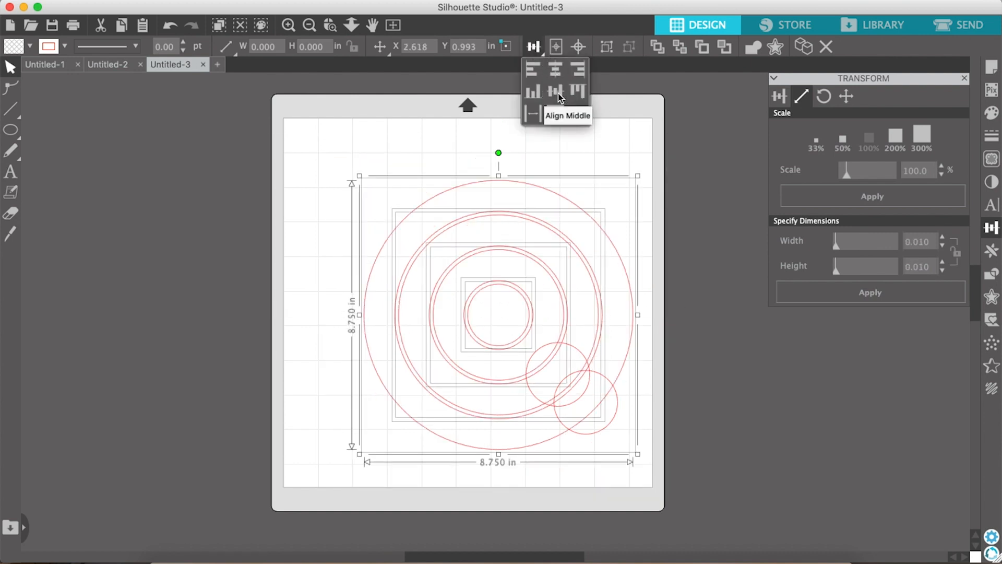
drag(523, 216, 422, 160)
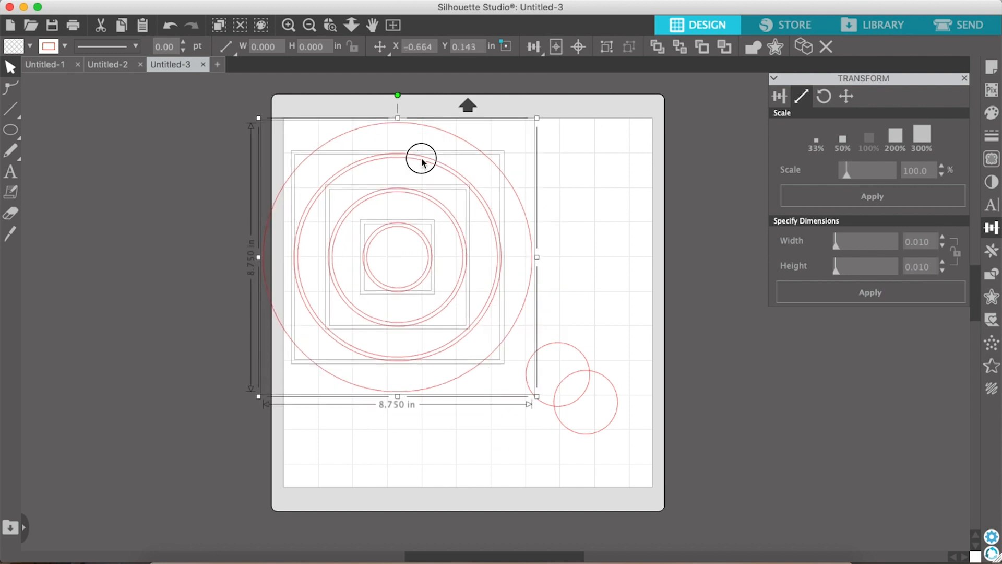
click(640, 313)
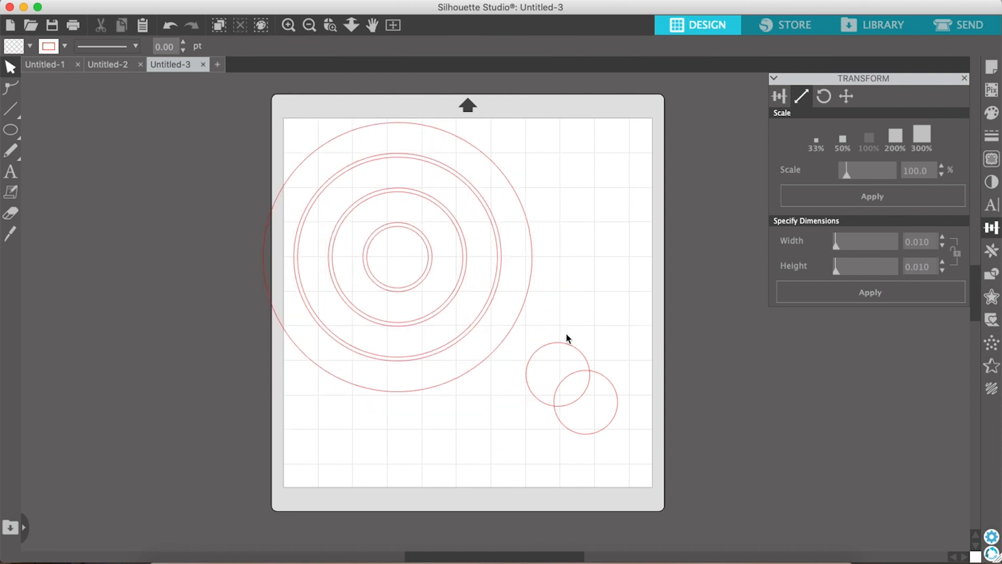
click(516, 327)
Step: Try setting only the eighth circle's width to 9 in with proportions unlocked, and undo the resize
click(570, 351)
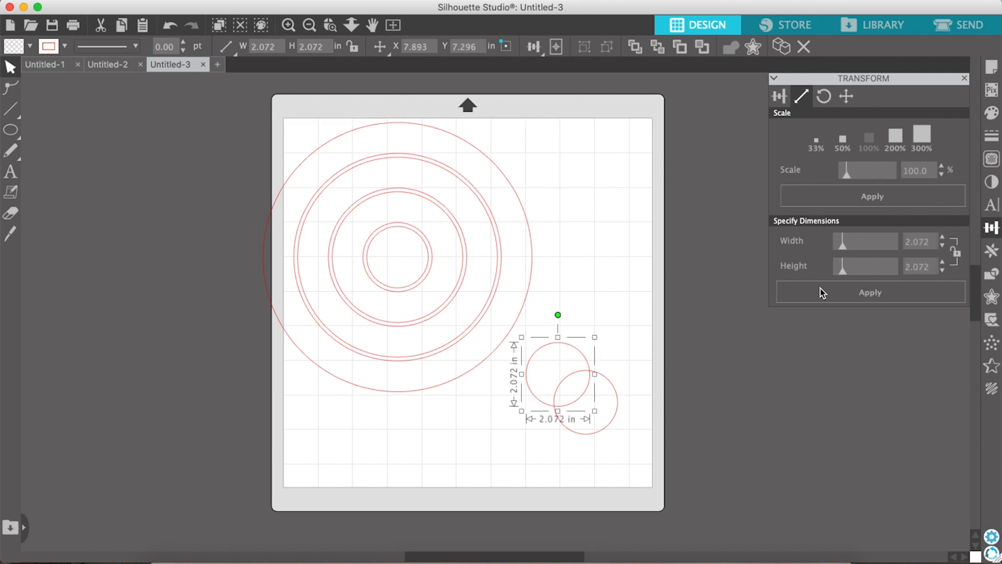
click(923, 245)
text(9)
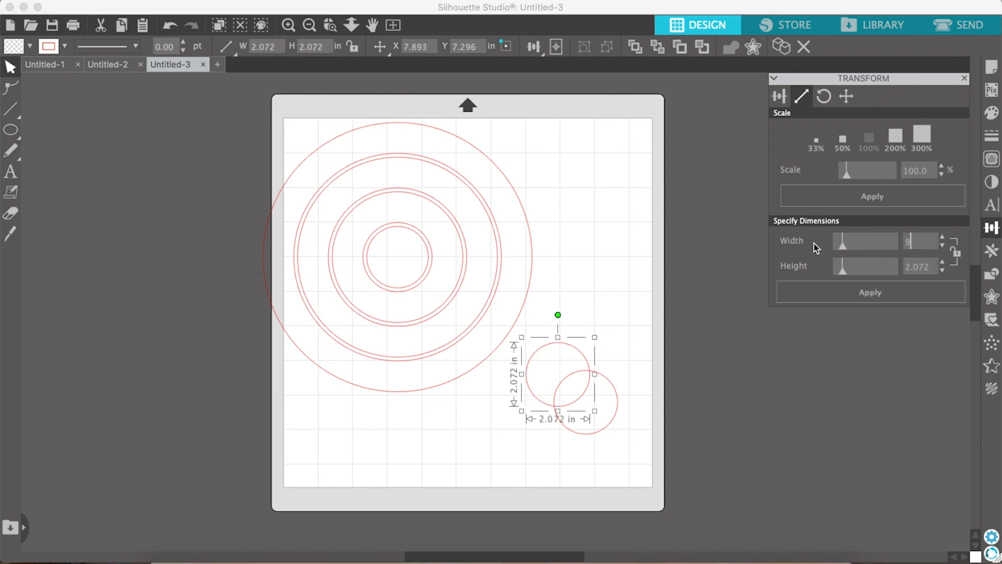
key(Return)
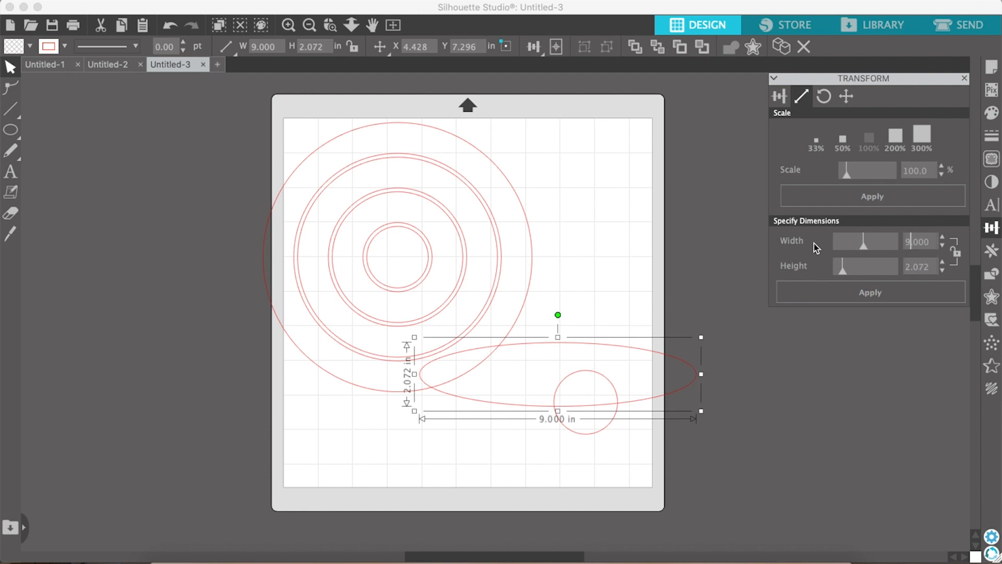
key(super+z)
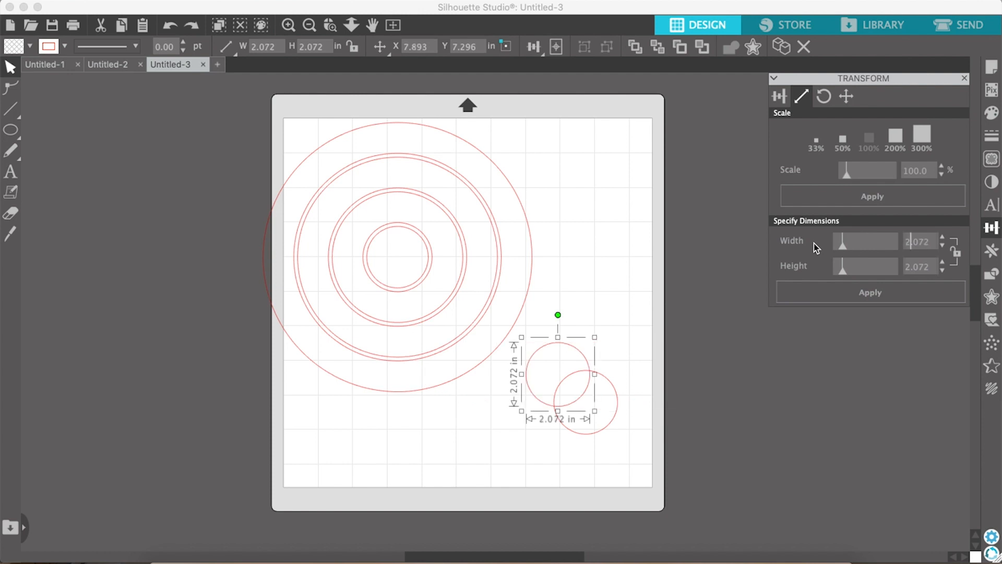
Step: Lock the aspect ratio and resize the eighth circle to 9 in wide
click(959, 256)
click(923, 242)
text(9)
key(Return)
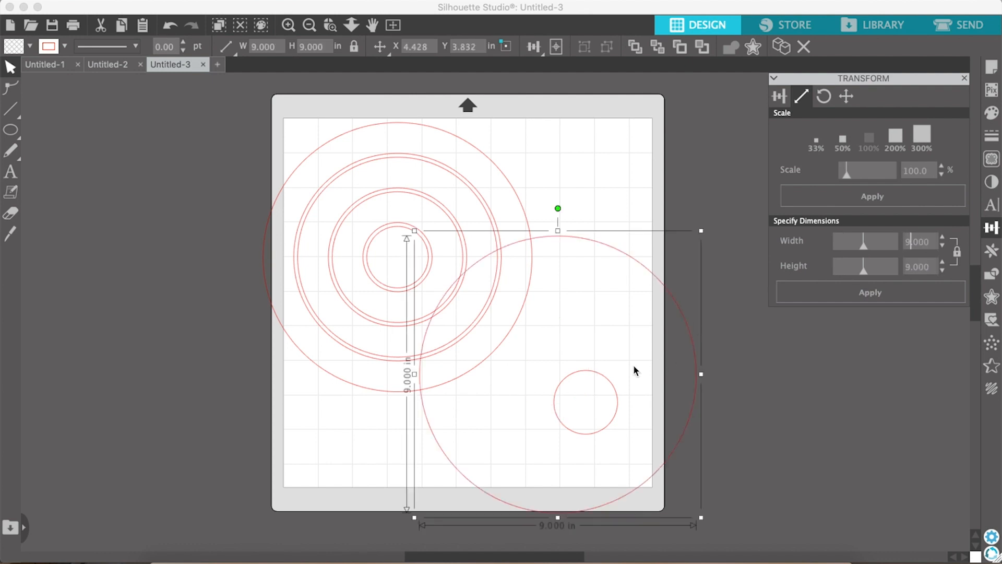
Step: Resize the last small circle to 11 in wide with proportions locked
click(607, 384)
click(925, 242)
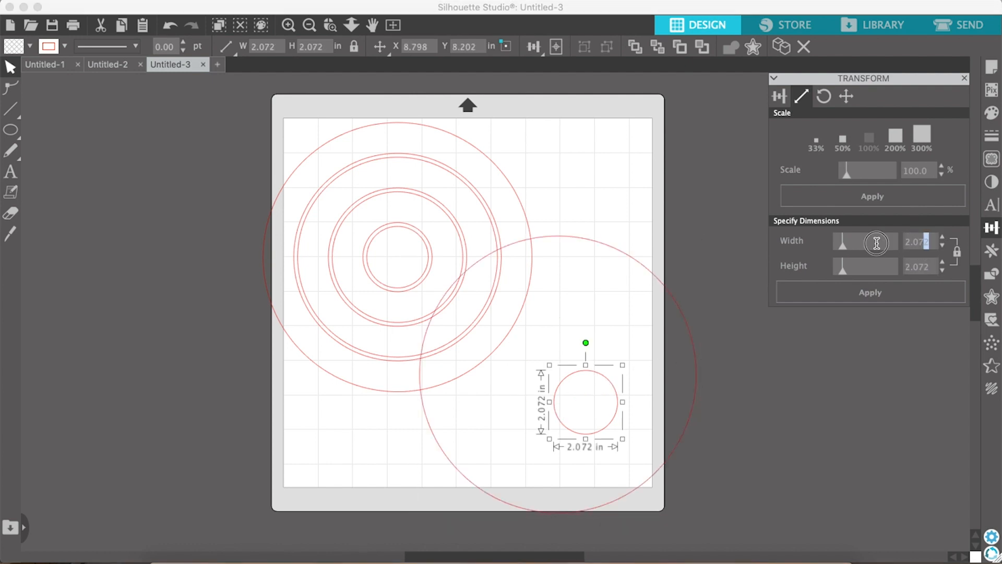
text(11)
key(Return)
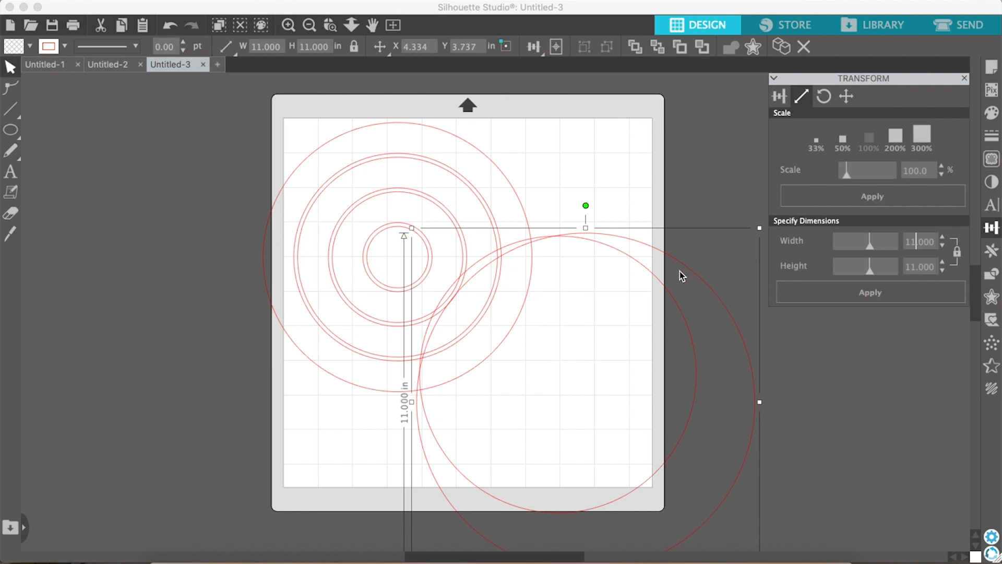
Step: Align all nine circles concentrically by center and middle, and move them together onto the middle of the mat
drag(251, 122, 615, 418)
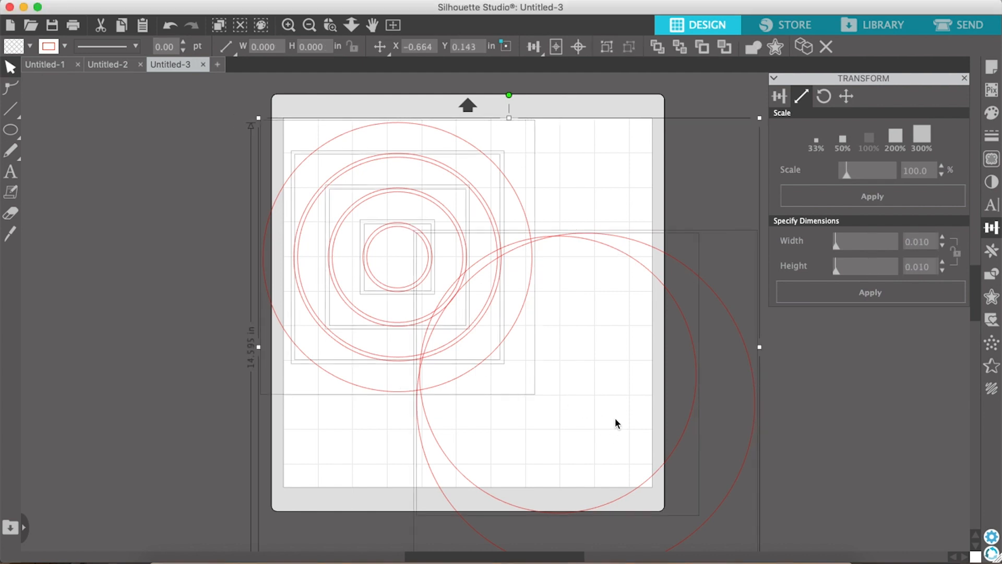
click(542, 51)
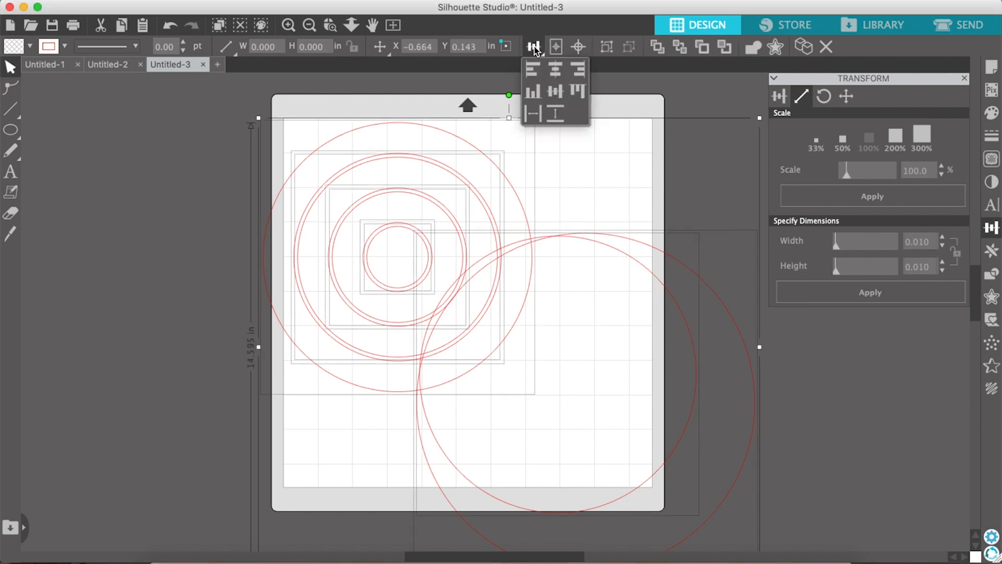
click(557, 71)
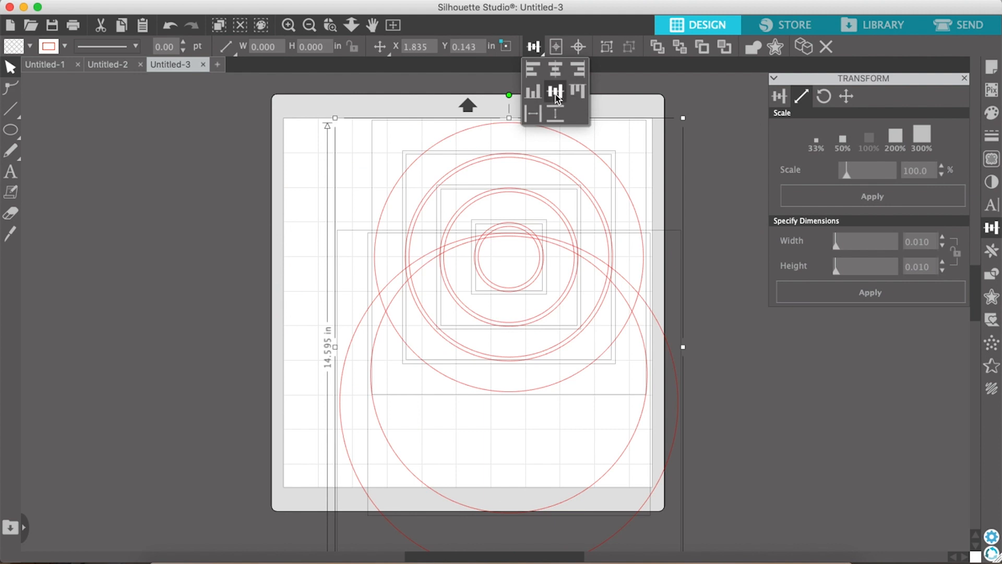
click(556, 93)
drag(543, 217, 499, 170)
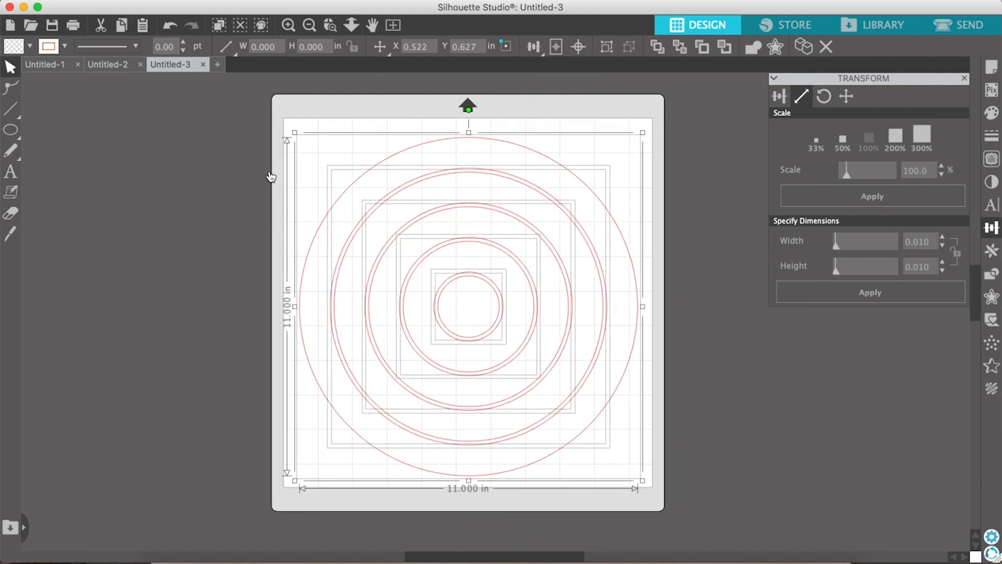
click(201, 186)
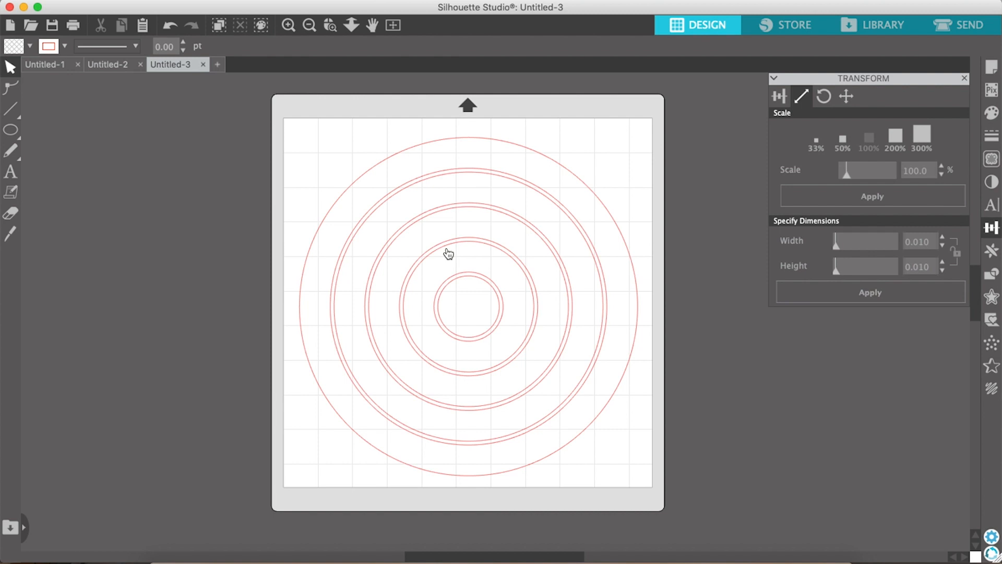
Step: Delete the innermost 2 in circle, keeping the 2.25 in circle around it
click(454, 286)
click(541, 397)
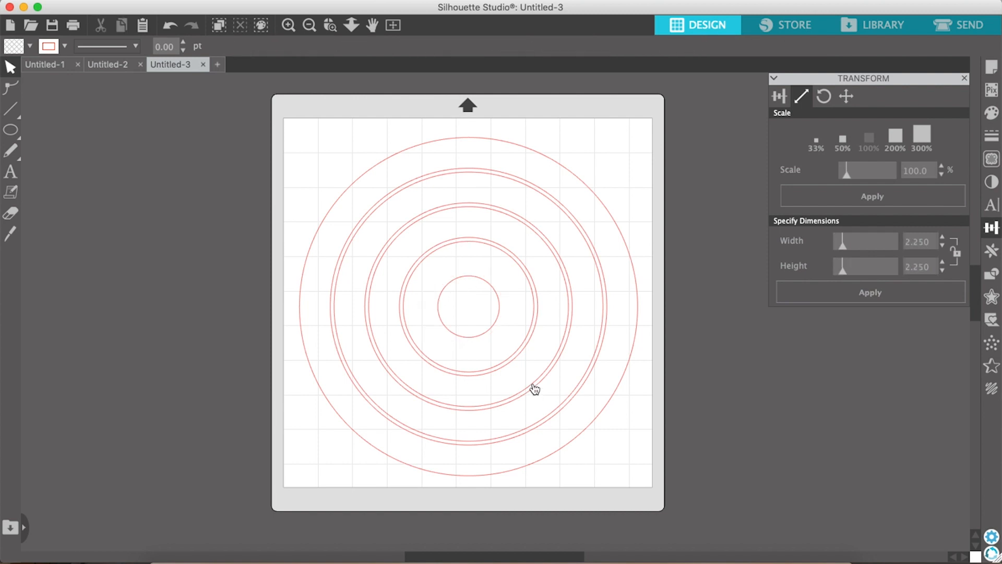
key(ctrl+z)
click(470, 287)
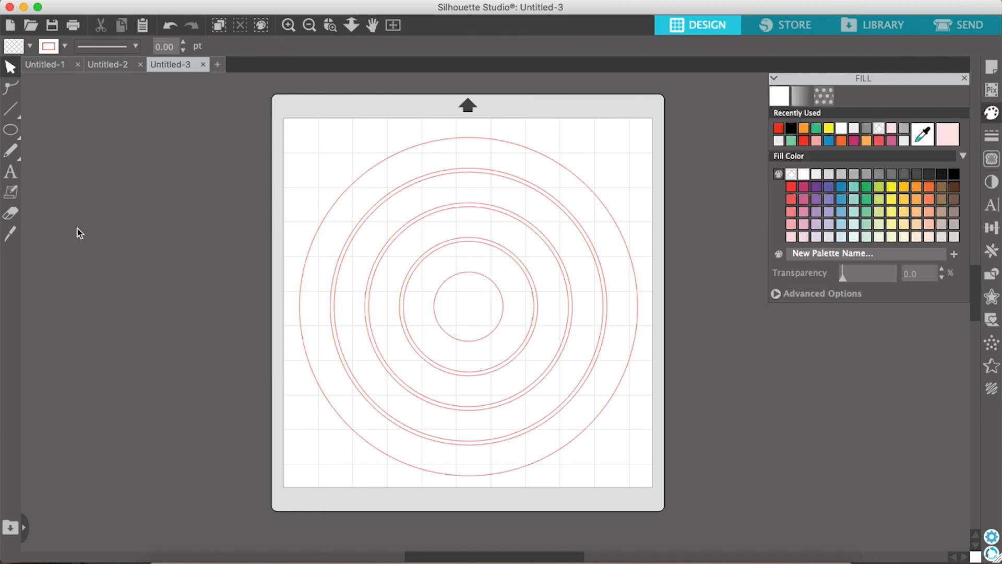
Step: Add the text "Kindness" at 72 pt across the upper-left part of the circles
click(11, 171)
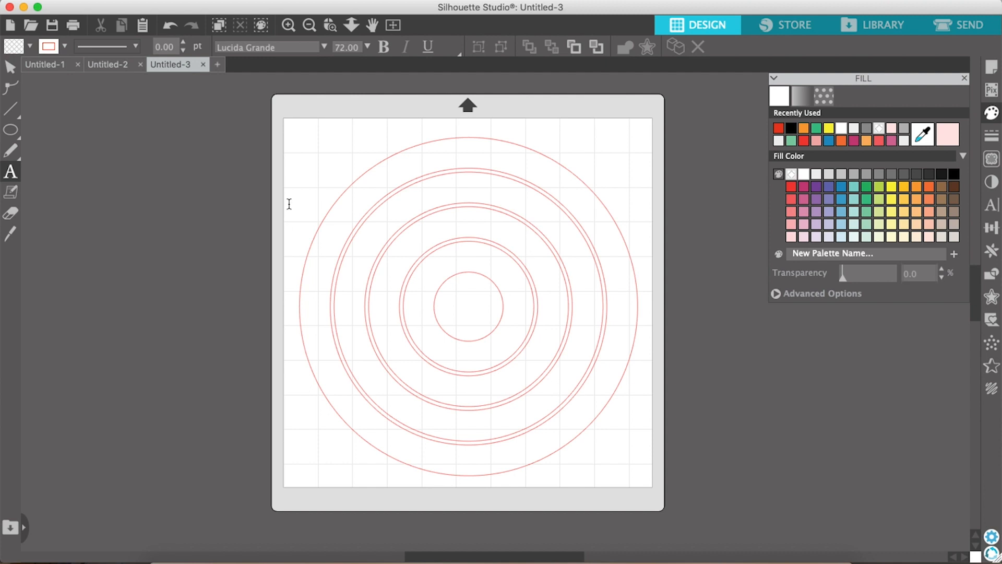
click(306, 205)
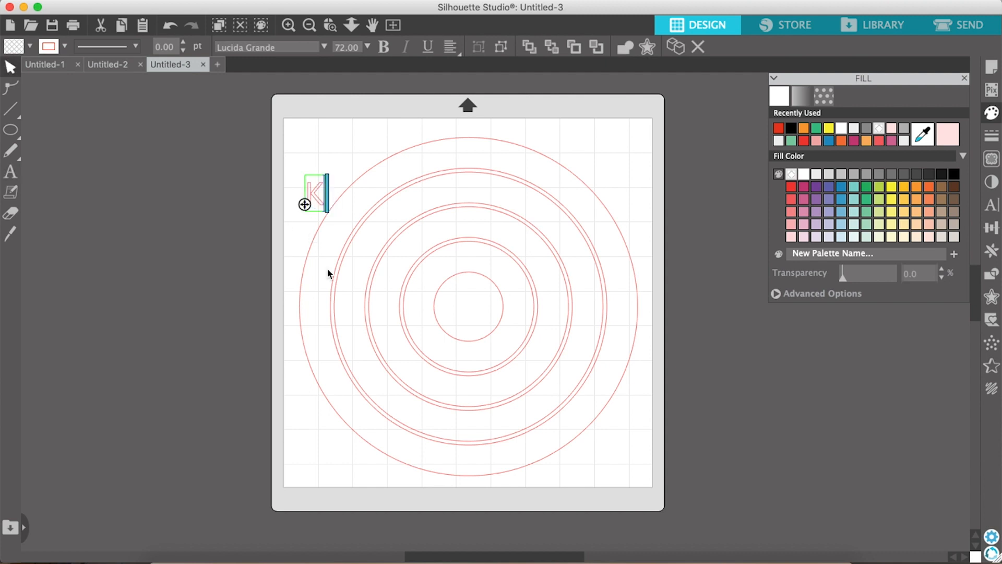
text(Kind)
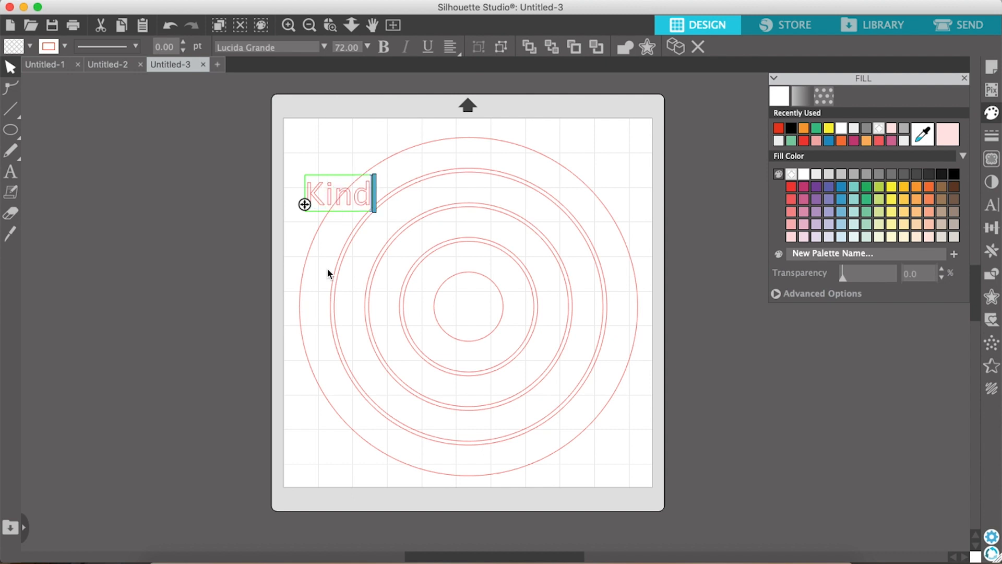
text(ness)
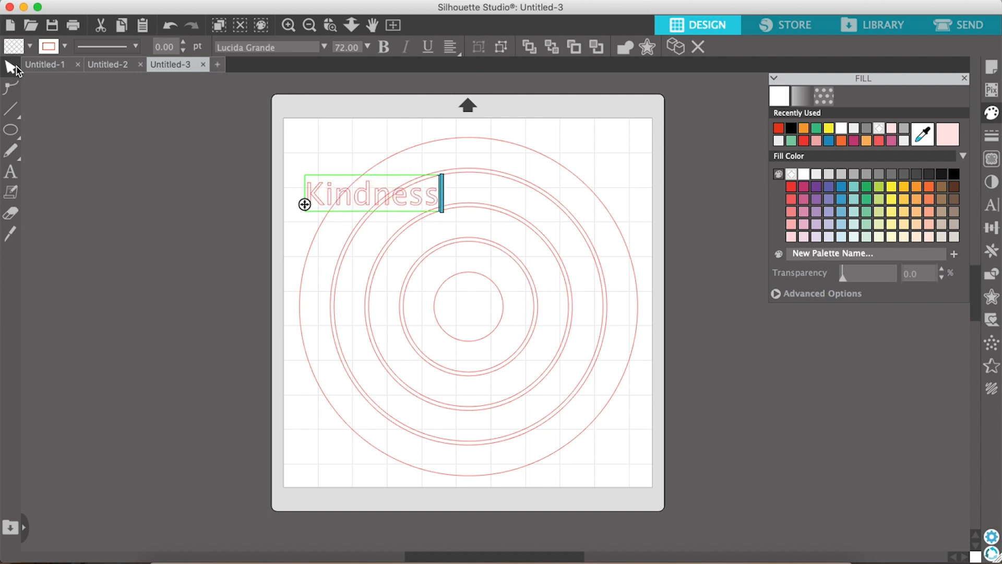
click(305, 163)
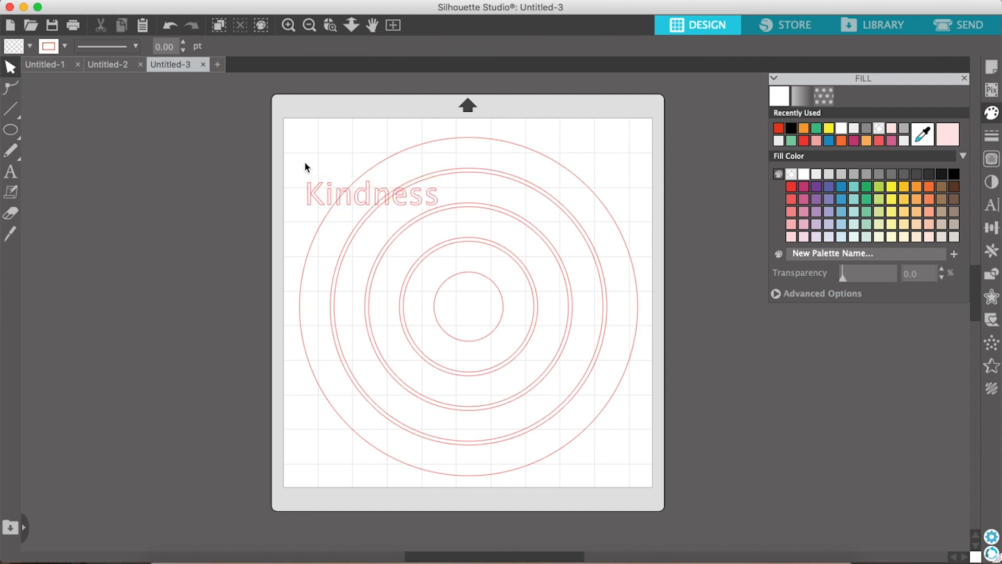
Step: Enlarge the "Kindness" text to about 9 in wide and move it over the center of the circles
click(310, 193)
drag(445, 215, 578, 293)
drag(514, 242, 533, 327)
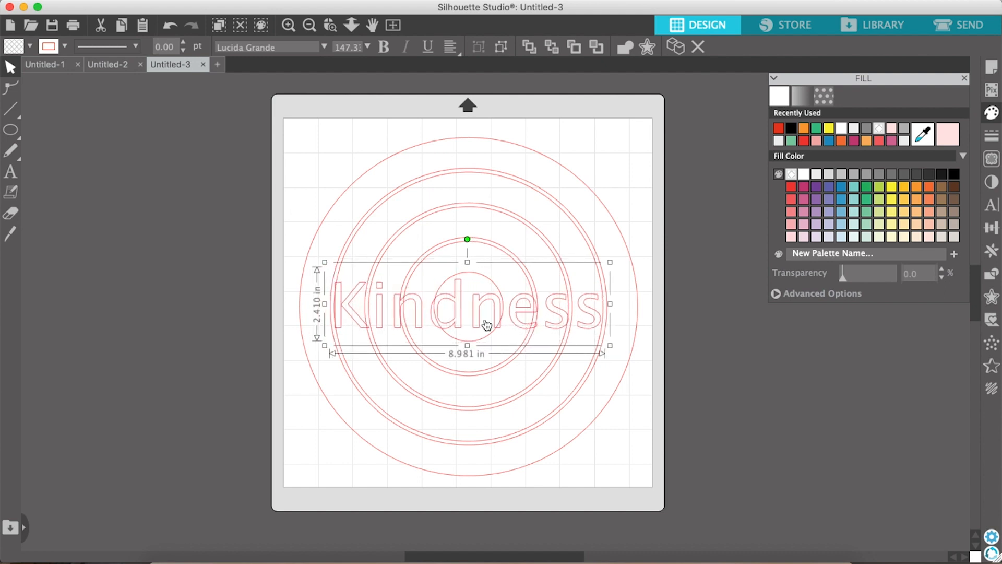
Step: Replace the text with "Be Kind" and enlarge it to about 10 in wide across the circles' center
double_click(358, 320)
drag(337, 318, 612, 327)
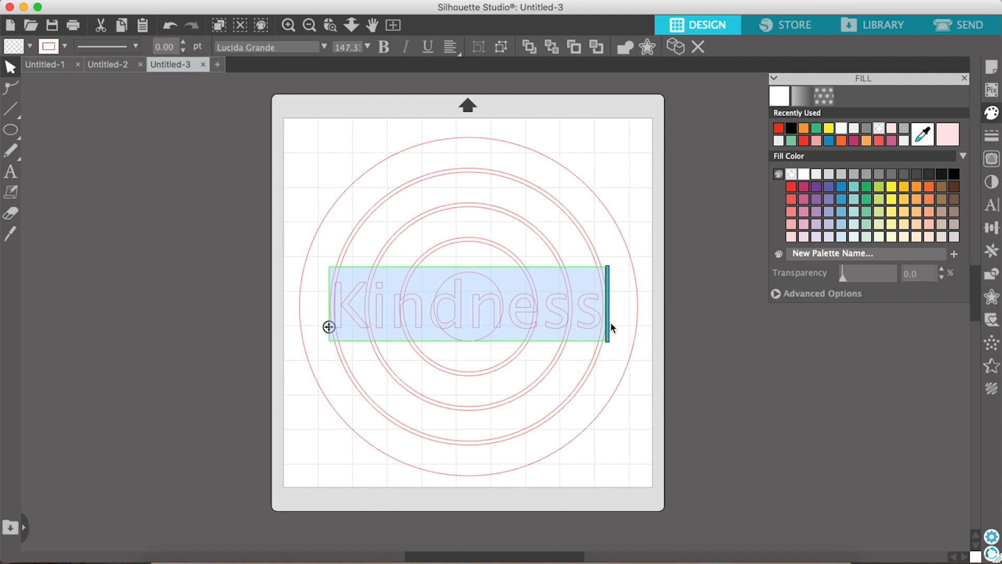
text(Be Kind)
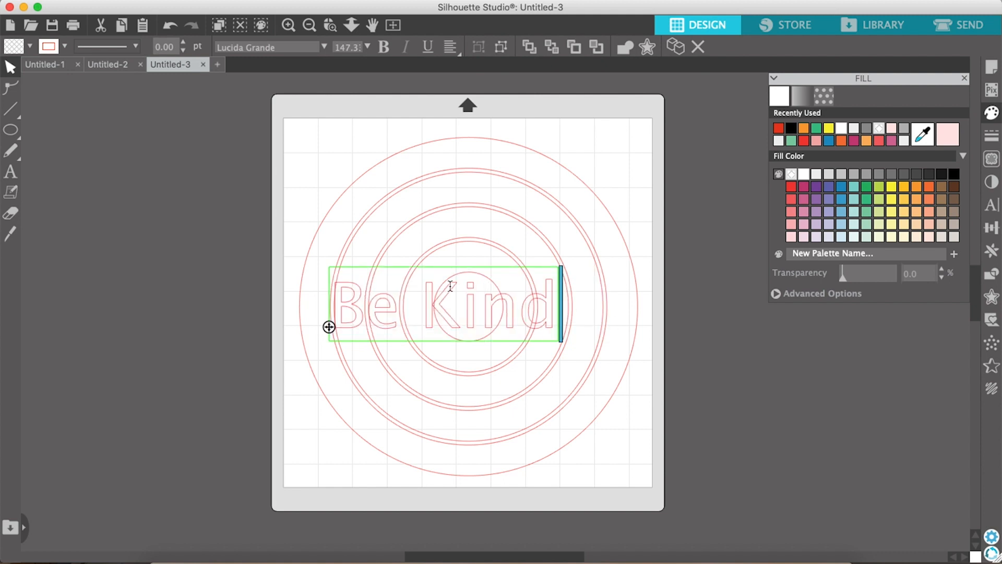
click(626, 264)
click(510, 308)
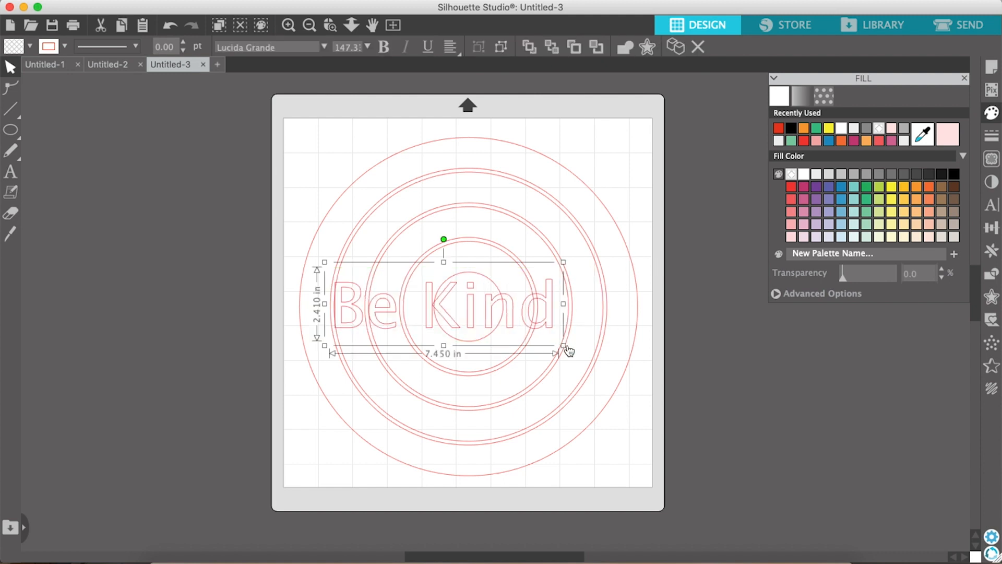
drag(562, 345, 639, 384)
drag(622, 338, 609, 327)
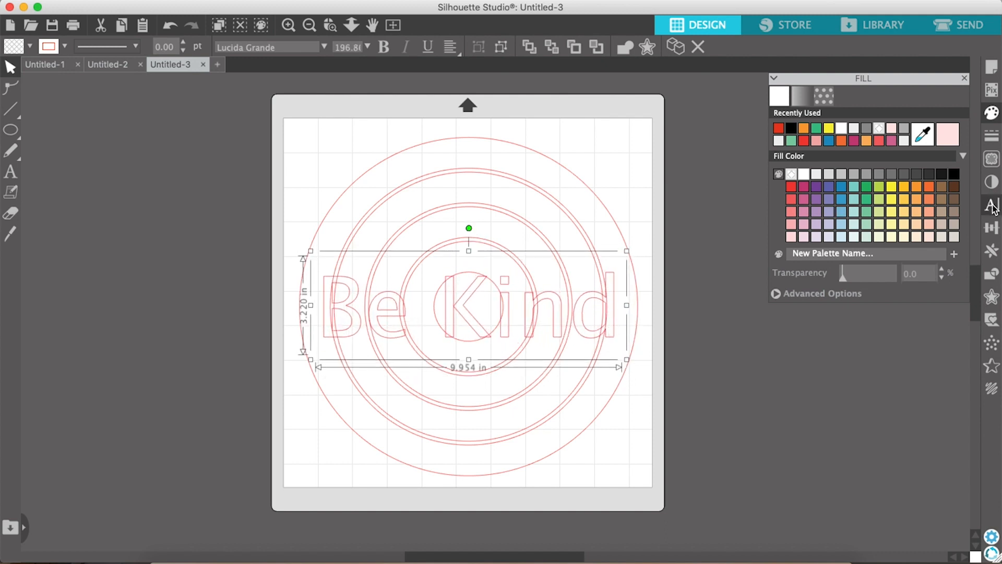
Step: Change the "Be Kind" text to the Funkydori font and enlarge it to about 9.8 in wide
click(992, 205)
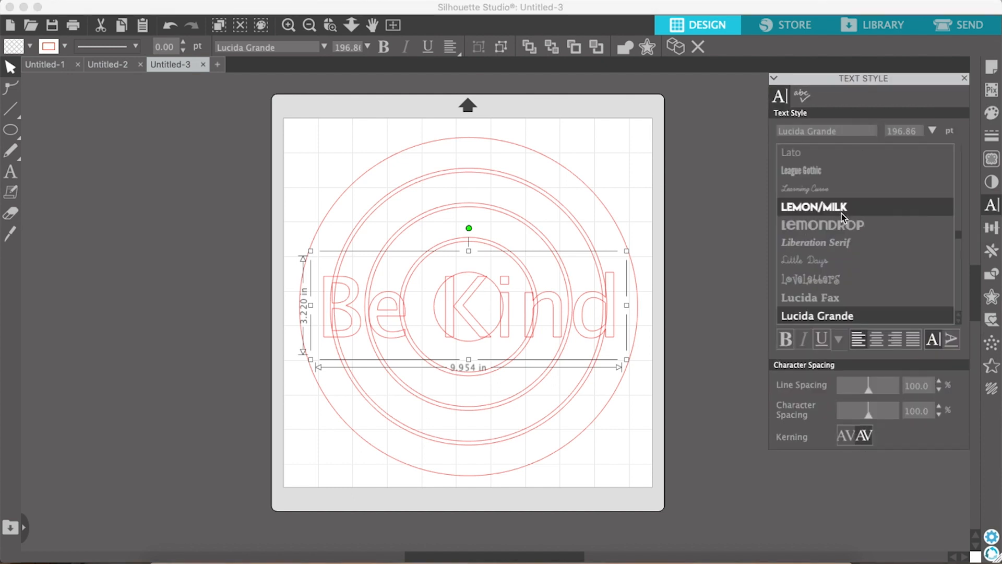
scroll(843, 218, up, 5)
scroll(843, 218, up, 10)
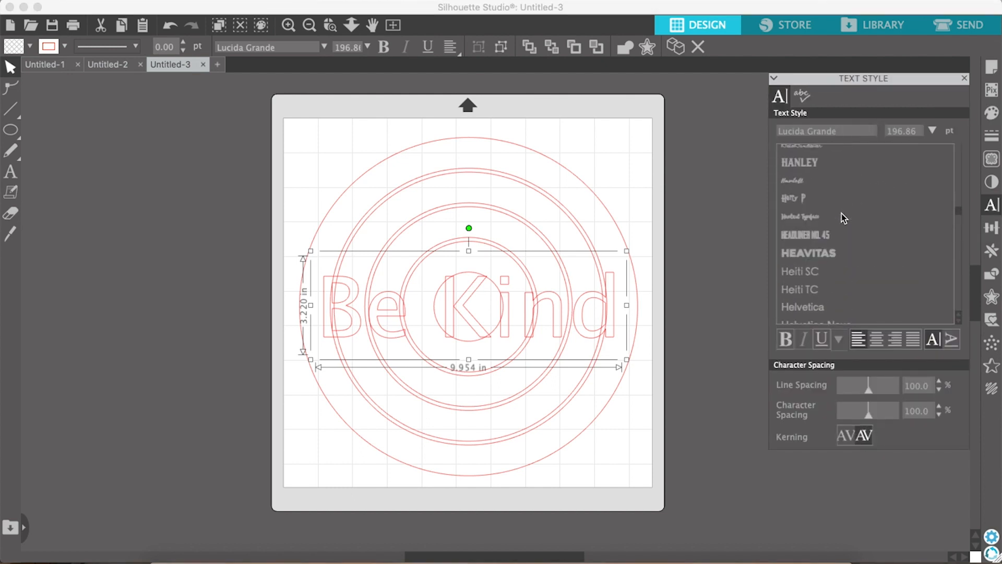
scroll(844, 218, up, 10)
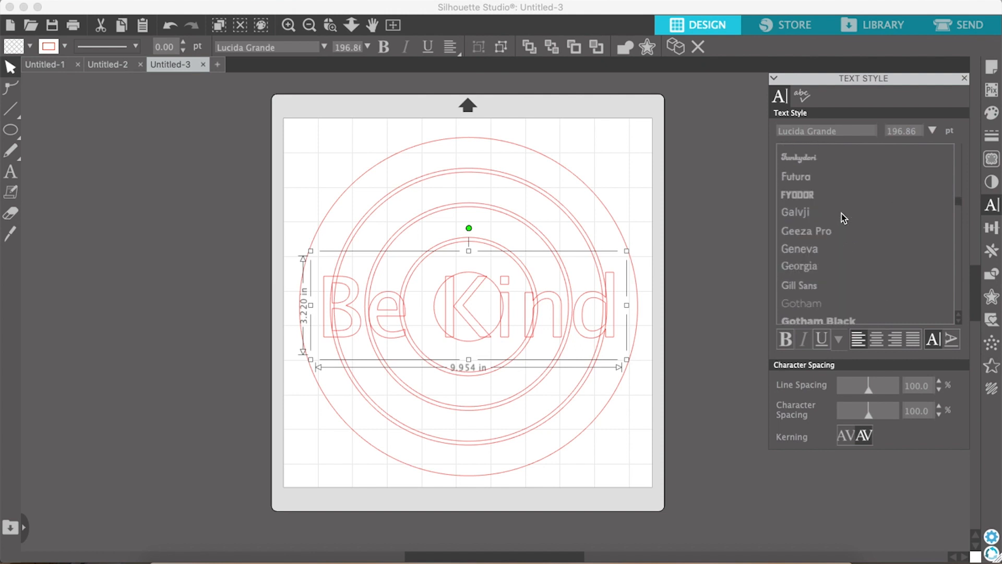
scroll(844, 218, up, 1)
click(806, 189)
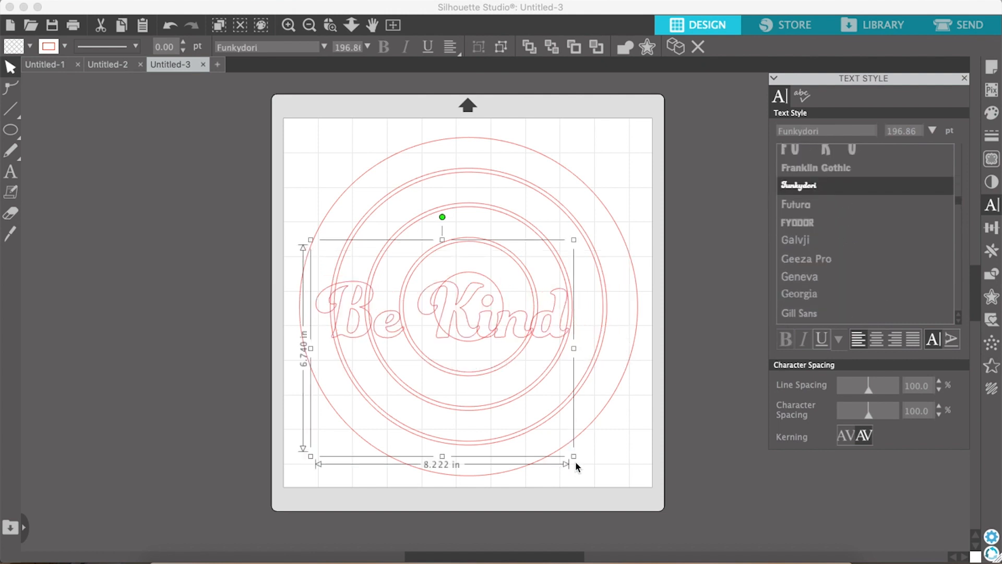
drag(572, 456, 636, 483)
Step: Try to center the "Be Kind" text on the circles by aligning everything by center and middle
drag(290, 161, 628, 454)
click(478, 47)
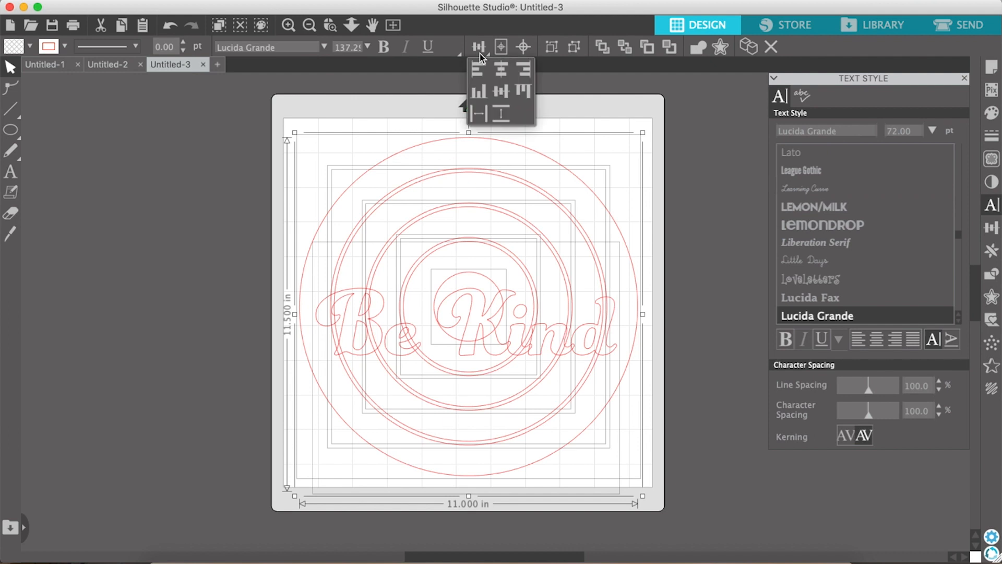
click(501, 68)
click(502, 90)
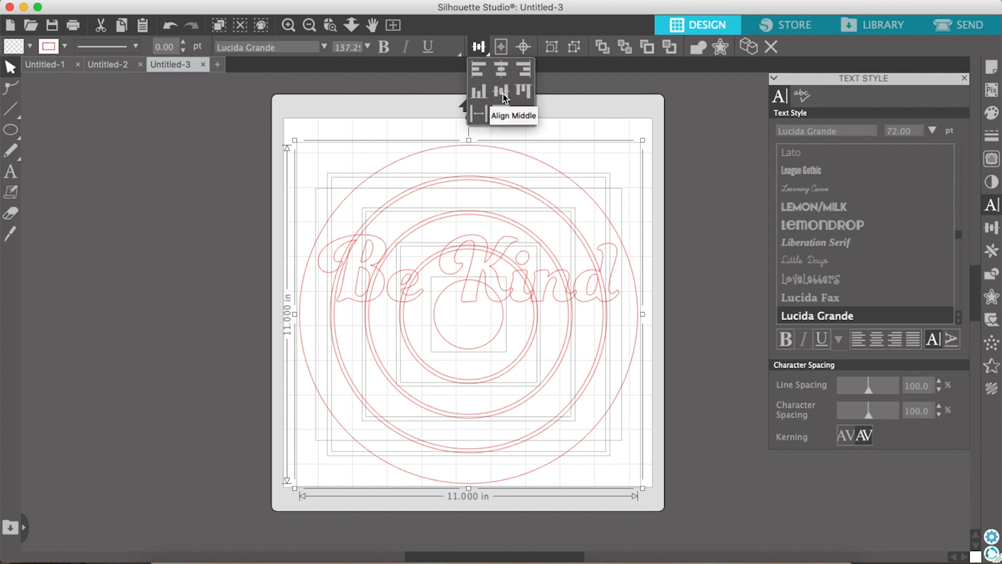
click(662, 168)
Step: Move the "Be Kind" text up-left away from the circles and convert it to a path
click(532, 270)
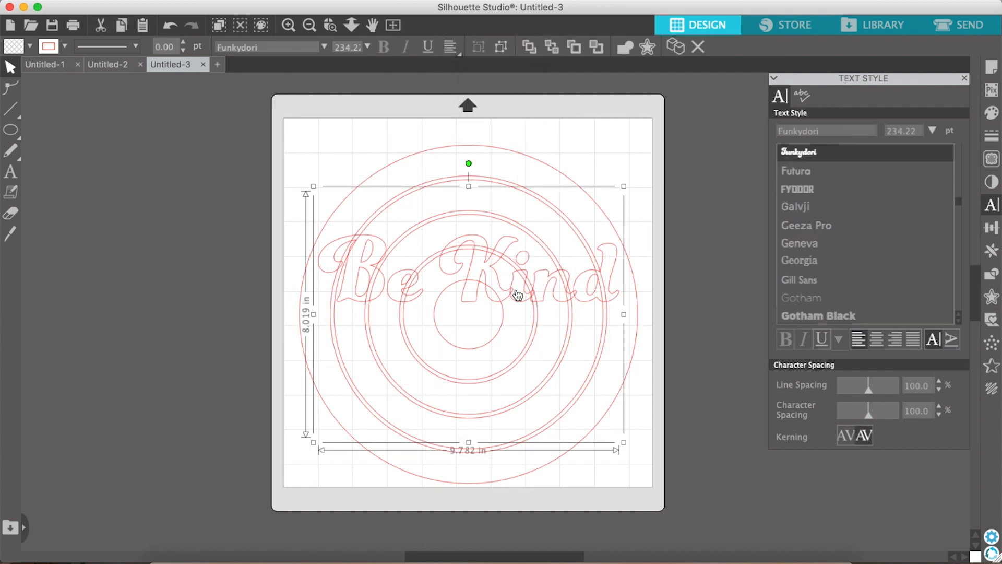
drag(510, 291, 256, 204)
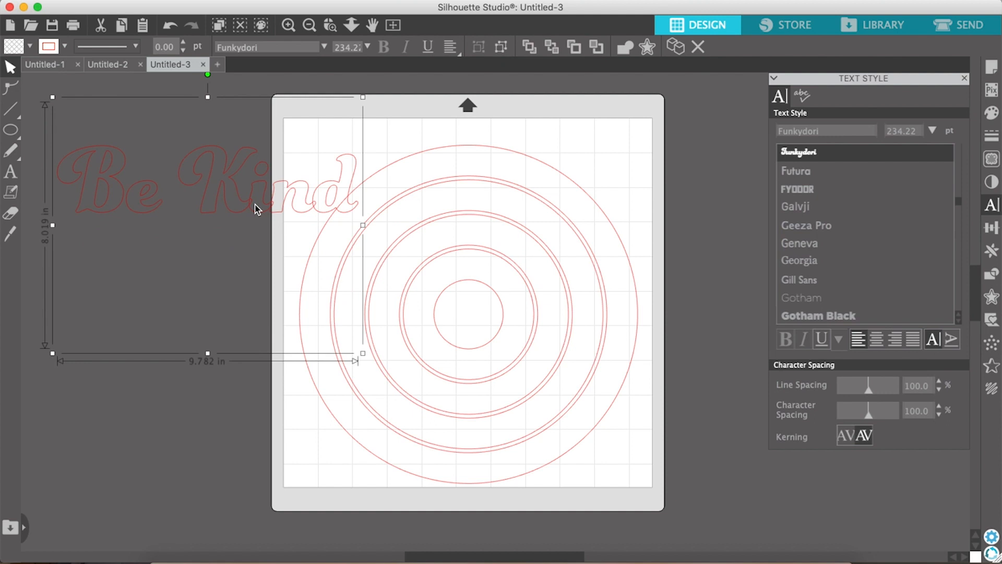
right_click(255, 203)
click(291, 381)
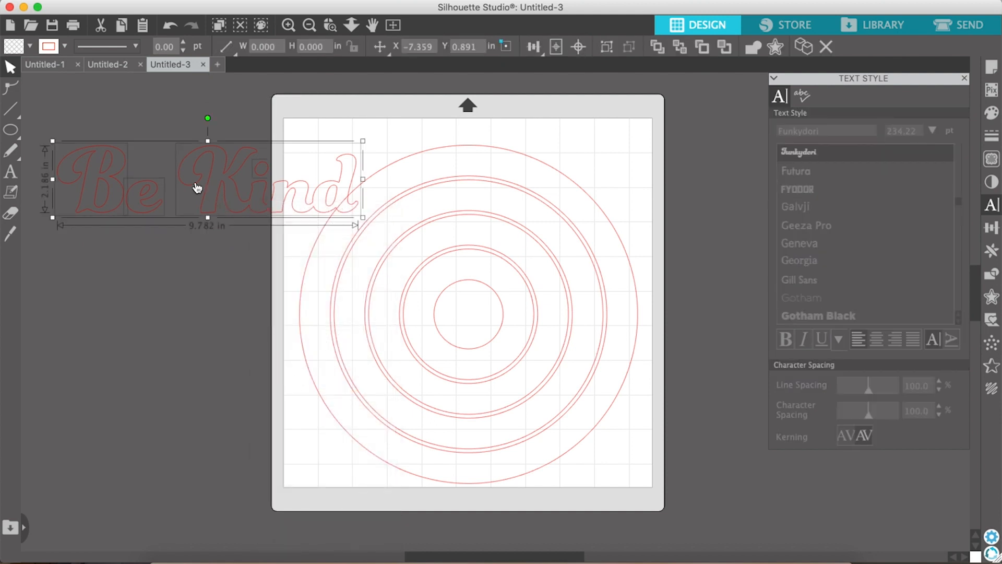
Step: Group the "Be Kind" letters back over the circles and align them with all circles by center and middle
drag(197, 188, 465, 318)
click(537, 360)
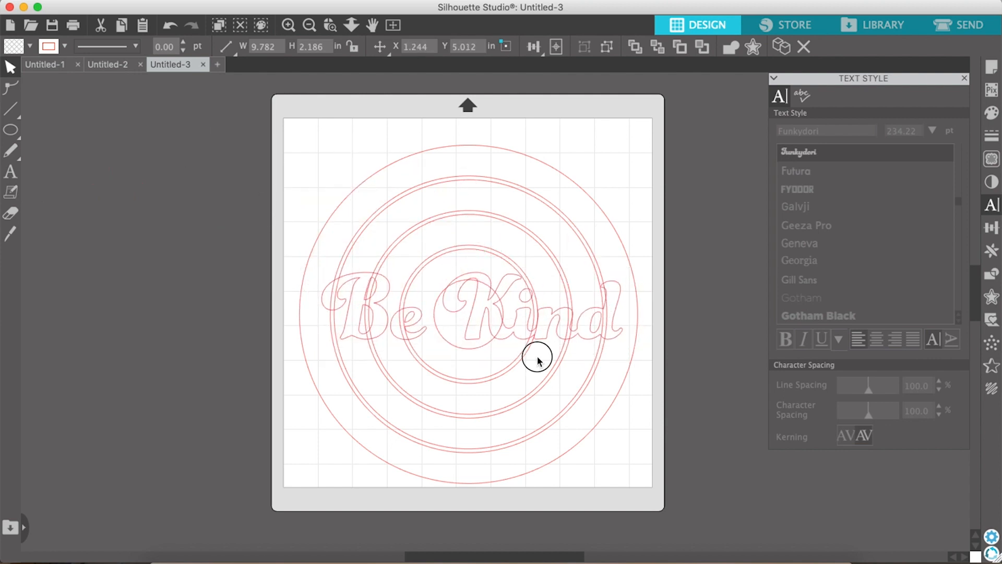
key(super+a)
click(531, 47)
click(553, 68)
click(555, 91)
click(689, 190)
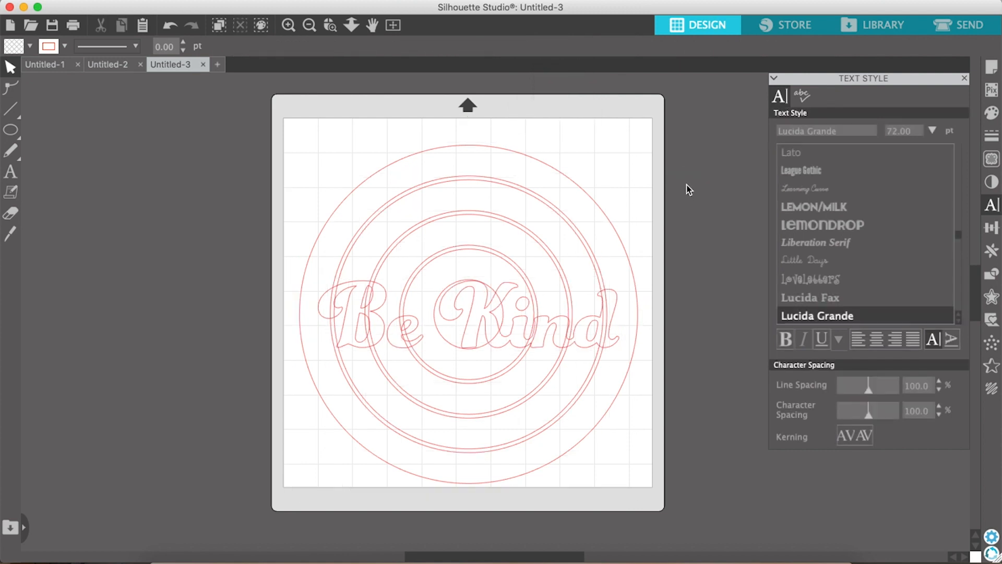
Step: Move all the circles off the mat to the left and place a copy of the "Be Kind" lettering above the original
drag(415, 140, 434, 296)
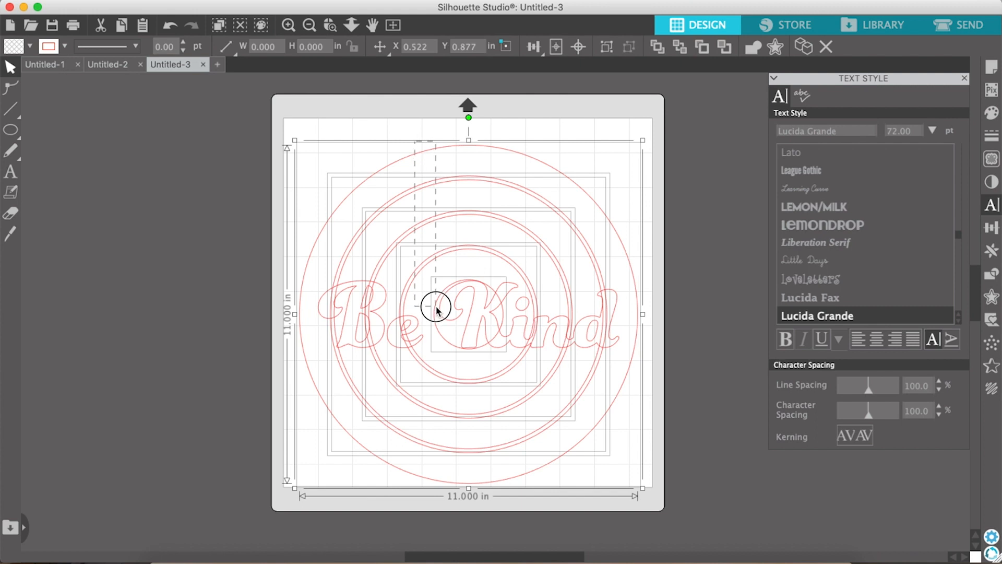
drag(434, 309, 99, 249)
drag(316, 263, 554, 235)
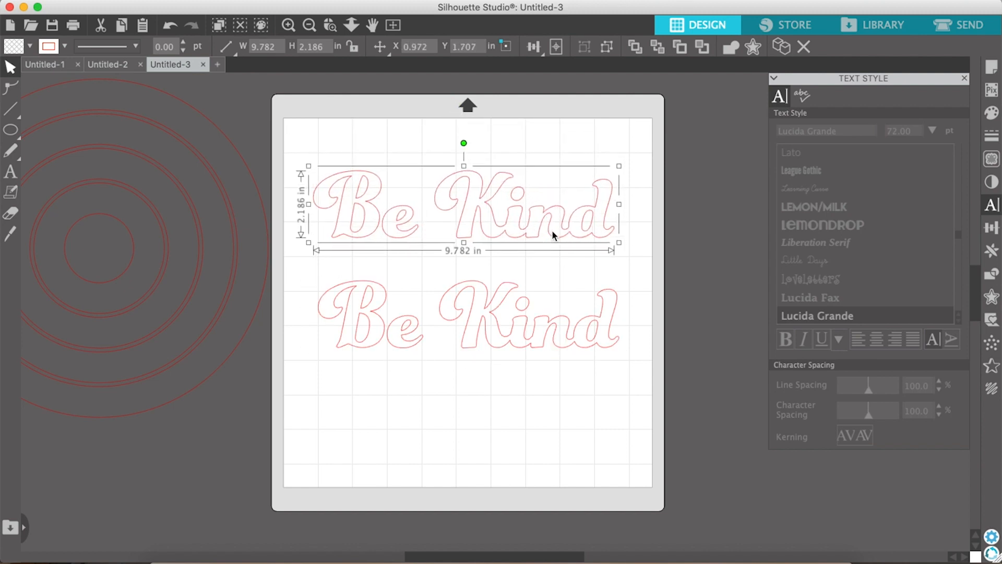
Step: Create a 0.125 in offset around the upper "Be Kind" and delete the original lettering inside it
click(991, 297)
click(804, 115)
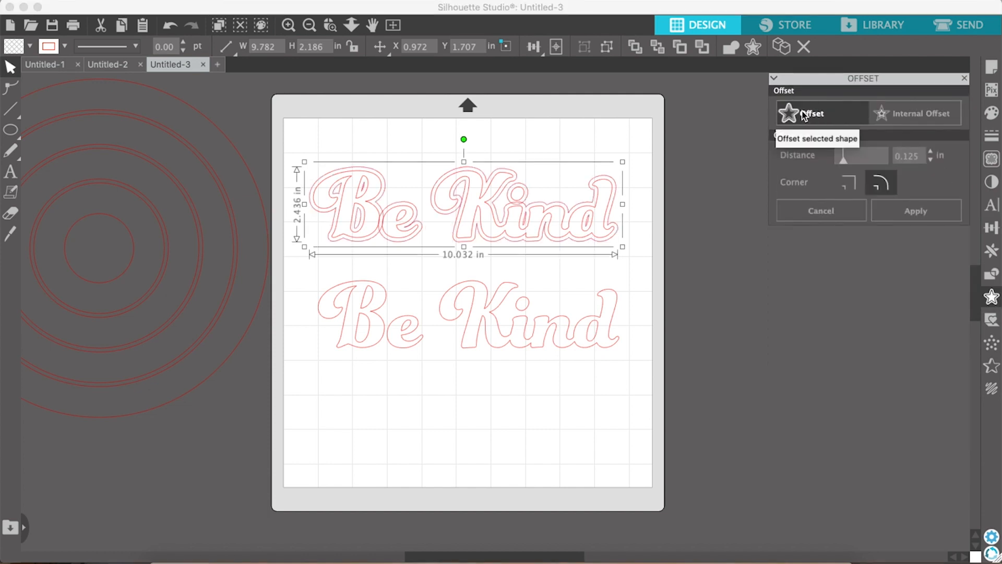
click(693, 216)
click(569, 238)
key(Delete)
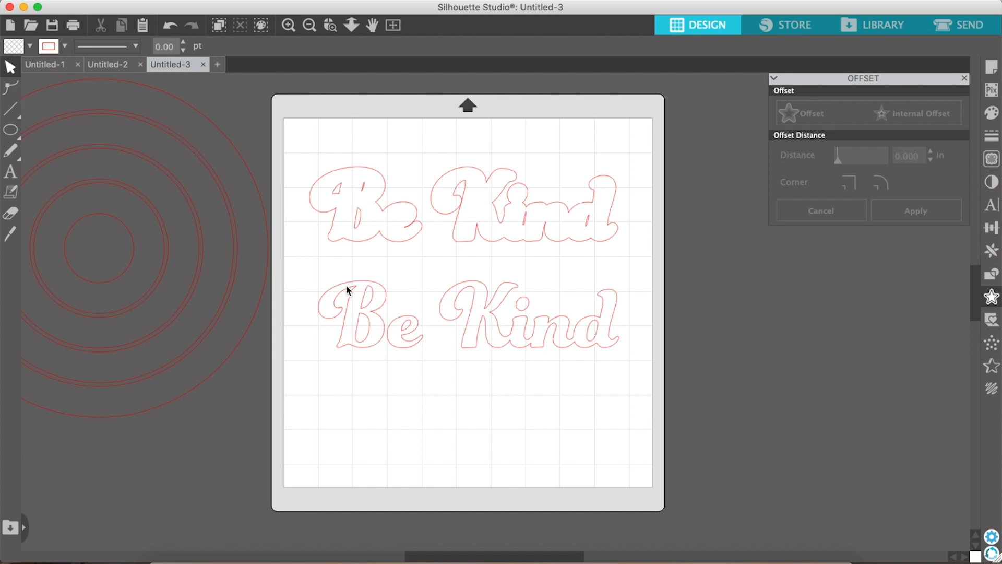
Step: Fill the lower "Be Kind" lettering with black and move it off the mat to the right
drag(355, 305, 386, 434)
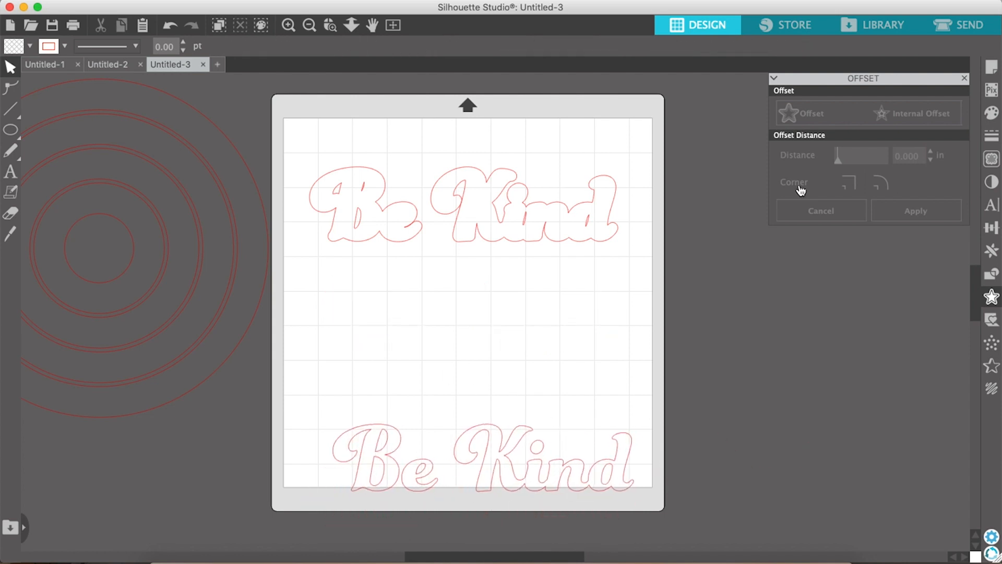
click(992, 112)
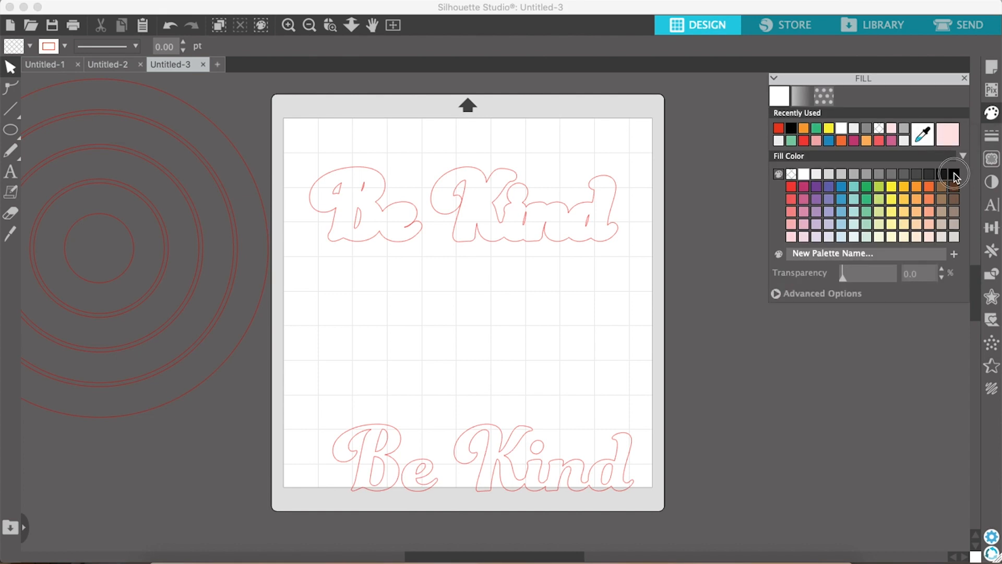
click(954, 175)
click(506, 463)
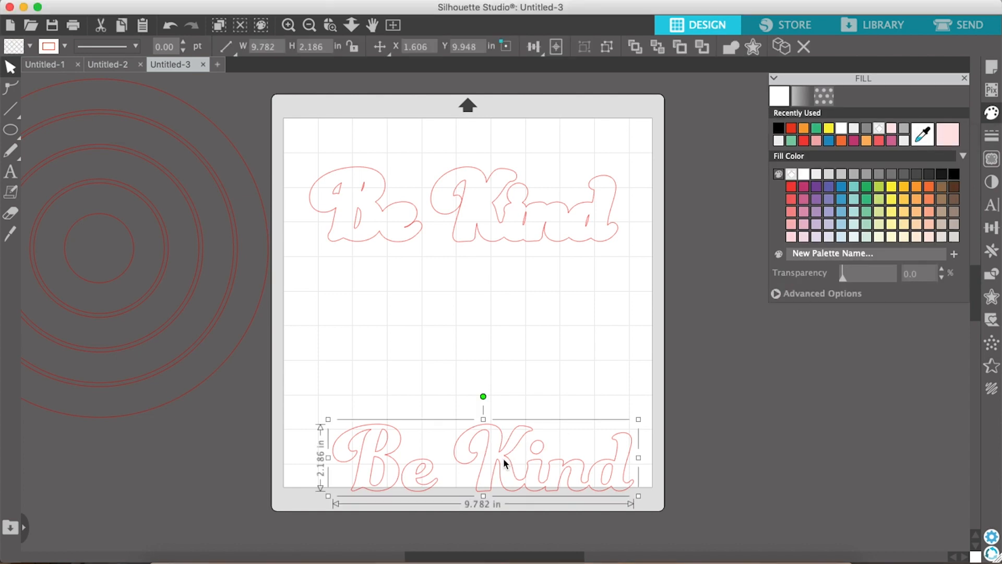
click(945, 175)
click(579, 353)
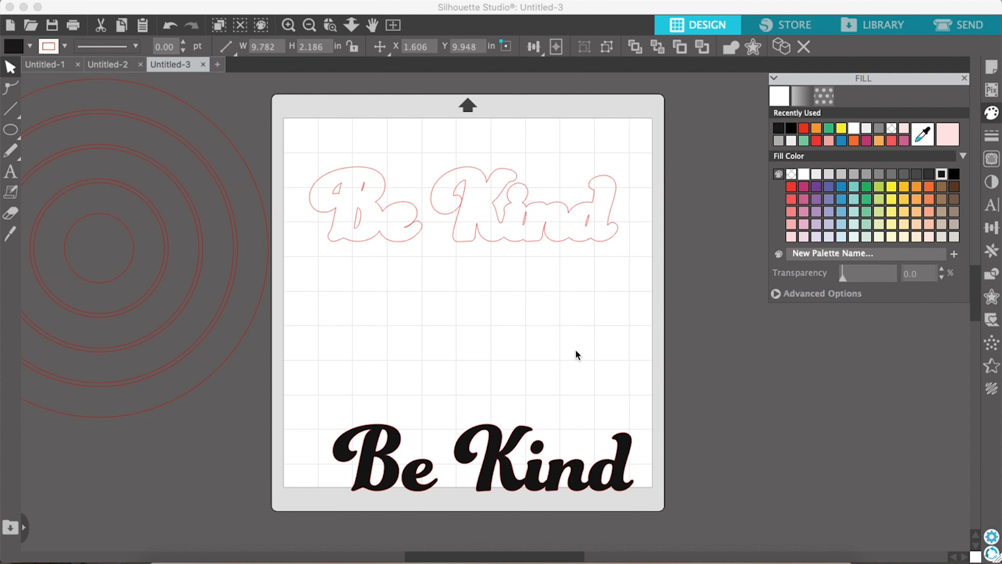
drag(369, 458, 712, 391)
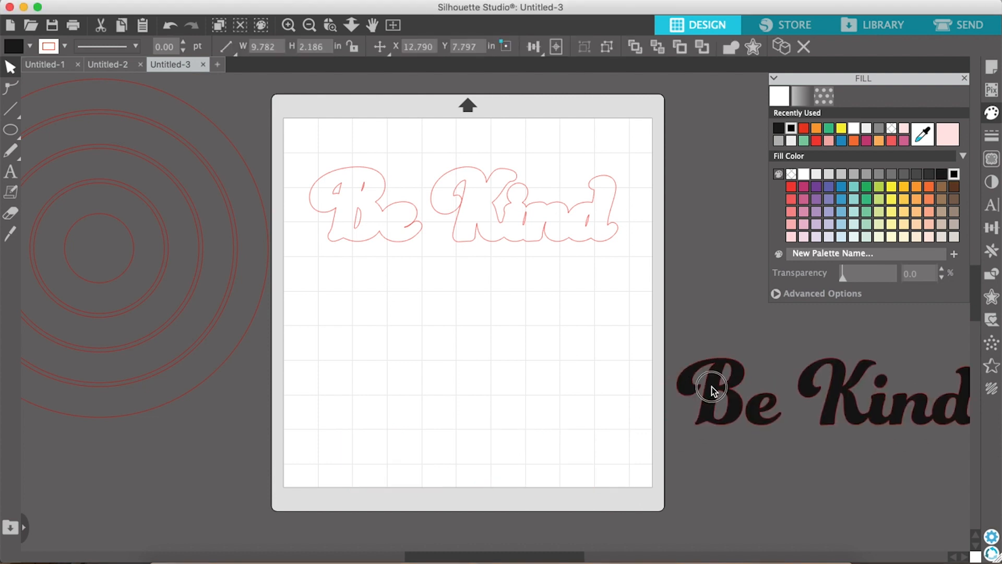
Step: Move the "Be Kind" offset down to the mat's lower edge and bring all the circles back onto the mat
click(342, 166)
click(478, 214)
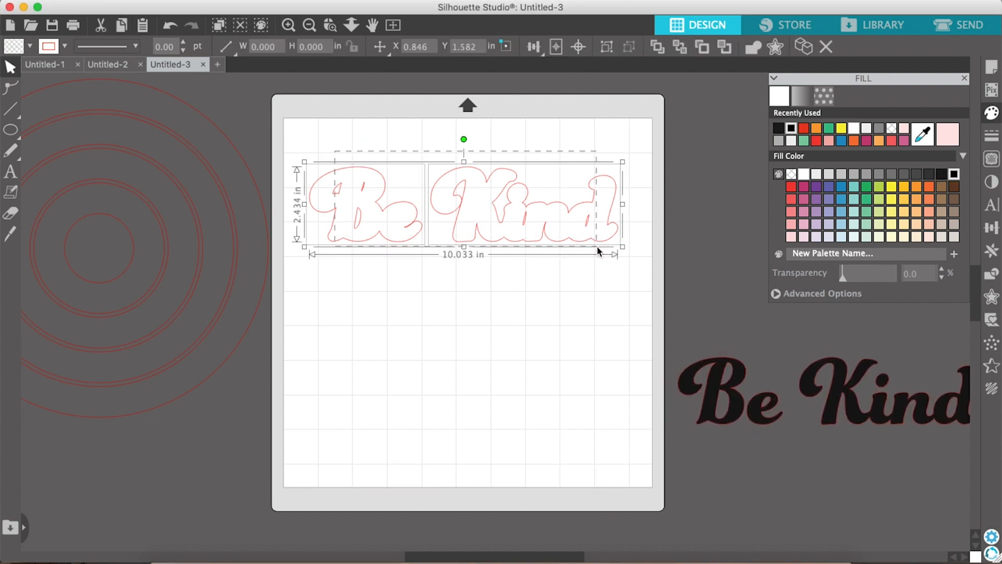
drag(590, 241, 600, 520)
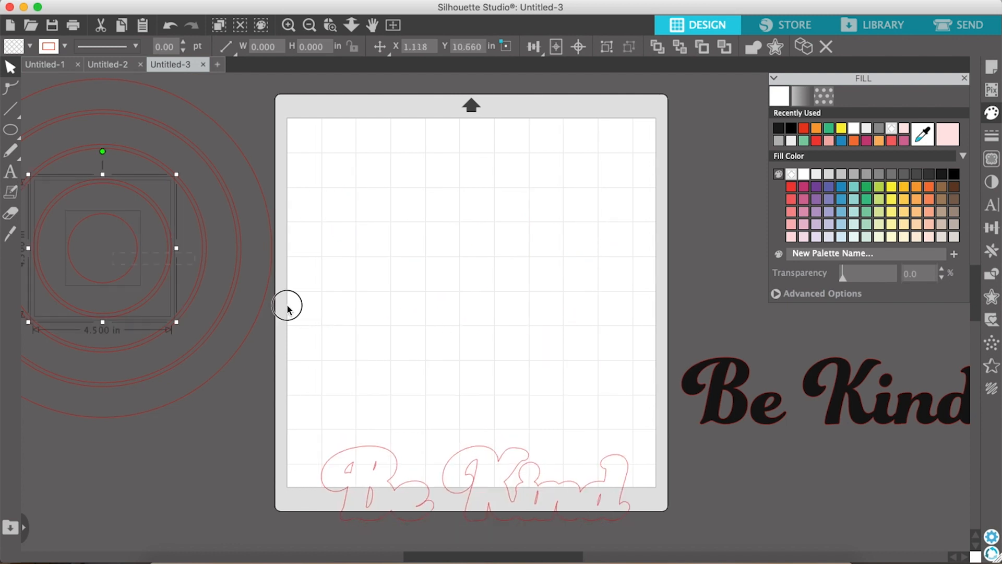
drag(269, 298, 633, 343)
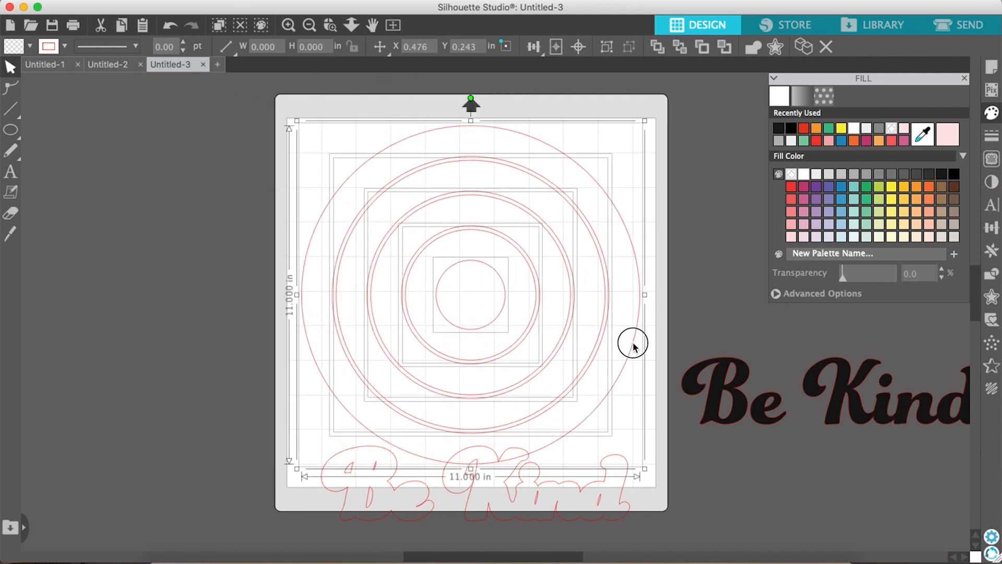
Step: Move both words of the "Be Kind" offset up over the middle of the circles
drag(567, 521, 557, 370)
key(super+z)
click(226, 464)
click(586, 517)
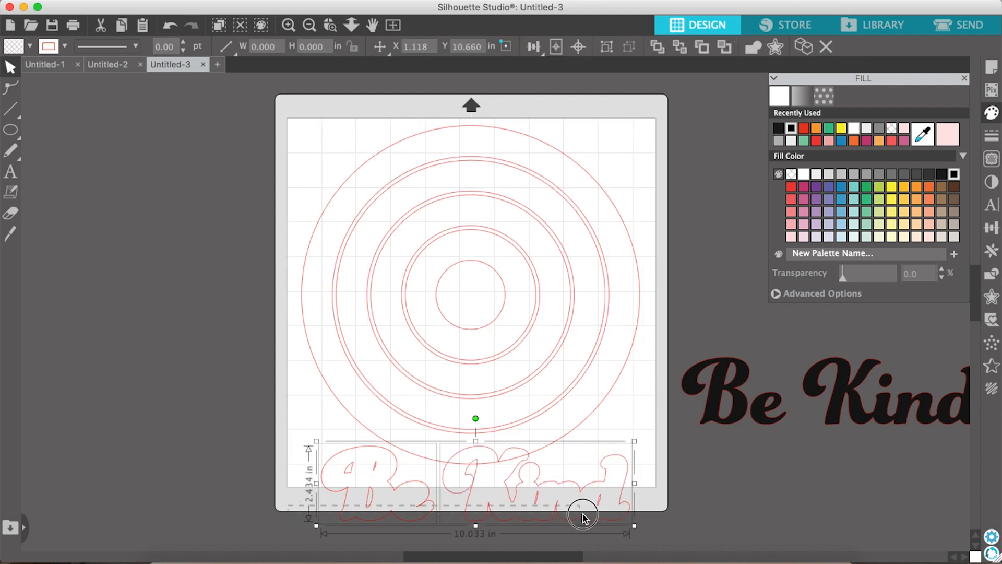
drag(566, 524, 552, 322)
Step: Try to center-align the circles with the ungrouped "Be Kind" offset
key(super+a)
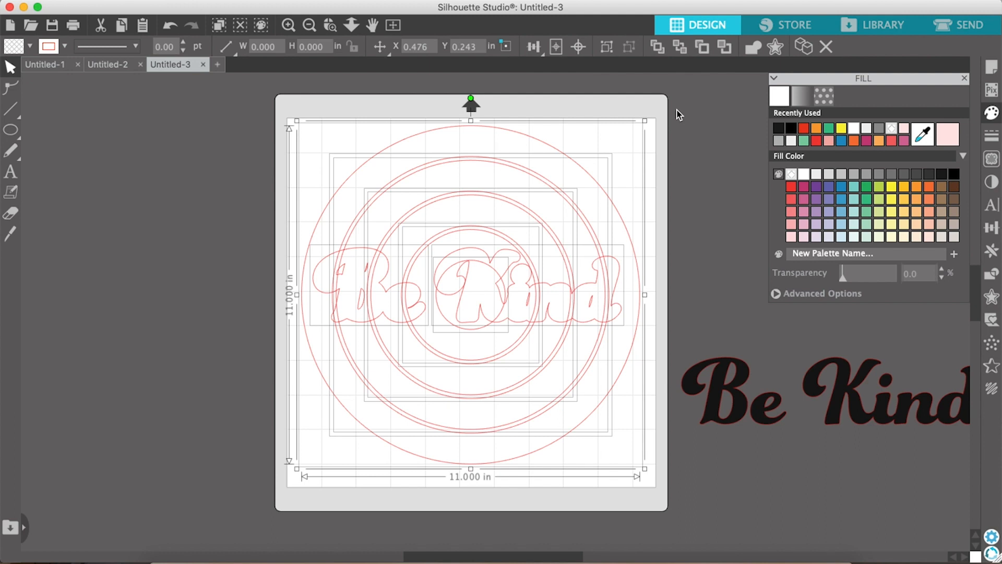
click(533, 52)
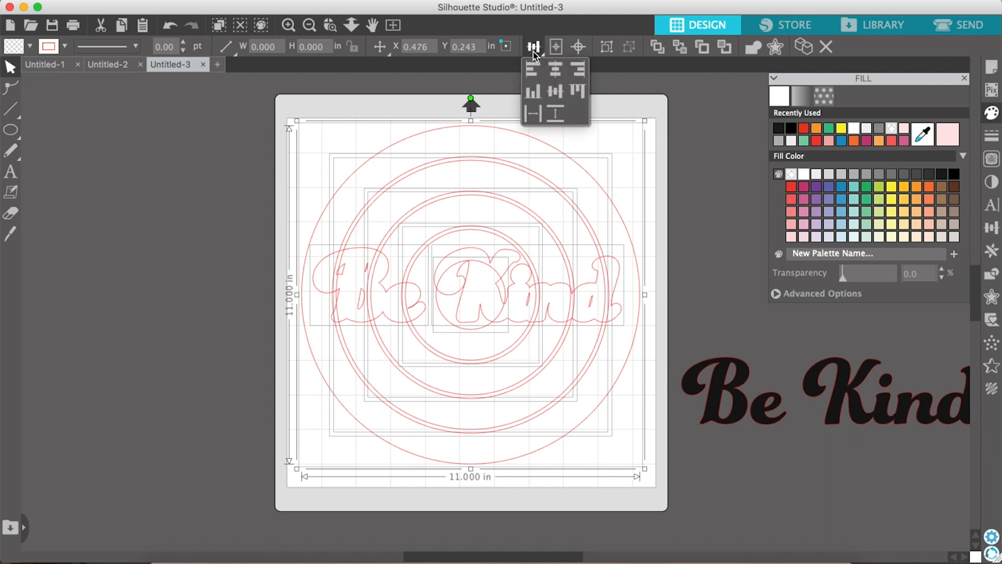
click(555, 74)
click(696, 175)
Step: Group the two words of the "Be Kind" offset
click(498, 259)
shift+click(354, 266)
right_click(353, 252)
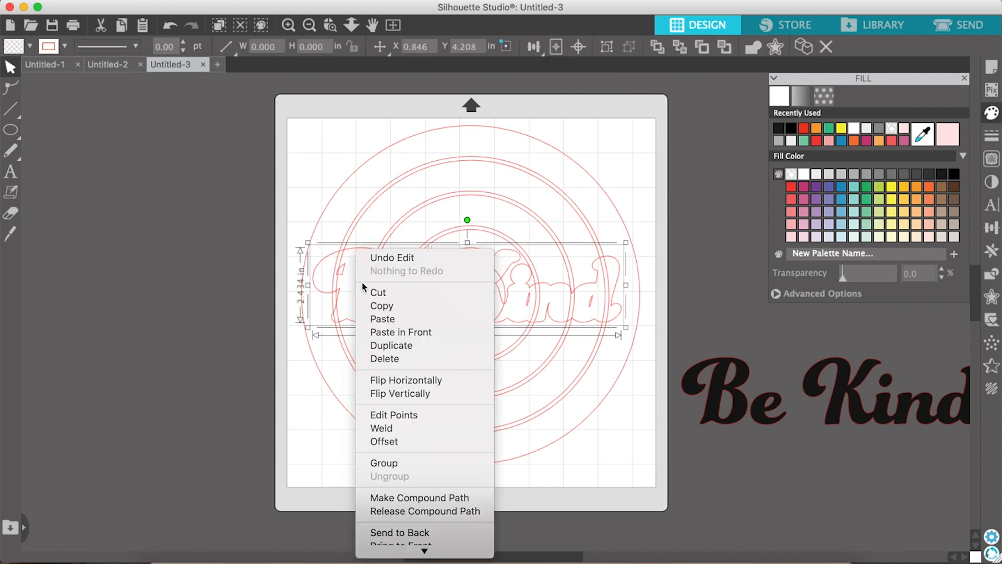
click(384, 463)
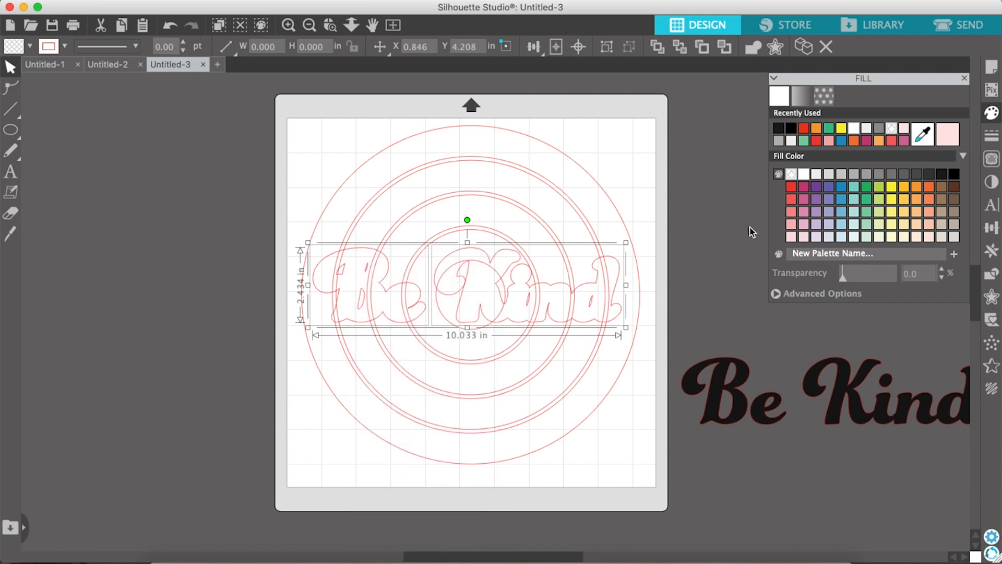
Step: Align the grouped "Be Kind" offset and all the circles by center and middle
drag(392, 127, 532, 440)
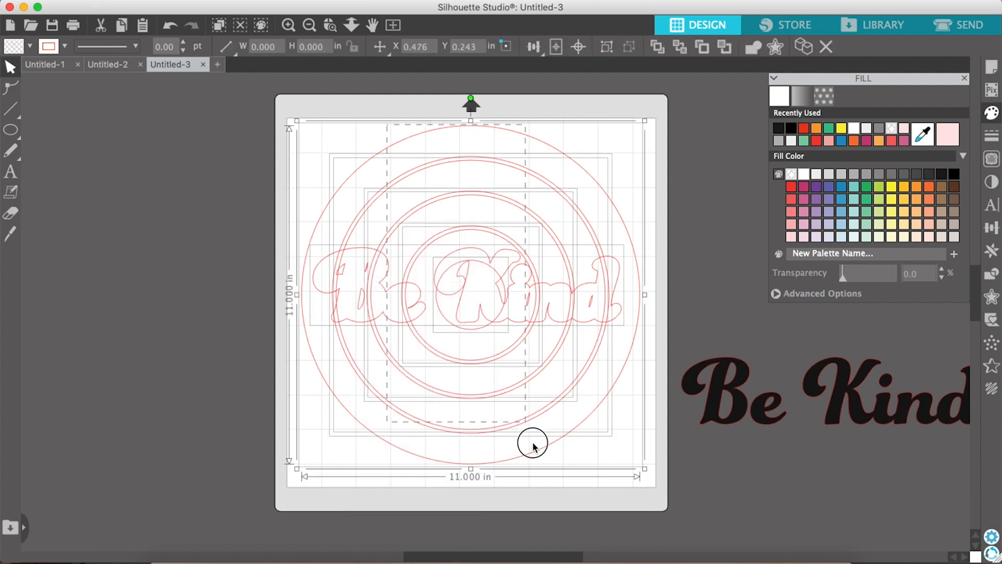
click(530, 51)
click(555, 68)
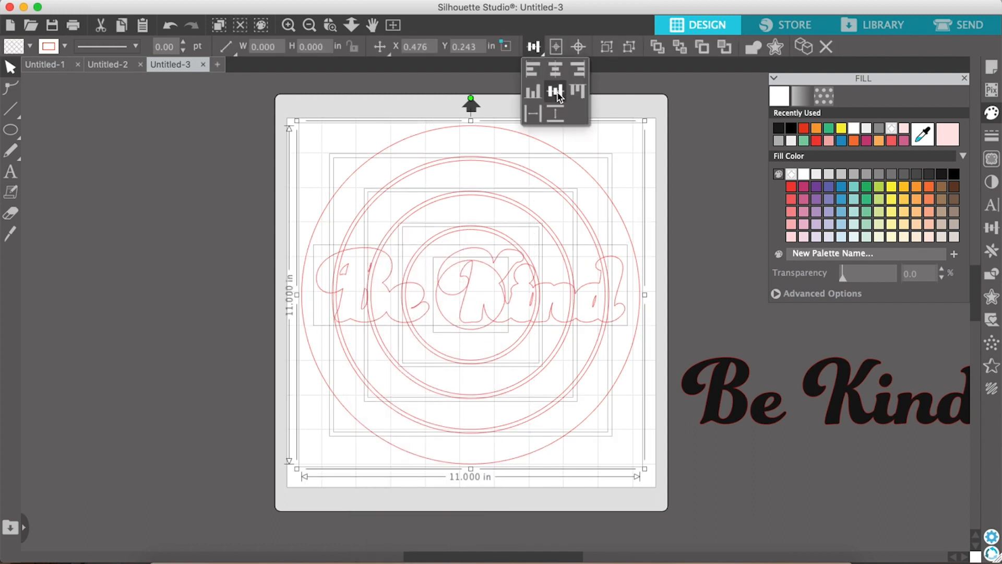
click(558, 92)
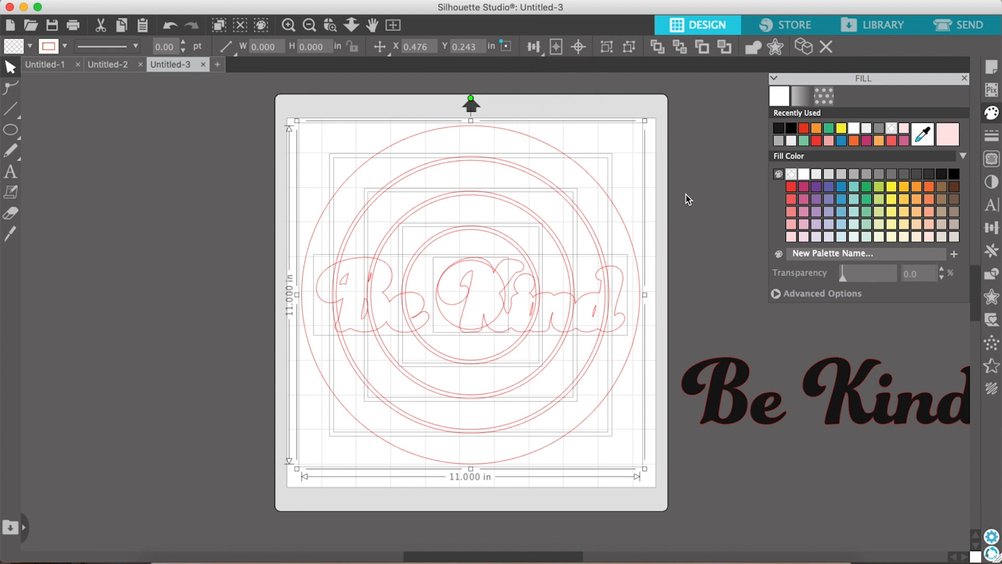
Step: Try Subtract All and Intersect on the circles and the "Be Kind" offset, undoing each one
click(992, 275)
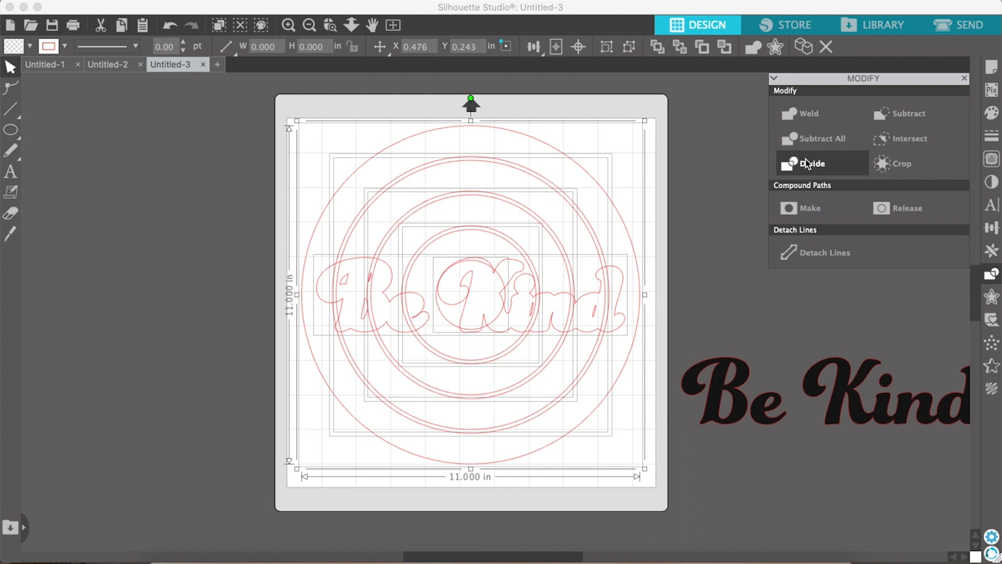
click(808, 144)
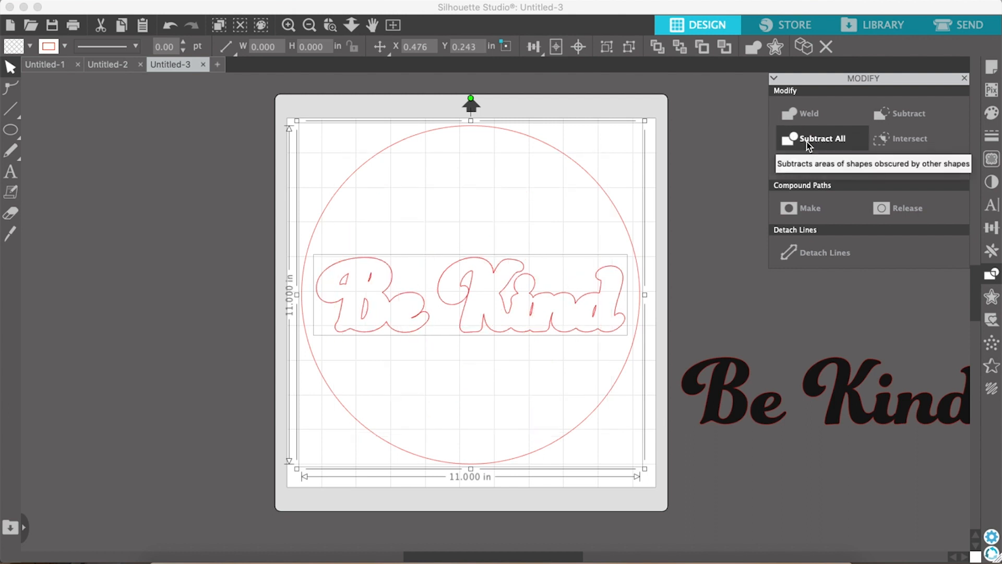
key(super+z)
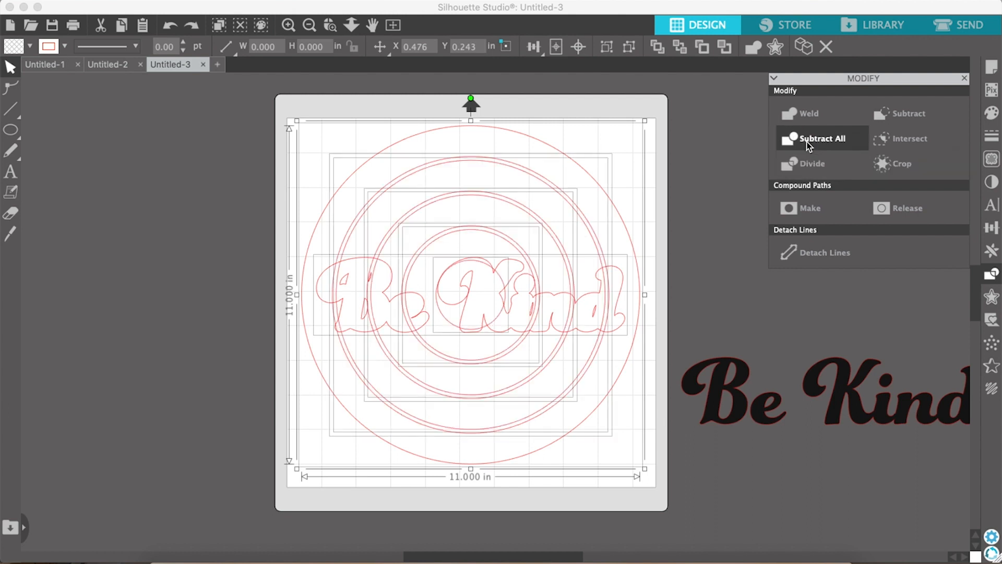
click(896, 144)
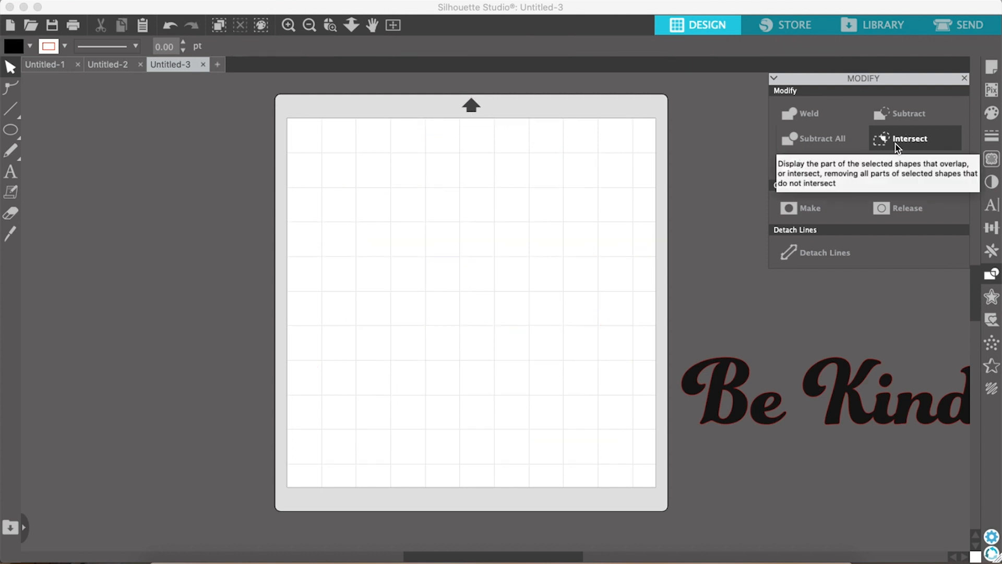
key(super+z)
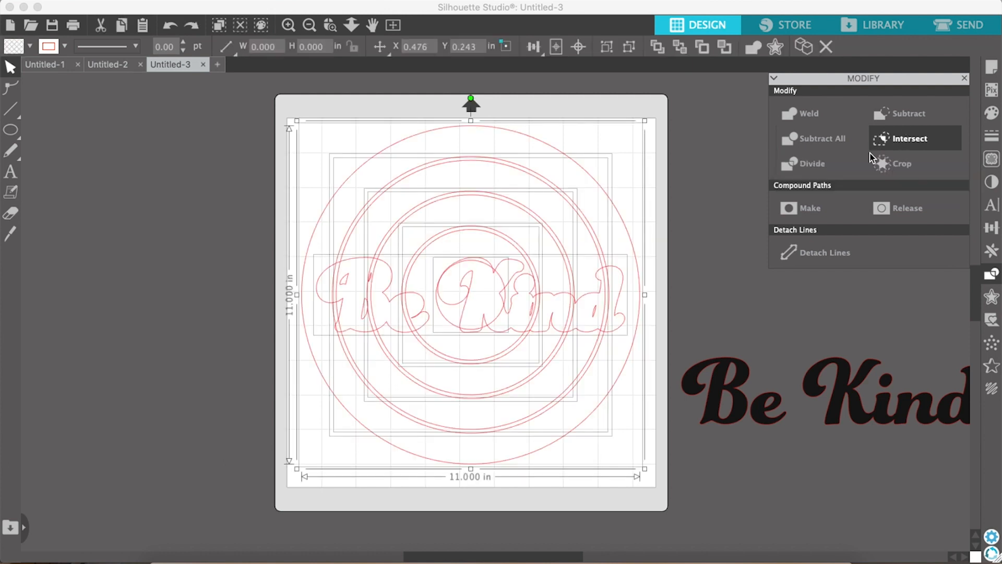
Step: Divide the circles and the "Be Kind" offset into separate pieces and deselect them
click(828, 166)
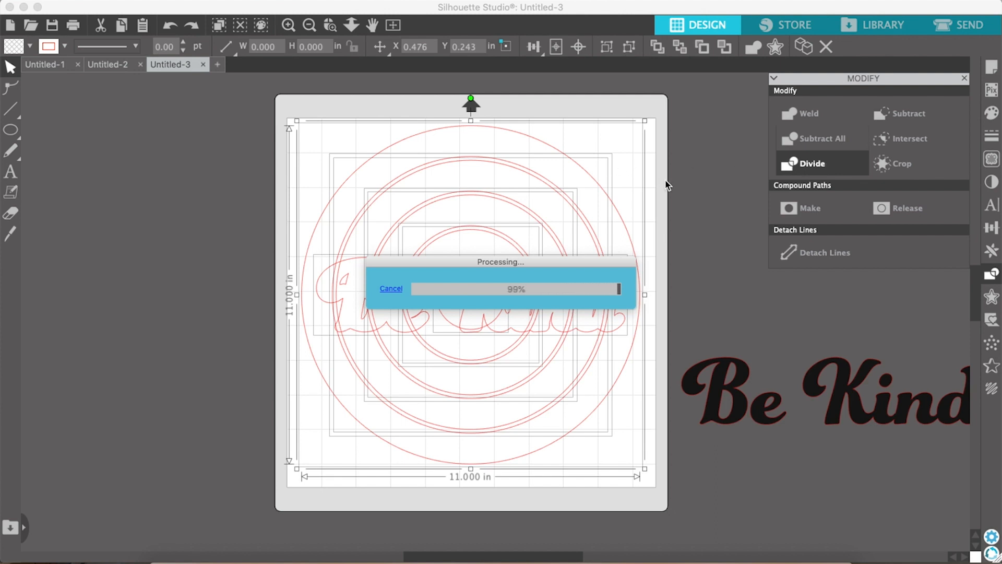
click(679, 231)
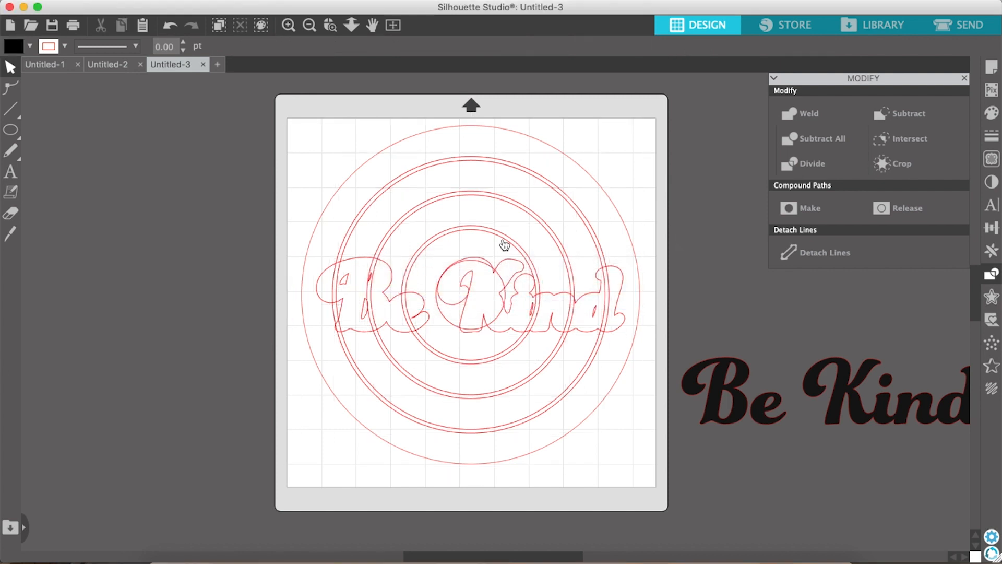
Step: Fill the ring directly around the innermost circle with yellow
key(super+equal)
click(463, 197)
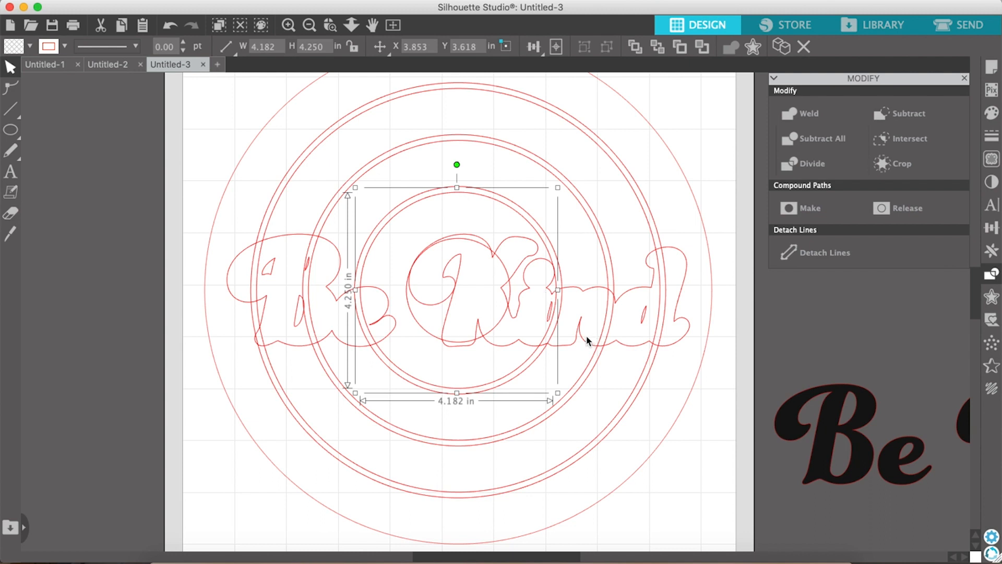
shift+click(553, 319)
shift+click(552, 288)
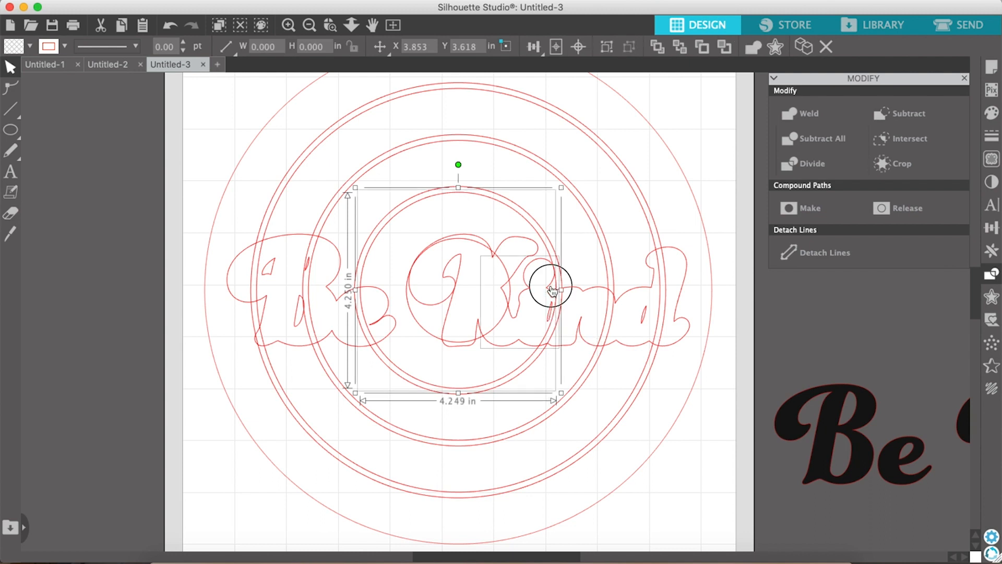
click(992, 116)
click(839, 130)
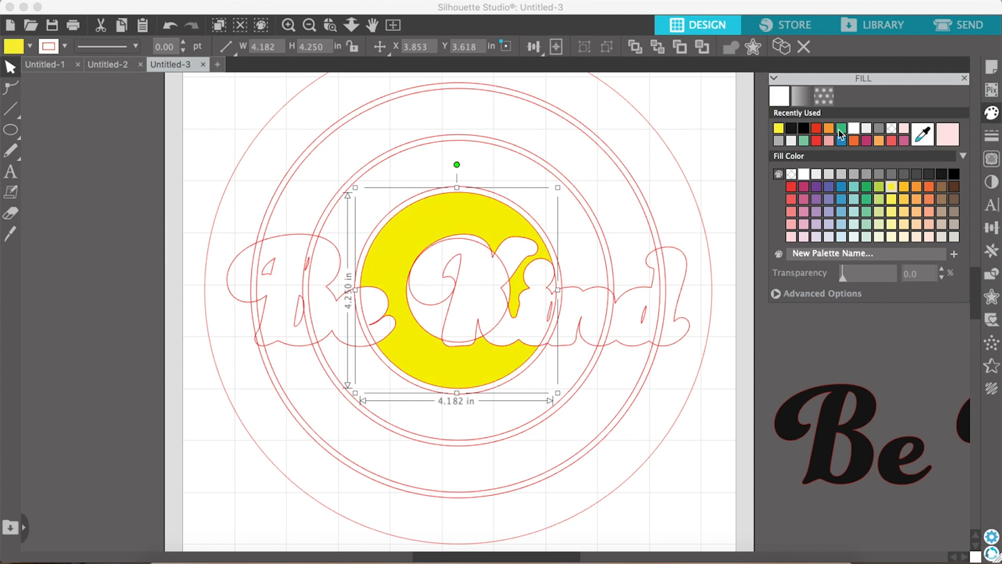
click(778, 375)
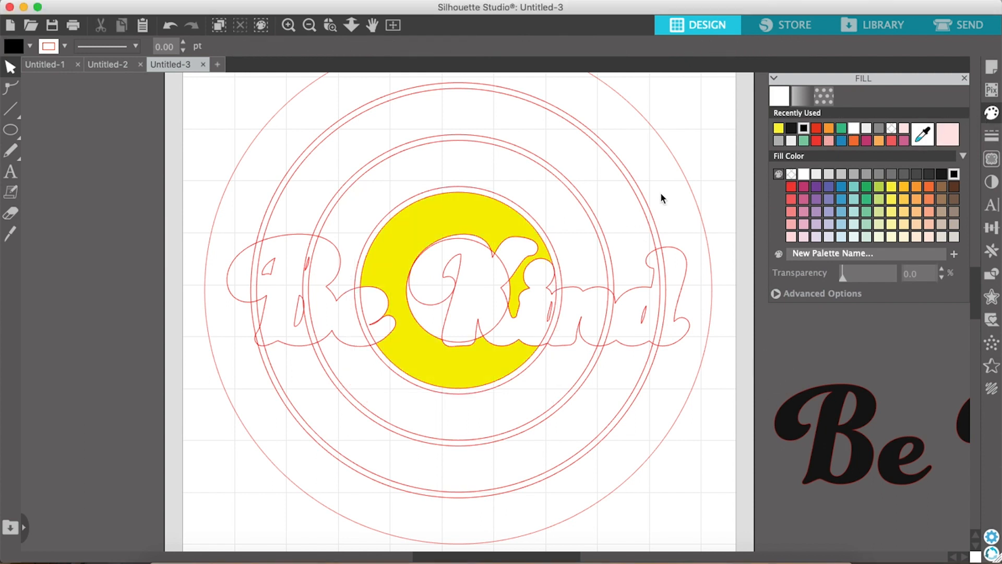
Step: Delete the unneeded pieces inside the innermost circle and the sliver of the "K" above it
click(463, 244)
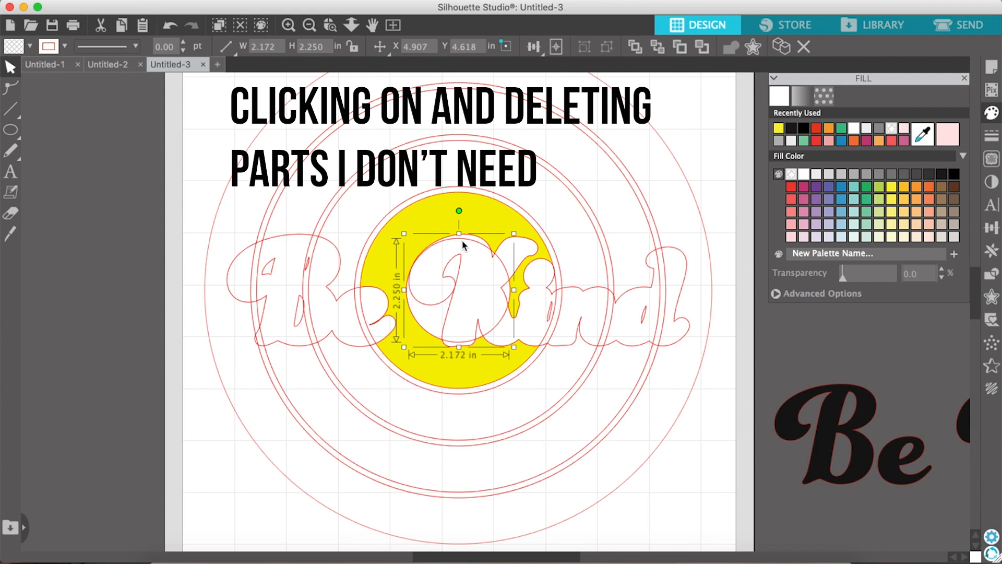
key(Delete)
click(502, 288)
key(Delete)
click(458, 277)
key(Delete)
click(469, 246)
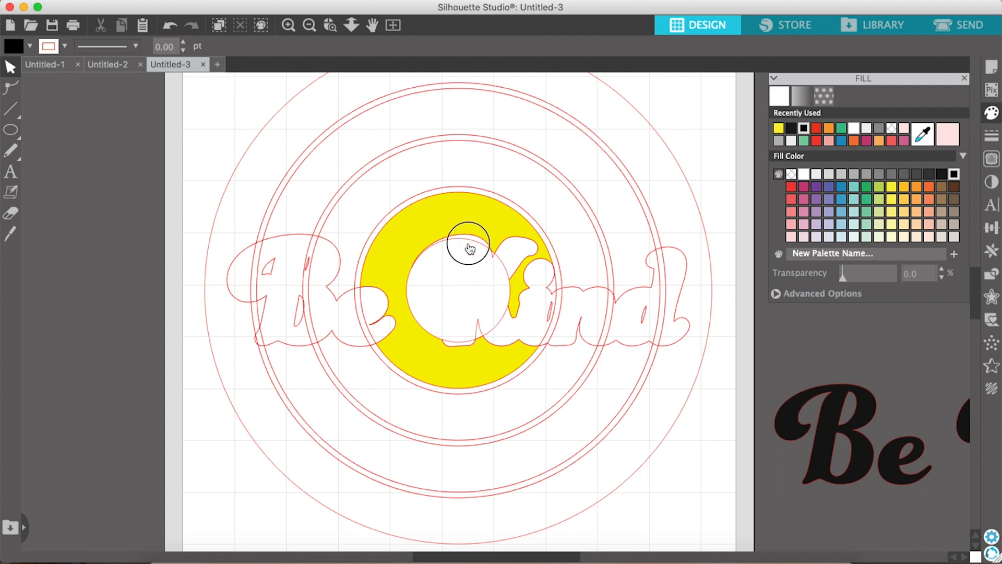
key(Delete)
Step: Delete the leftover pieces of the "K" around the innermost circle's edge, including its arm and feet
click(503, 268)
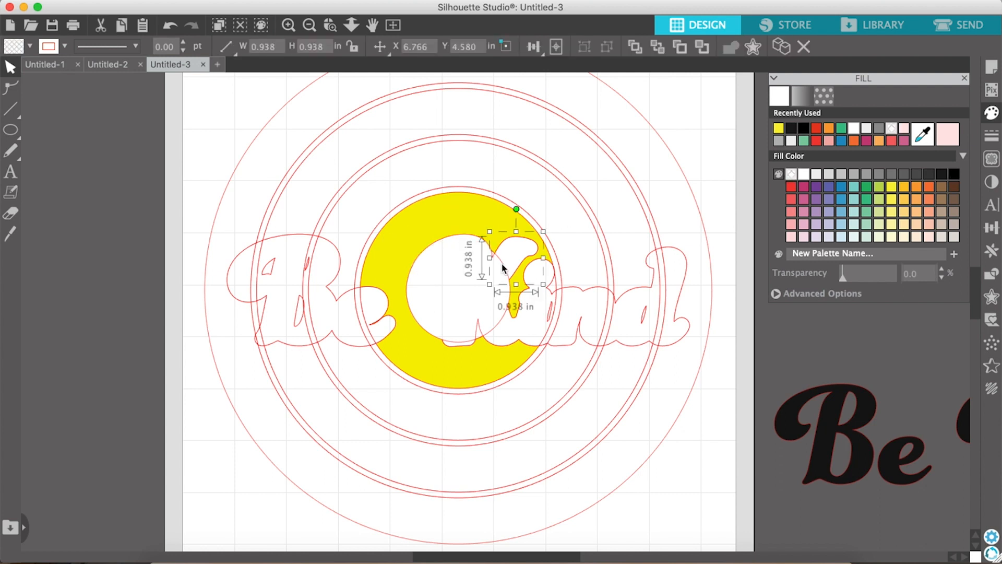
key(Delete)
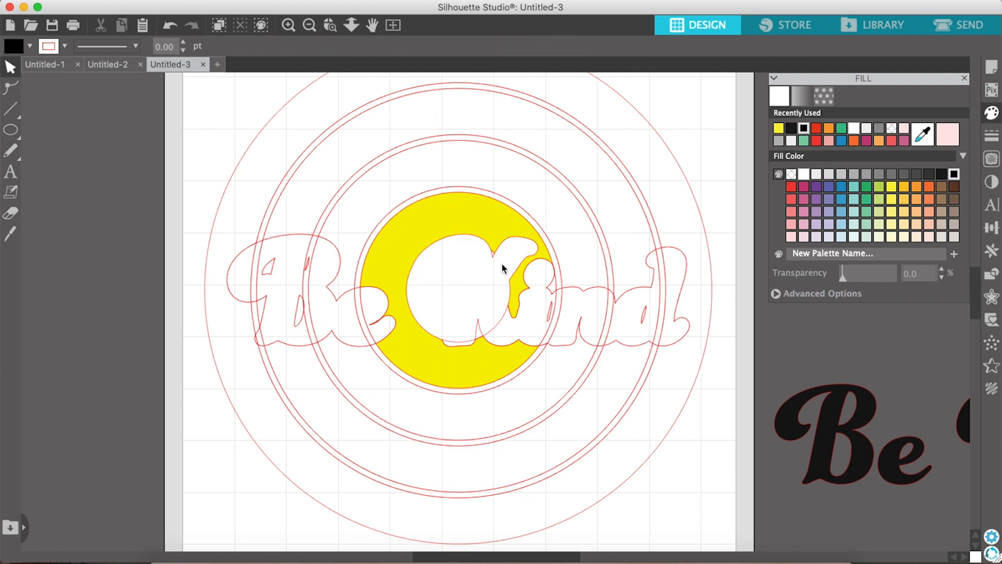
click(494, 257)
key(Delete)
click(478, 330)
key(Delete)
click(465, 348)
key(Delete)
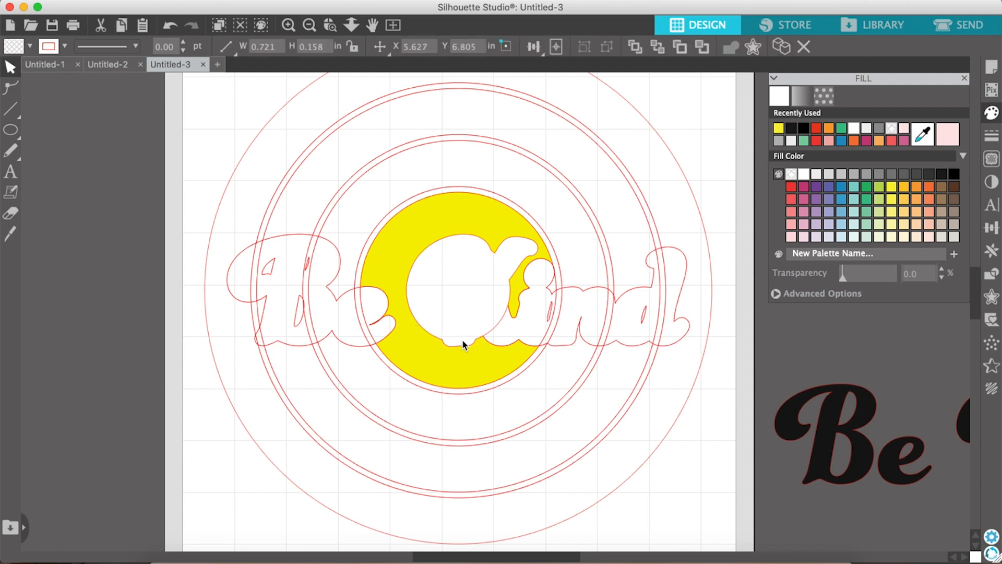
click(500, 331)
key(Delete)
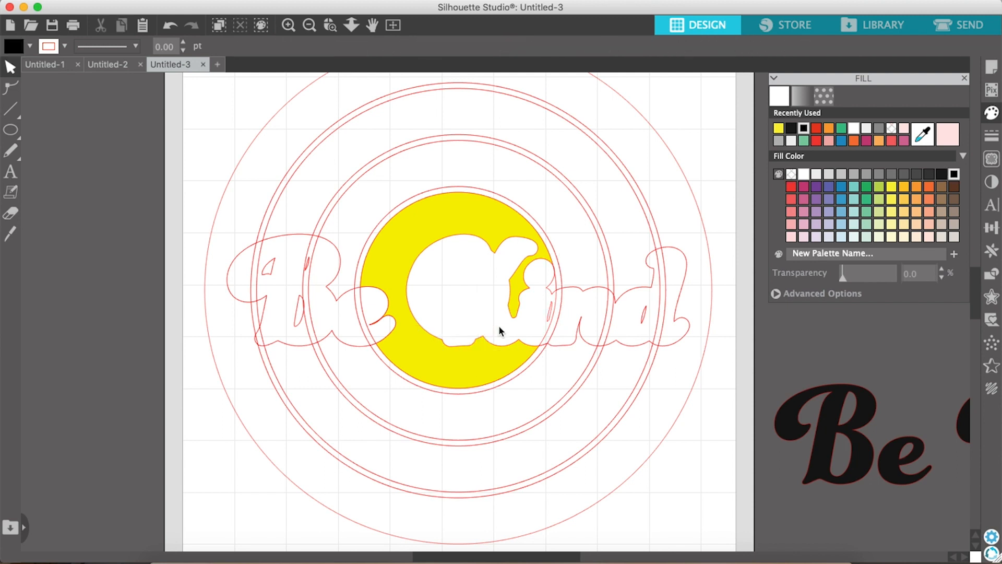
Step: Fill the small leftover ring pieces between the "i" and "n" with yellow
click(551, 295)
click(894, 191)
click(469, 225)
click(361, 305)
click(558, 303)
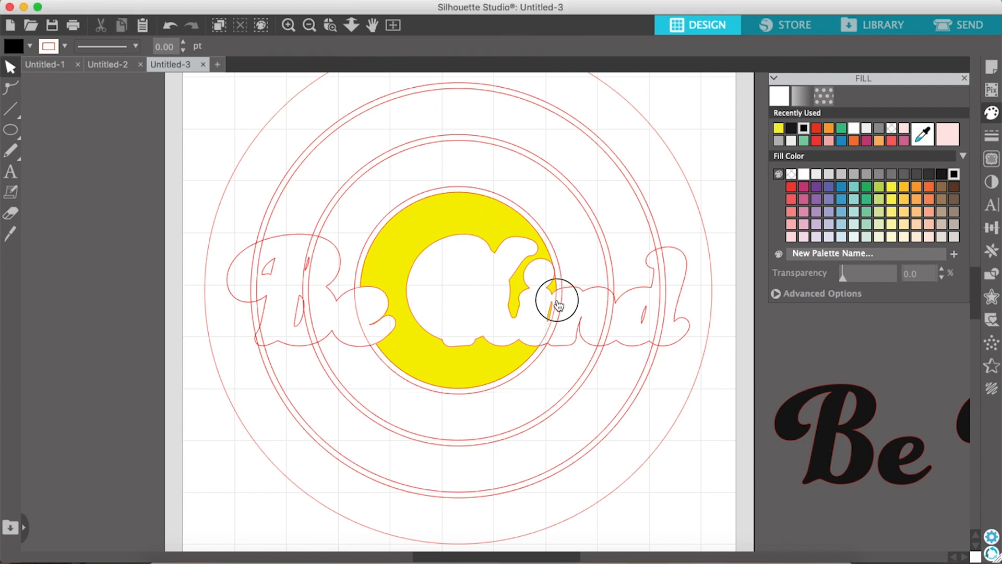
Step: Fill both halves of the wide ring around the yellow one with orange
click(337, 276)
click(446, 445)
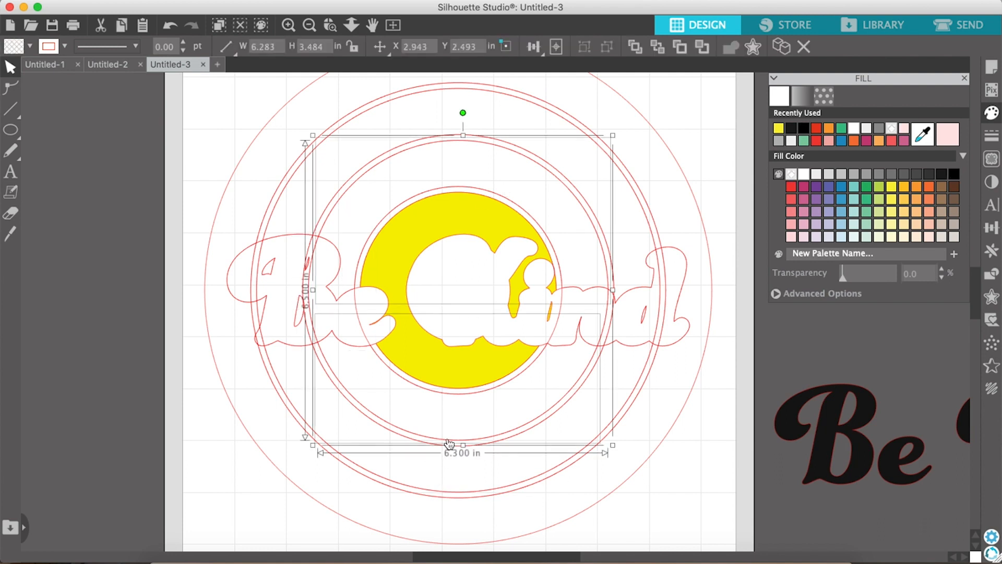
click(917, 188)
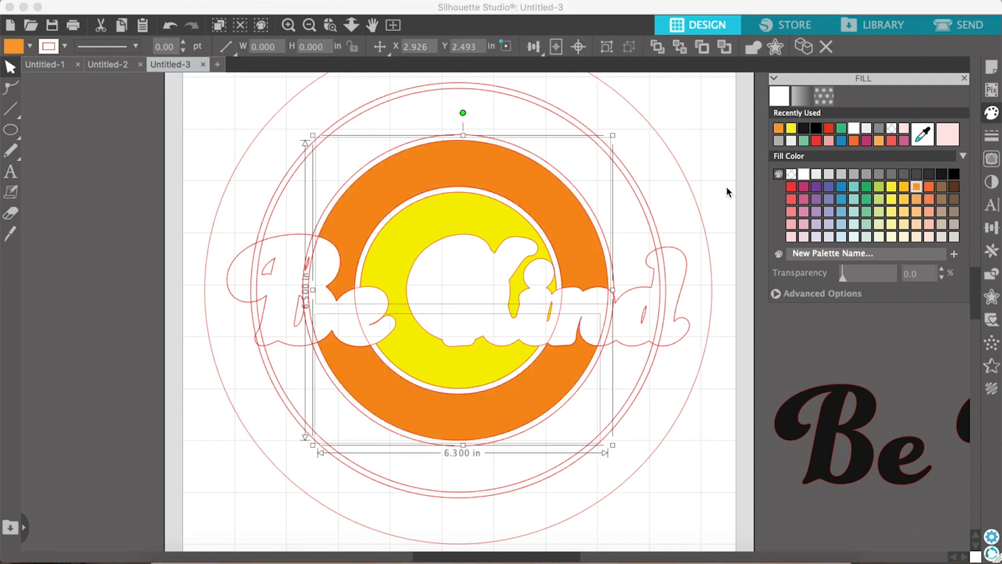
click(700, 337)
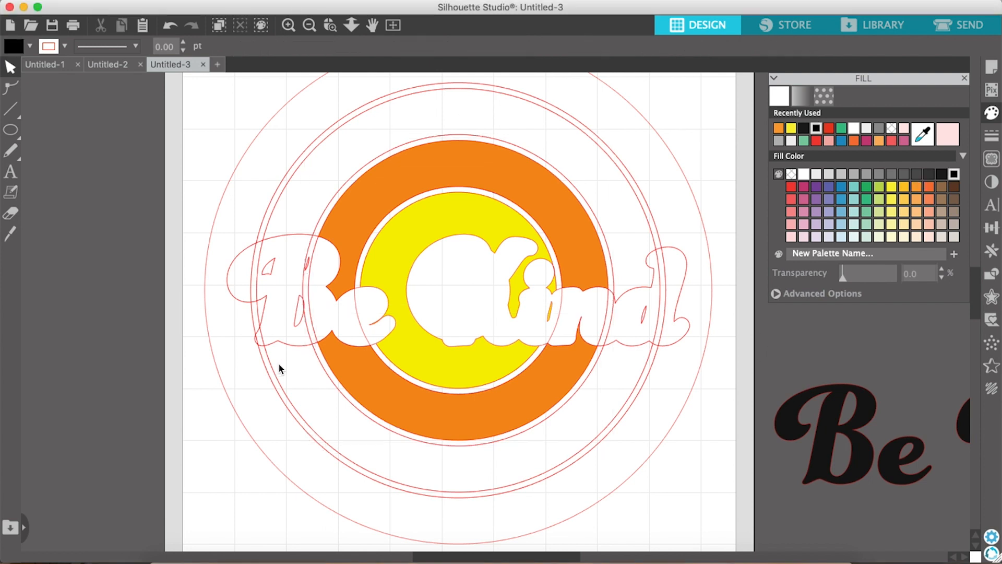
Step: Delete the unneeded ring and outline pieces inside the "B" along the orange ring's outer edge
click(309, 287)
key(Delete)
click(310, 265)
key(Delete)
click(310, 267)
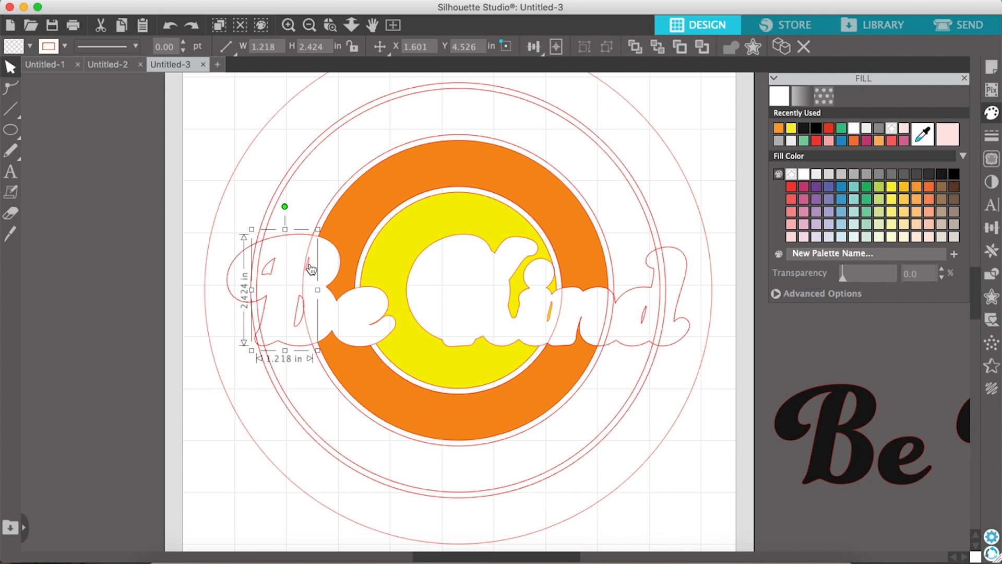
scroll(328, 296, up, 5)
click(328, 315)
key(Delete)
click(332, 224)
key(Delete)
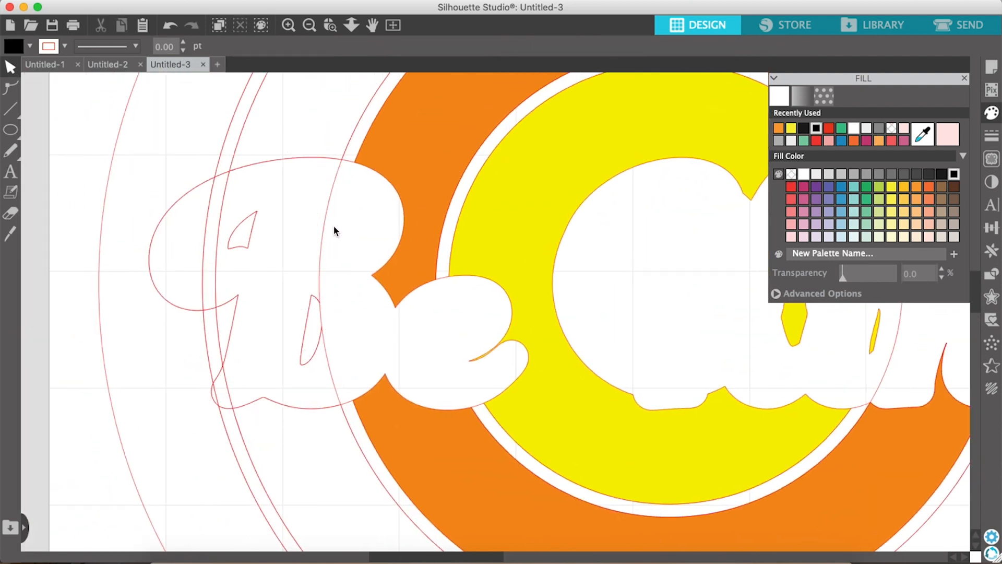
Step: Delete the unneeded pieces of the "n" where it crosses the orange ring's outer edge
scroll(510, 374, right, 10)
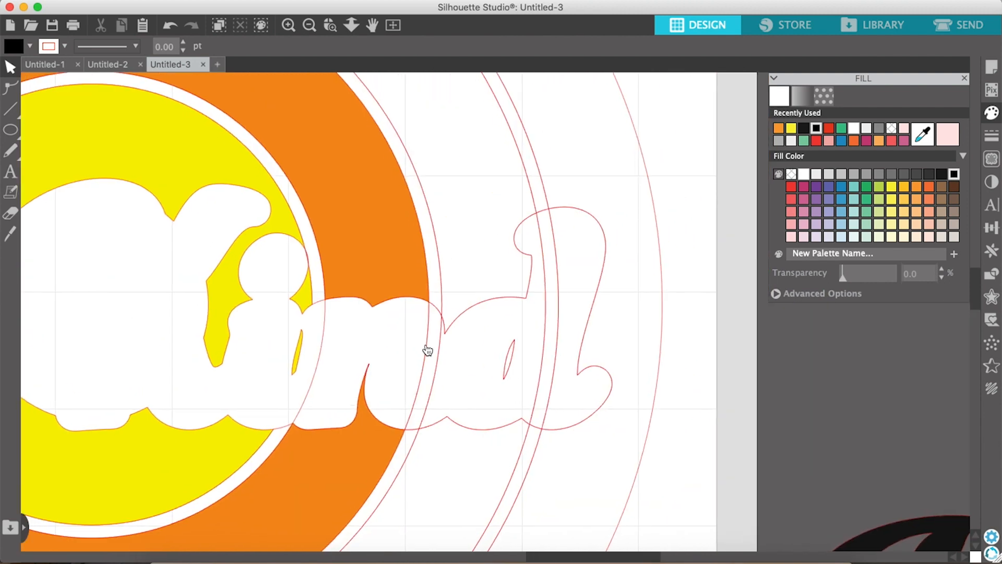
click(427, 336)
key(Delete)
click(436, 308)
key(Delete)
click(411, 431)
key(Delete)
Step: Fill both halves of the wide ring outside the orange one with medium blue
scroll(410, 431, down, 5)
scroll(243, 242, up, 2)
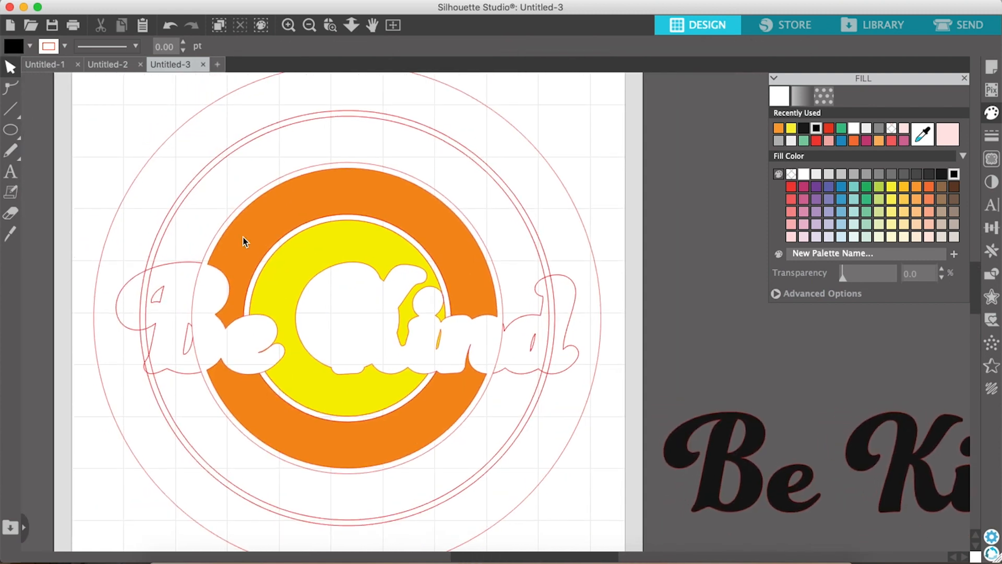
click(191, 198)
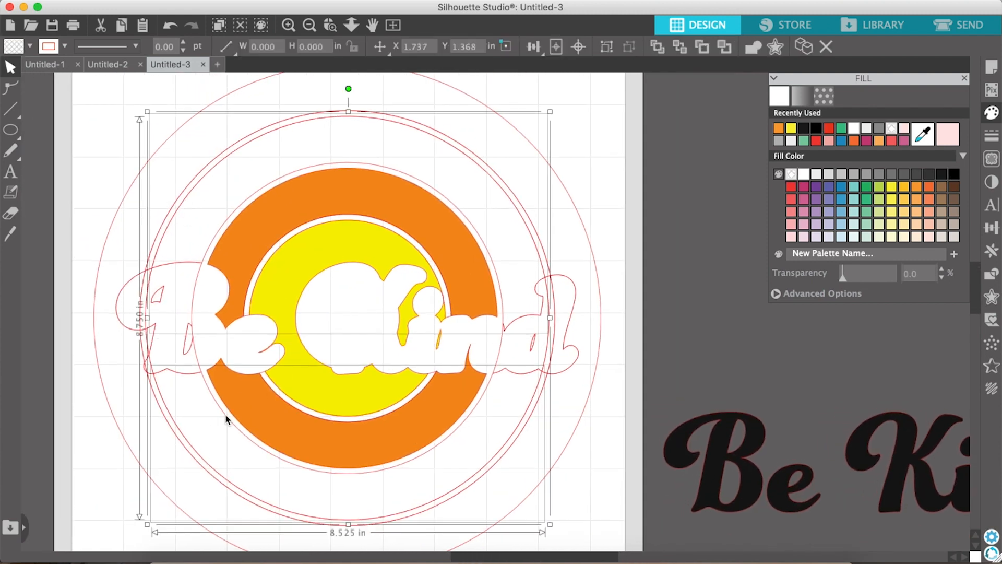
click(840, 201)
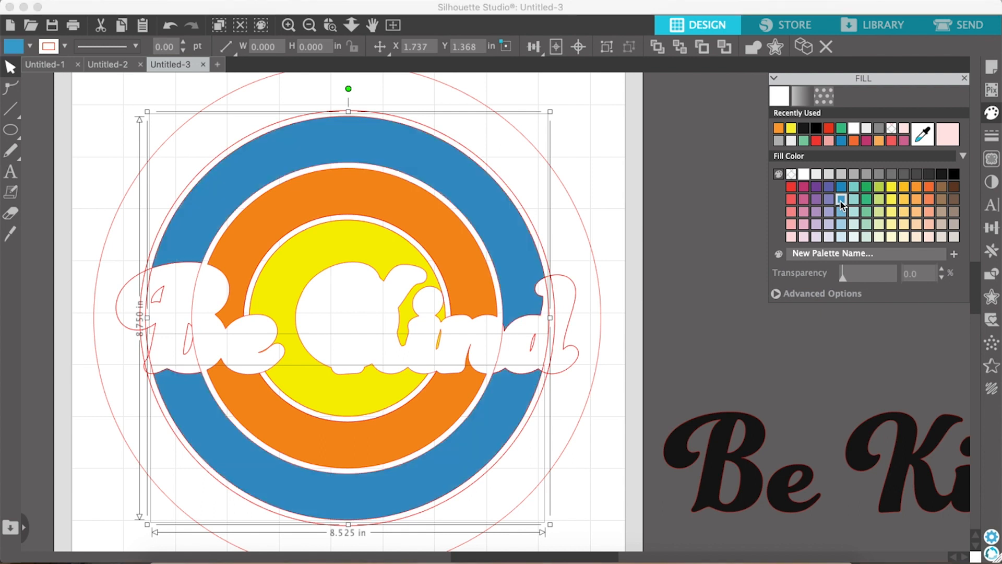
Step: Delete the leftover piece of the "B" that lies across the blue ring
click(157, 299)
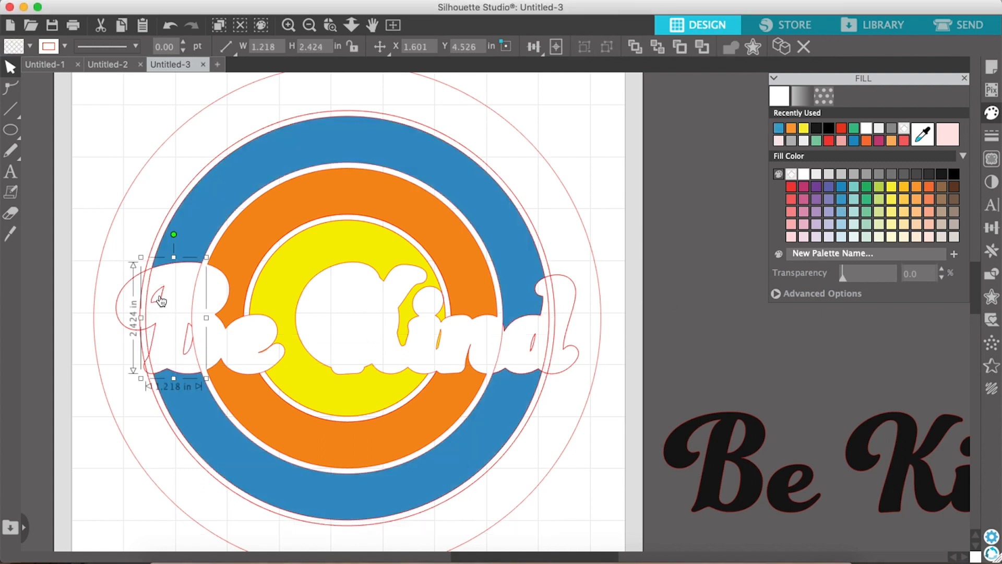
click(89, 216)
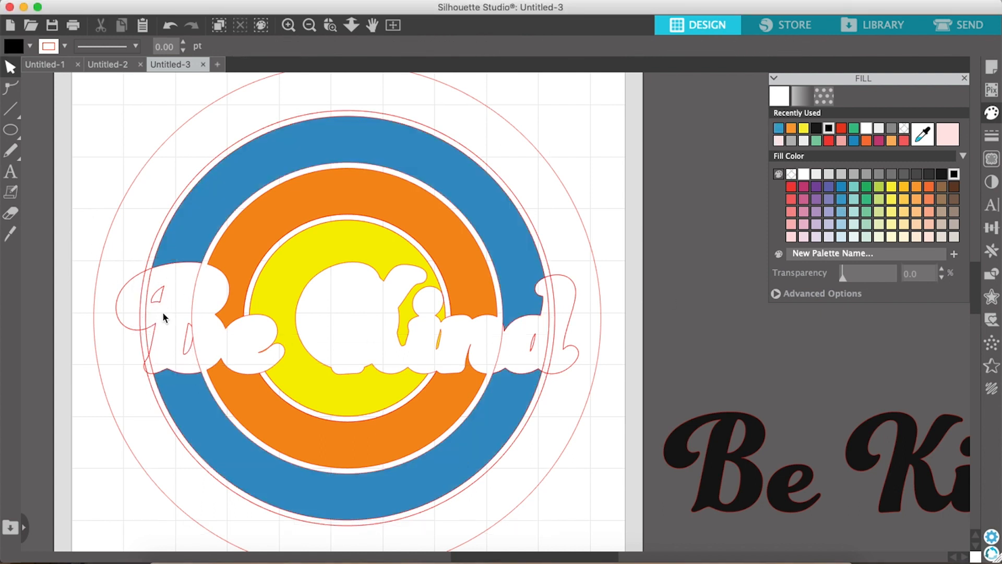
click(152, 335)
key(Delete)
Step: Try to fill the small leftover ring pieces in the "B" and "d" with darker blue
click(152, 335)
shift+click(161, 299)
shift+click(191, 336)
shift+click(533, 344)
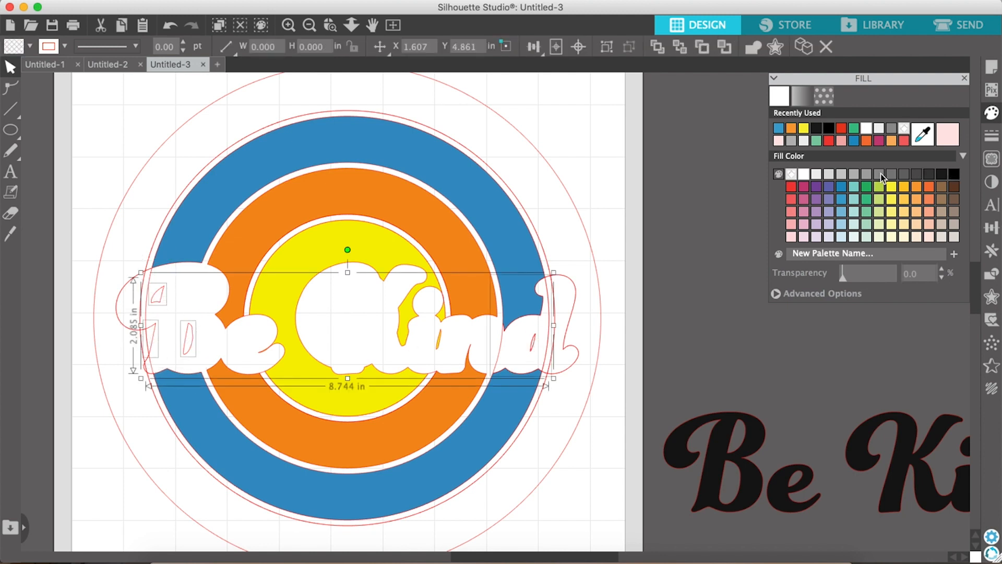
click(842, 188)
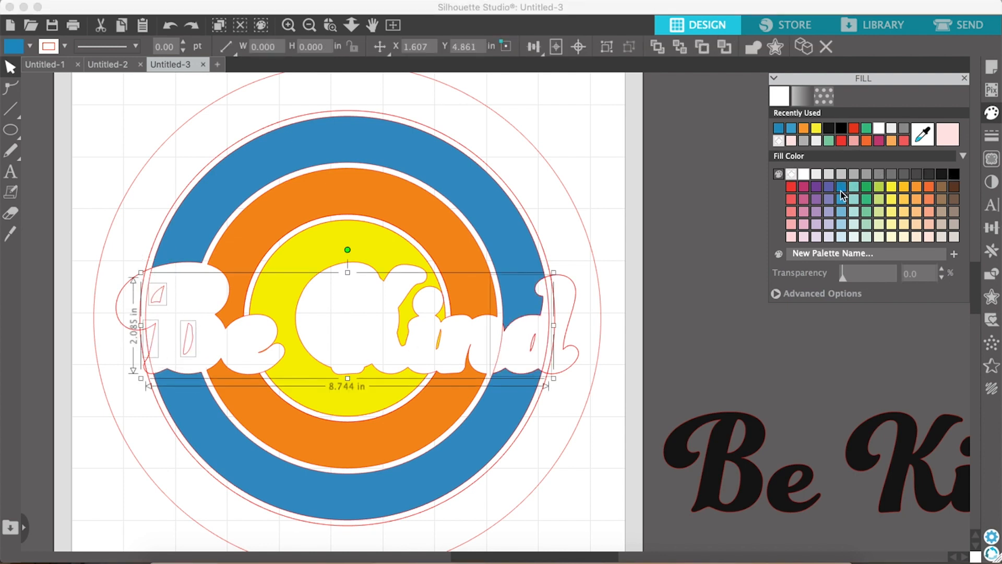
shift+click(533, 344)
Step: Fill the small openings in the "B" and "d" within the blue ring with the darker blue
click(534, 343)
shift+click(161, 296)
shift+click(153, 335)
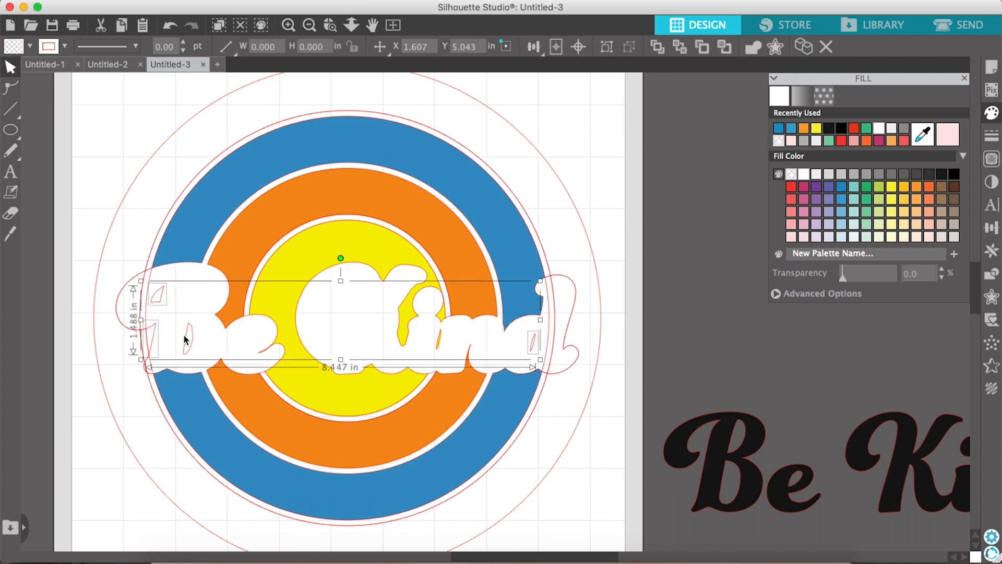
click(843, 187)
click(344, 154)
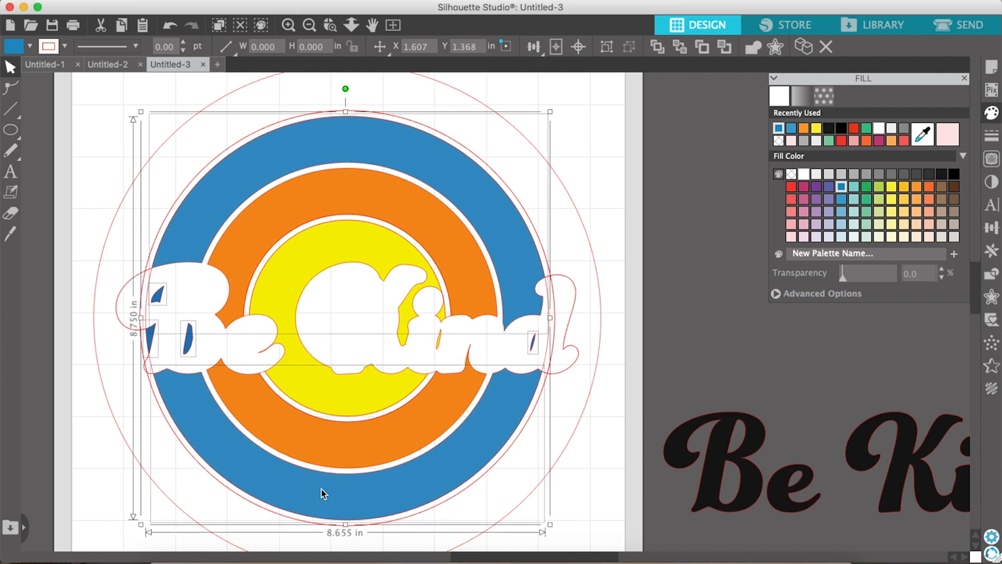
Step: Fill the outermost wide ring with purple
scroll(367, 382, left, 3)
click(701, 245)
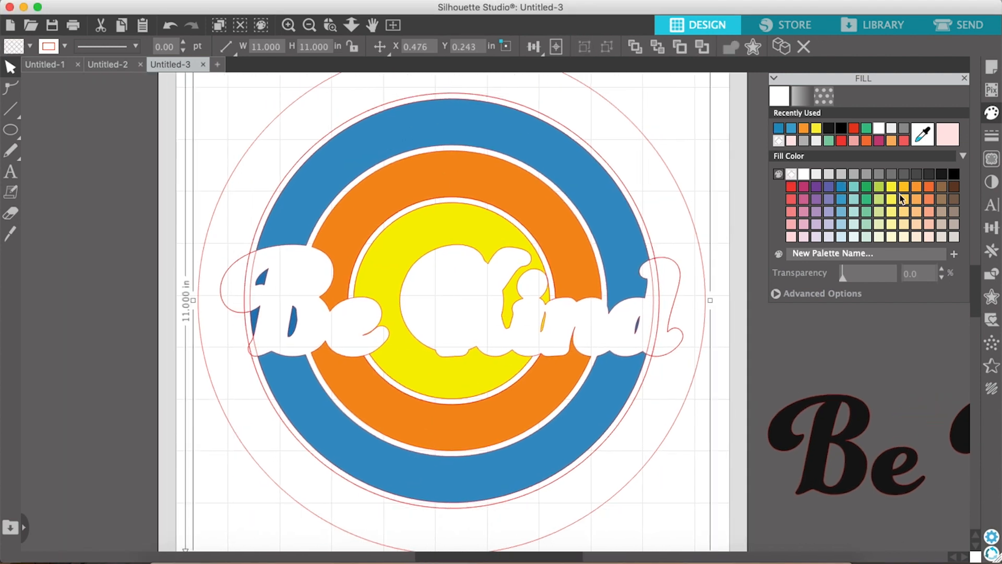
click(829, 186)
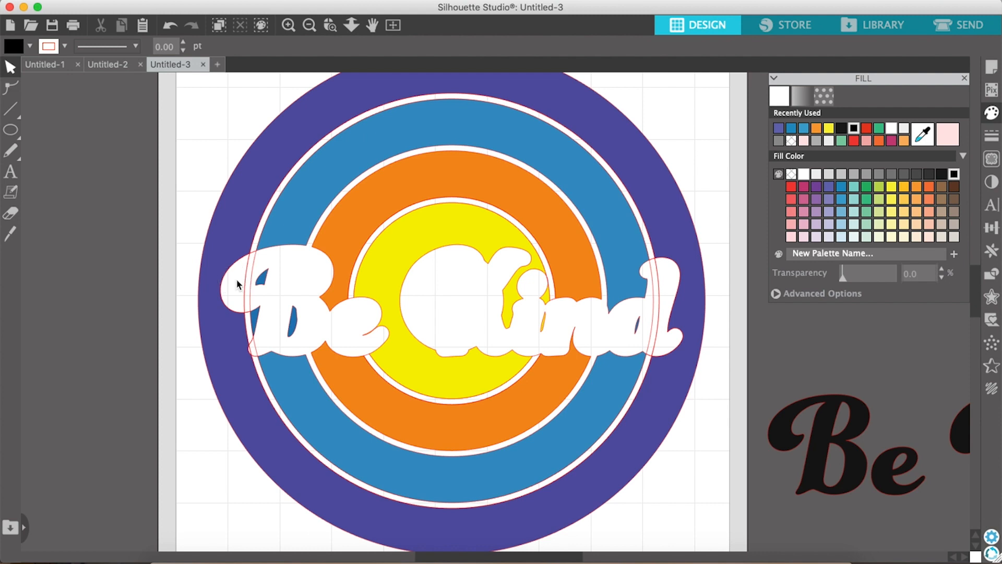
Step: Delete the leftover outline pieces inside the "B" and "d" between the blue and purple rings
click(249, 293)
click(253, 298)
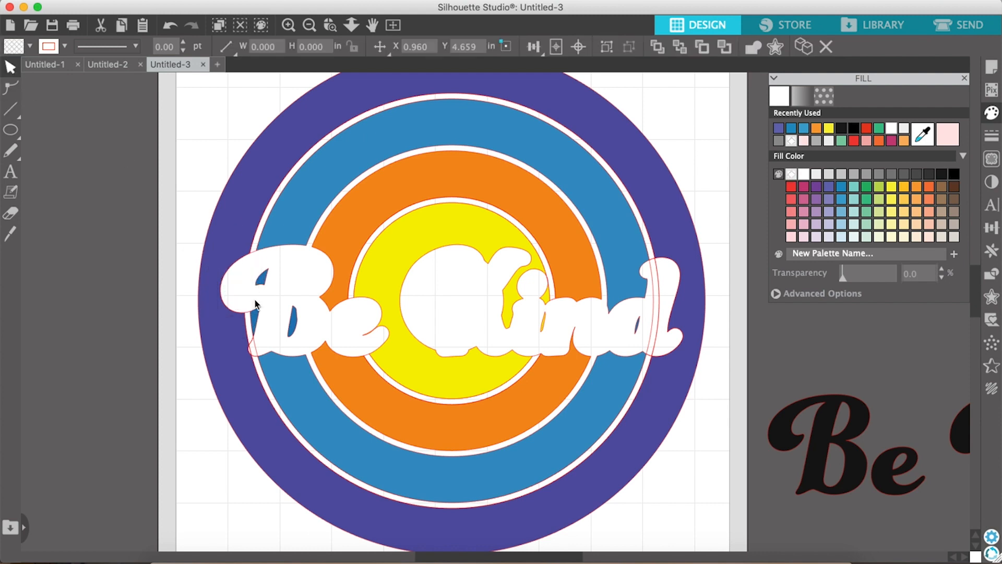
click(255, 358)
key(Delete)
click(251, 353)
key(Delete)
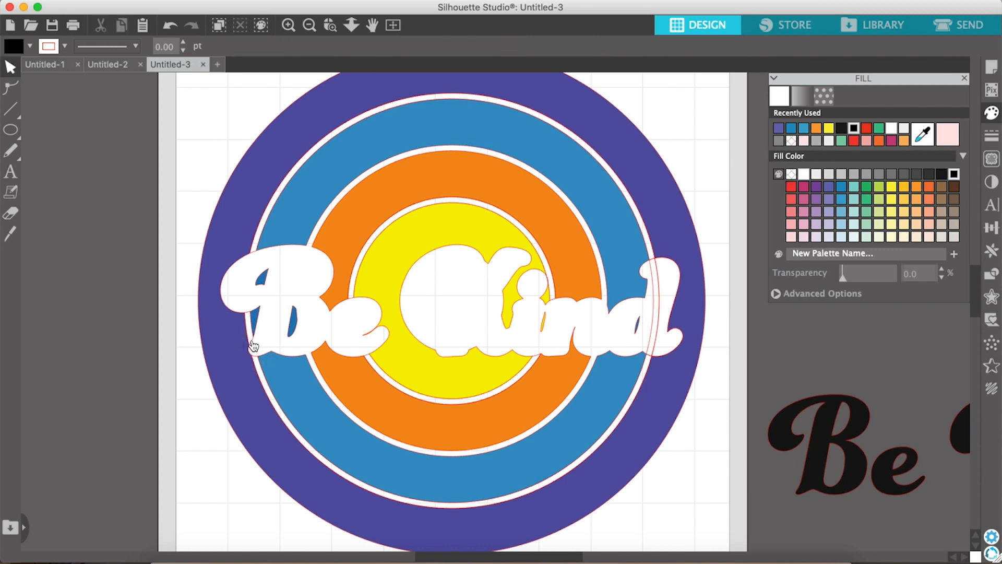
click(255, 347)
key(Delete)
click(255, 346)
key(Escape)
click(654, 343)
key(Delete)
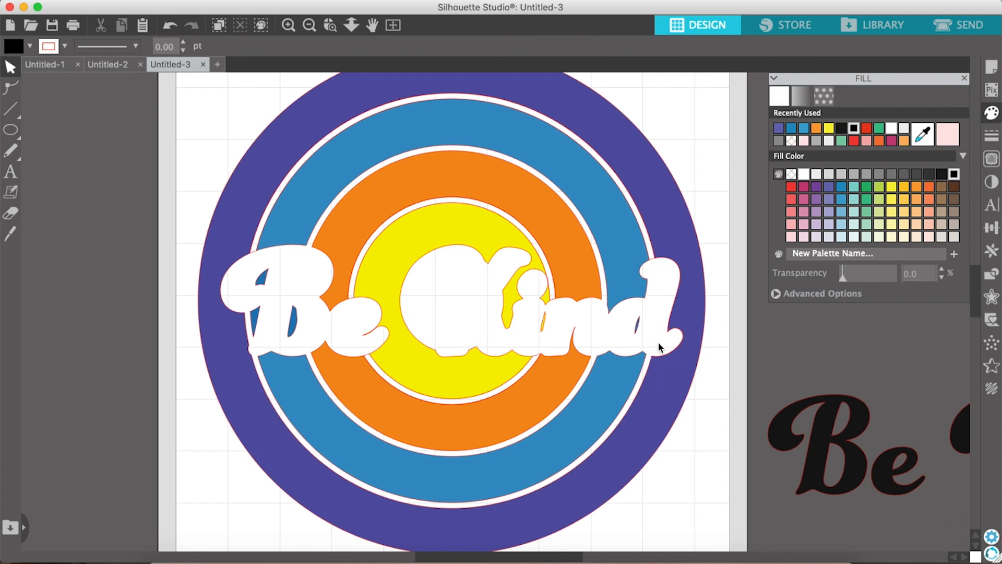
Step: Move the black "Be Kind" lettering into the matching cutout across the rings
click(813, 445)
drag(813, 446, 270, 305)
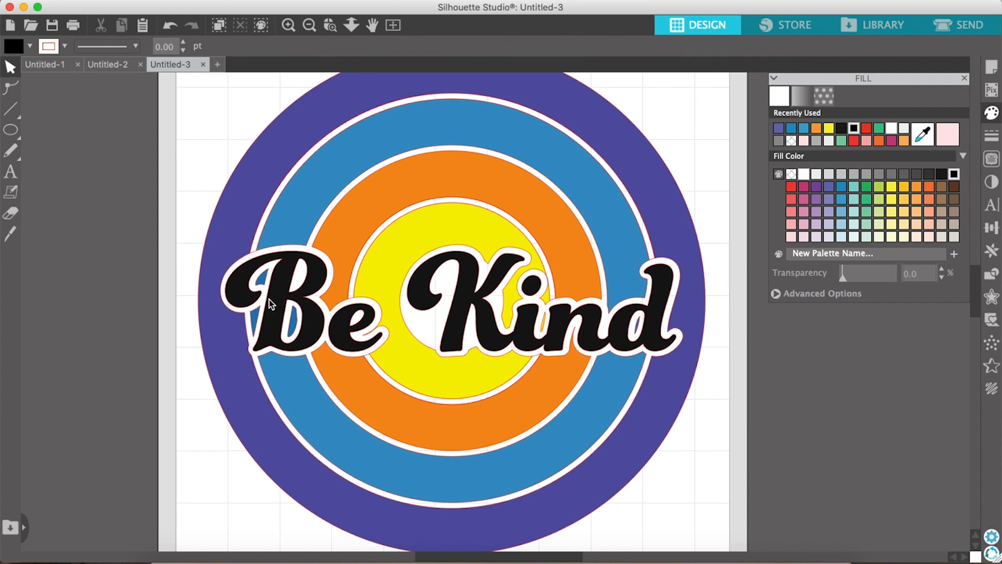
key(super+1)
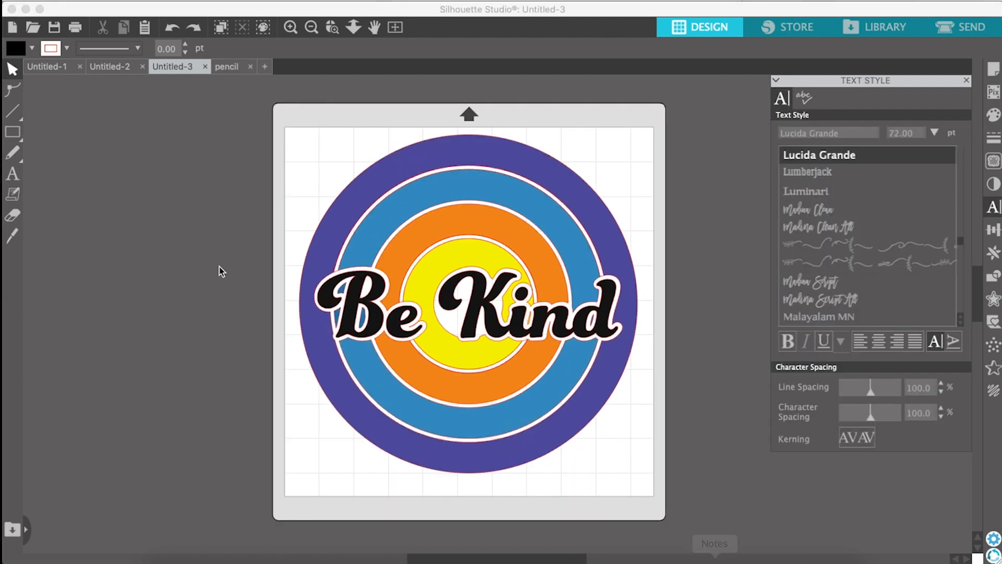
Step: Select the whole design on the page and flip it horizontally
drag(260, 118, 674, 488)
click(303, 2)
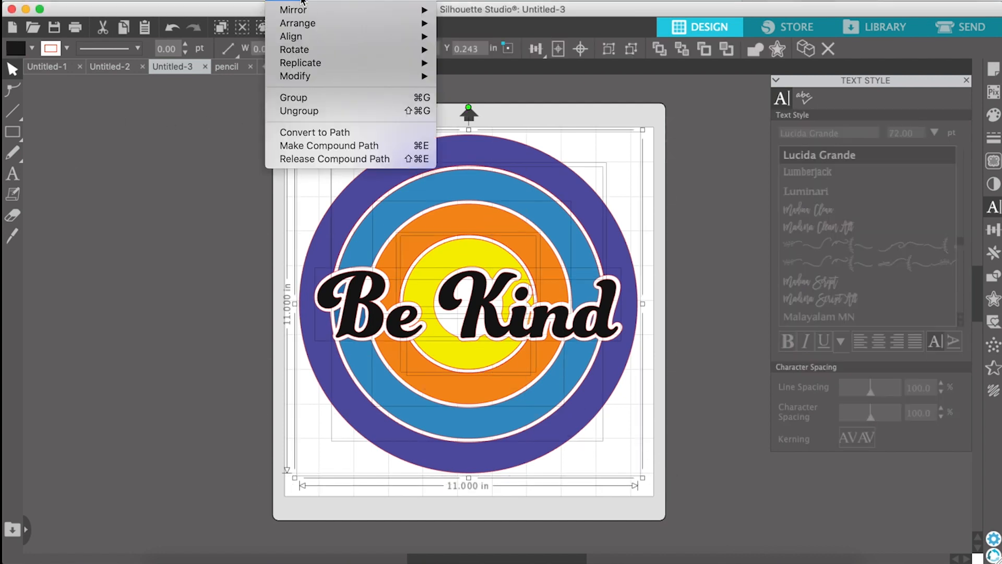
mouse_move(304, 8)
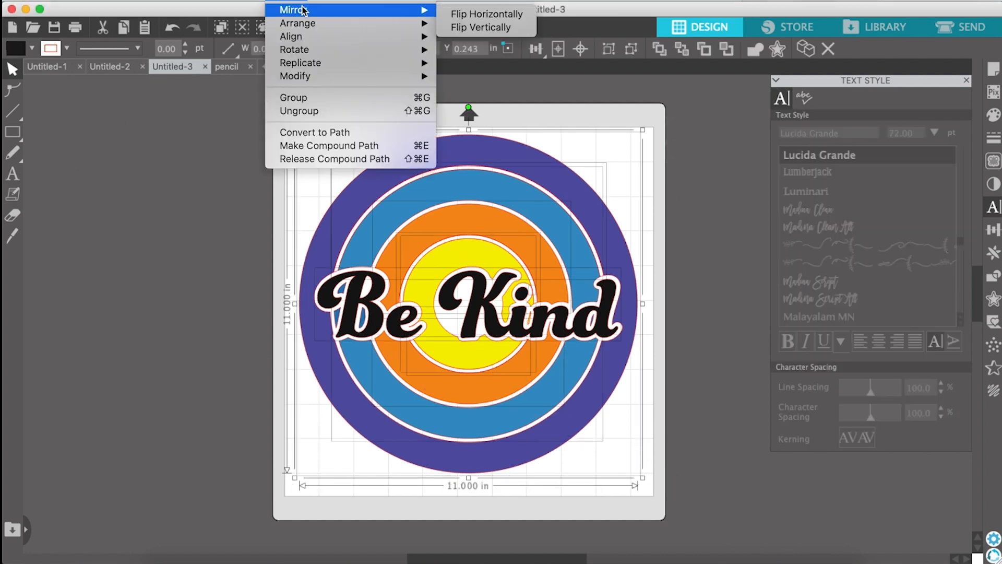
click(486, 14)
click(726, 259)
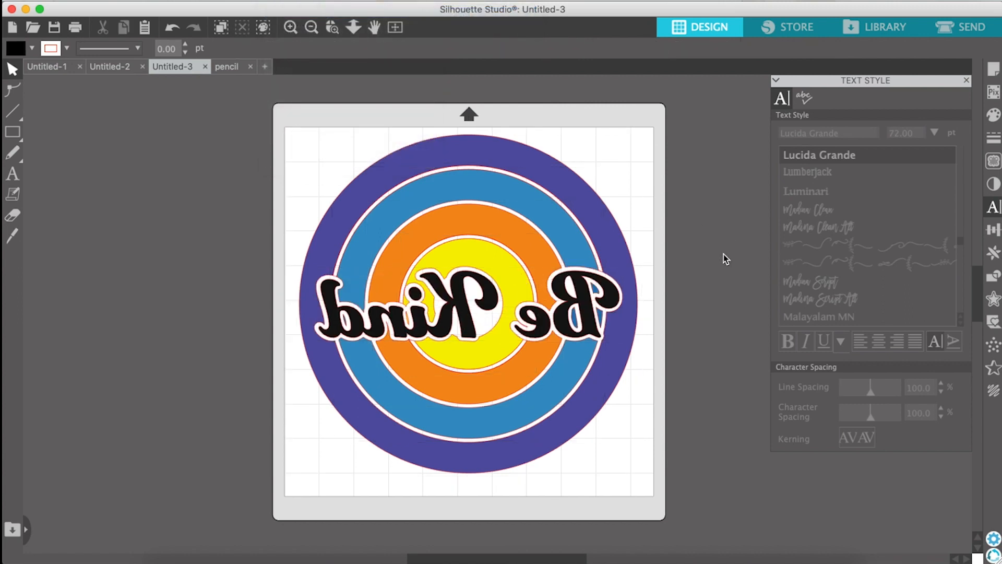
Step: Move the purple ring off the page to the left and the blue ring pieces off to the right
click(598, 205)
drag(598, 205, 207, 172)
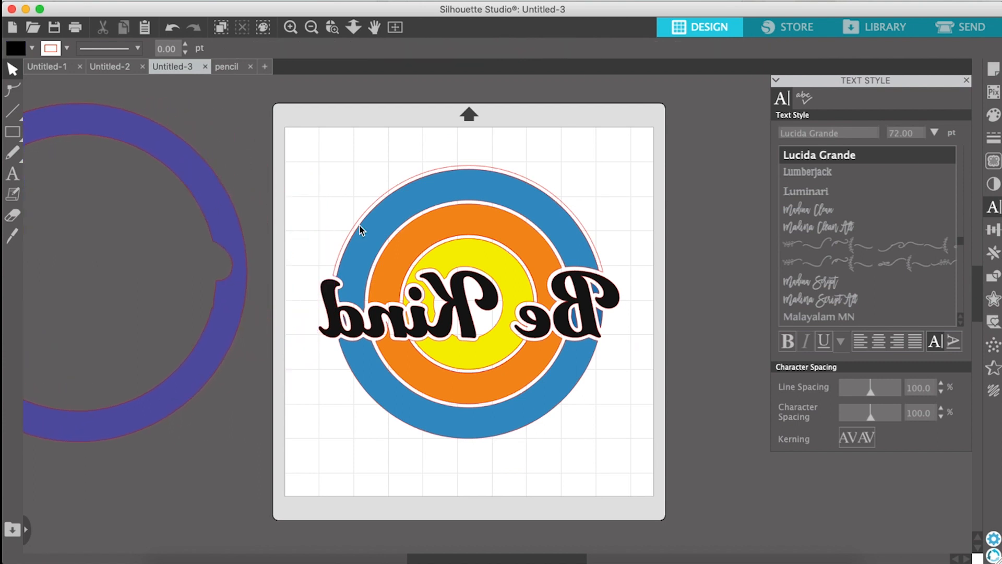
click(350, 238)
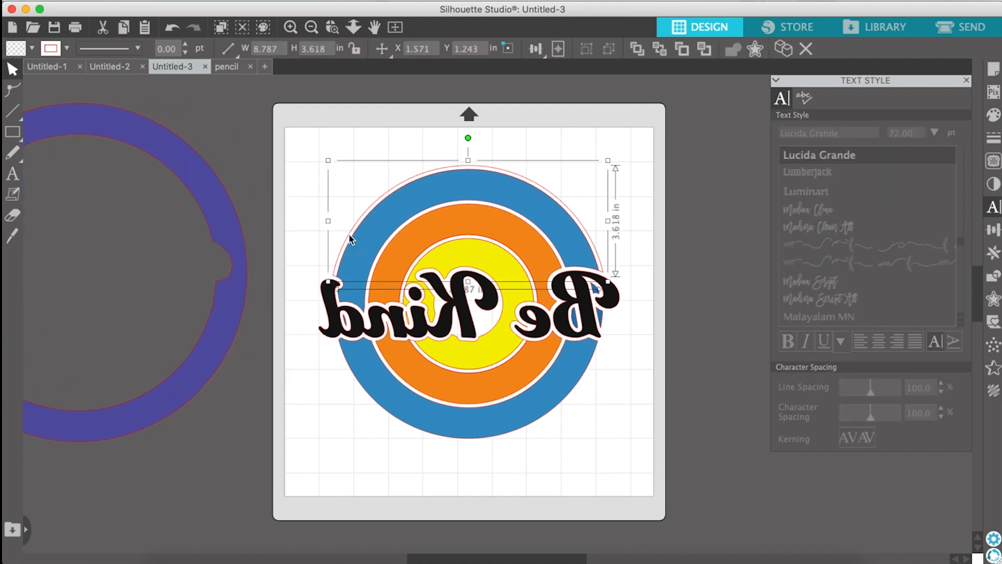
click(348, 236)
click(362, 246)
drag(448, 295, 744, 143)
Step: Move both halves of the orange ring off the page, below the blue ring pieces
click(477, 223)
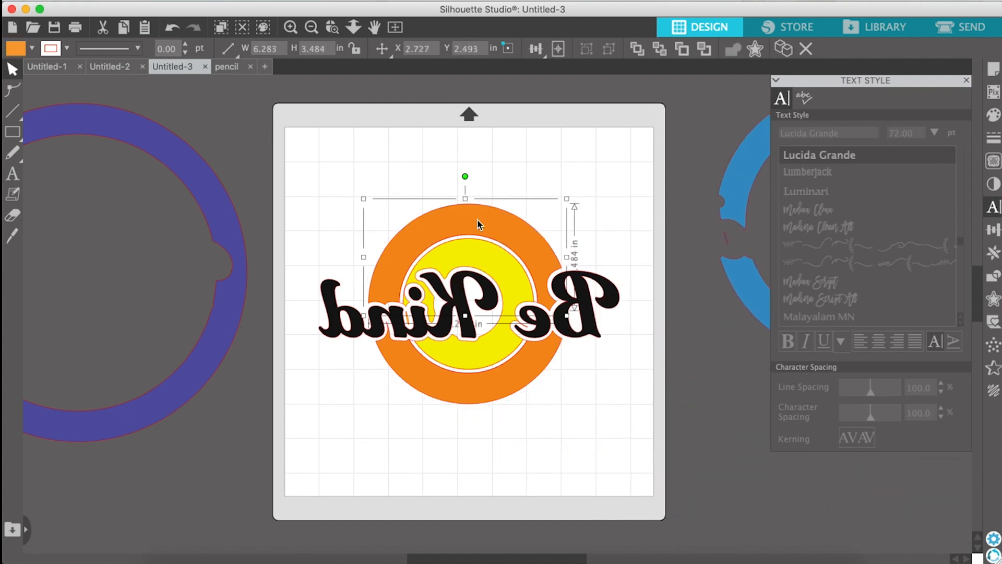
shift+click(481, 399)
drag(484, 400, 830, 545)
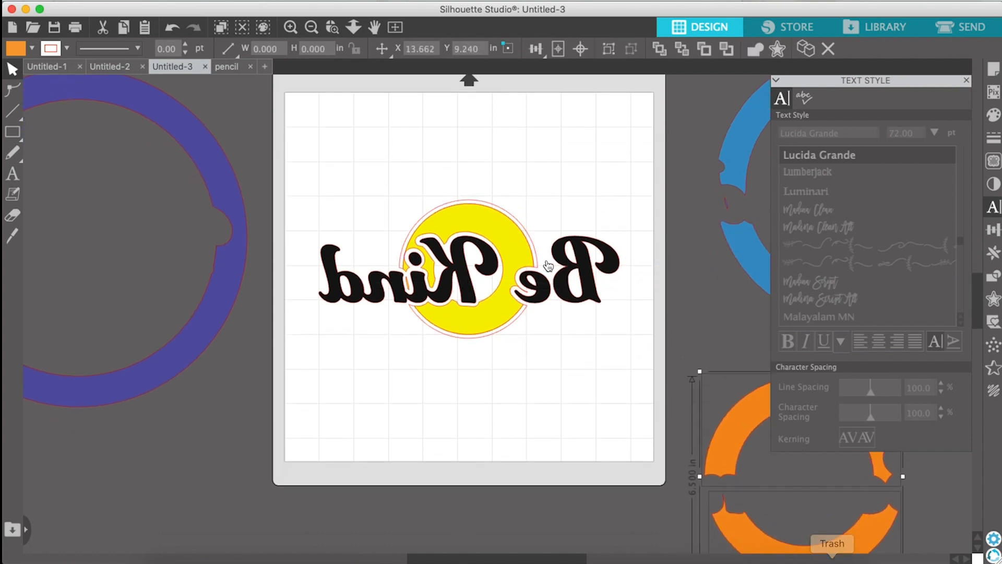
Step: Delete the unfilled thin outline pieces around the yellow circle
click(494, 209)
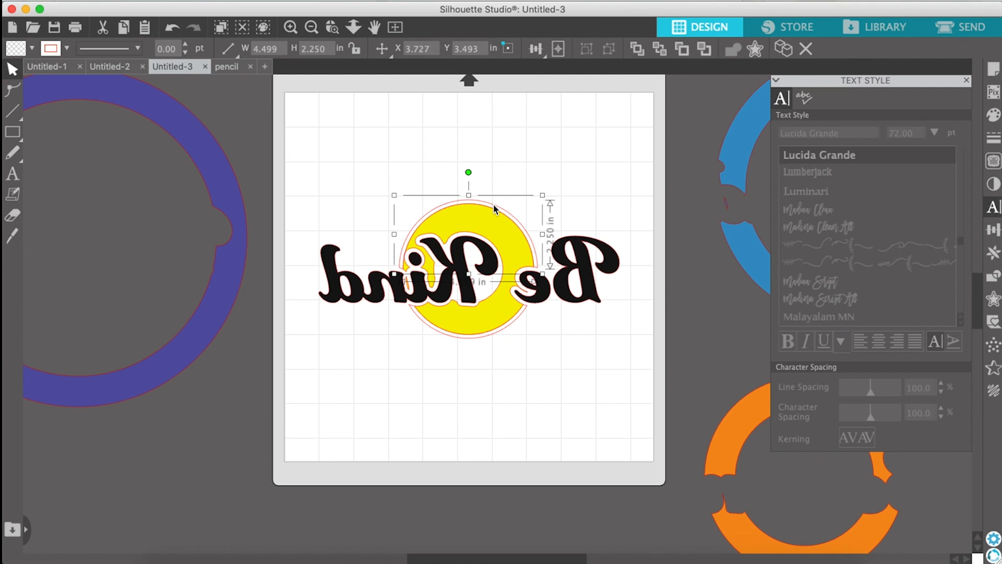
key(Escape)
click(491, 342)
key(Delete)
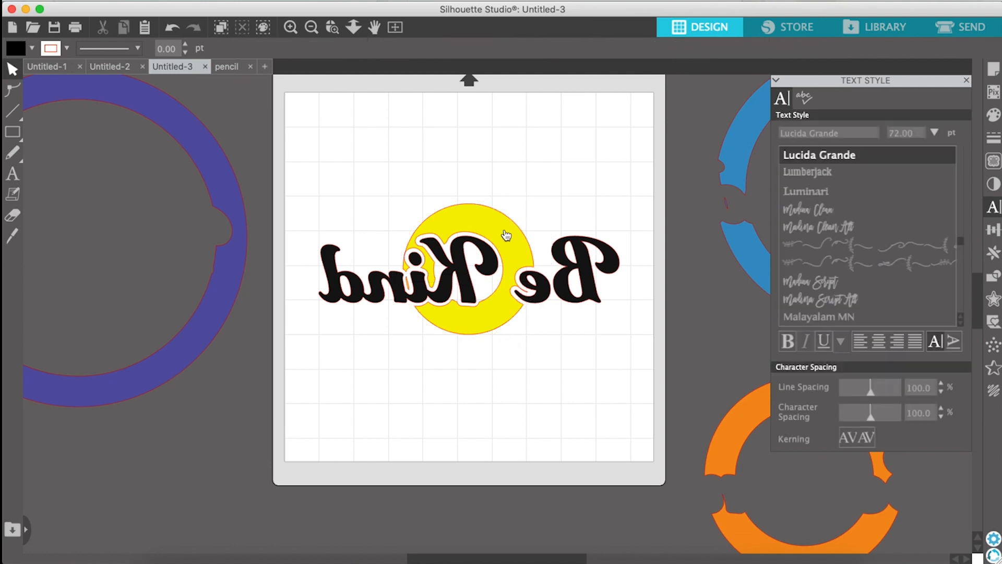
Step: Move the yellow ring to the page's upper-left corner and the black lettering off the page below it
click(506, 235)
drag(510, 230, 397, 136)
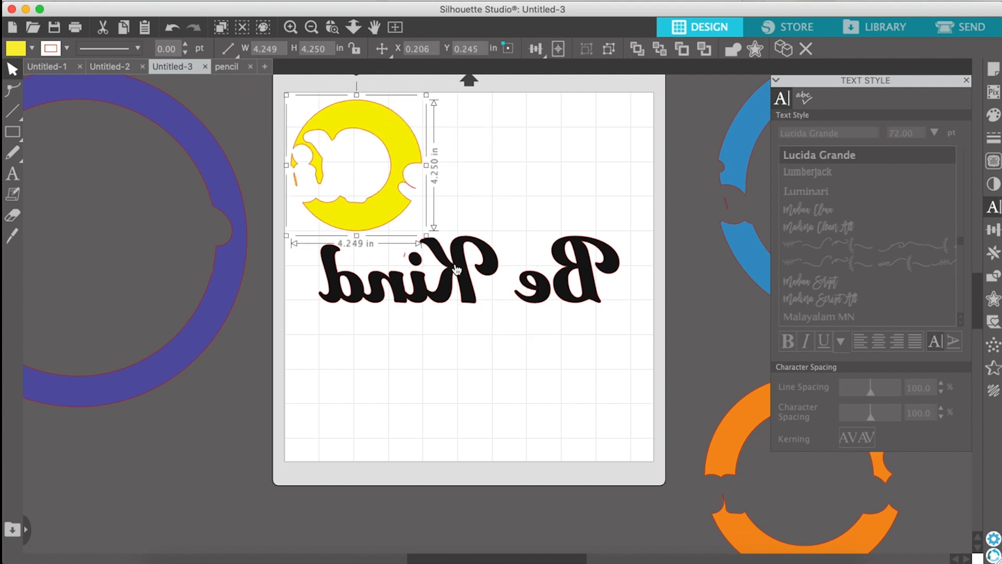
drag(456, 269, 395, 532)
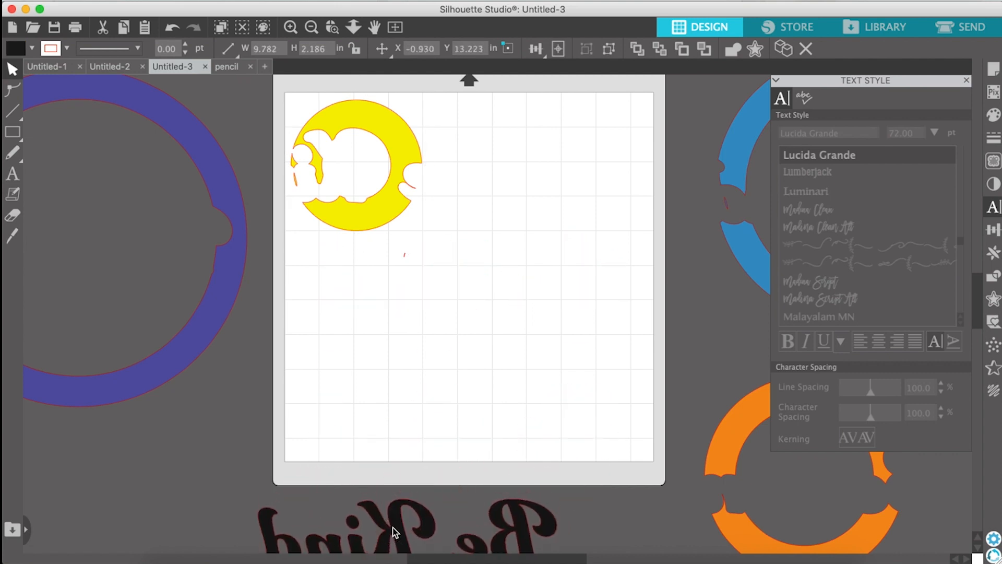
Step: Delete the stray sliver left on the page below the yellow ring
drag(384, 246, 438, 275)
key(Delete)
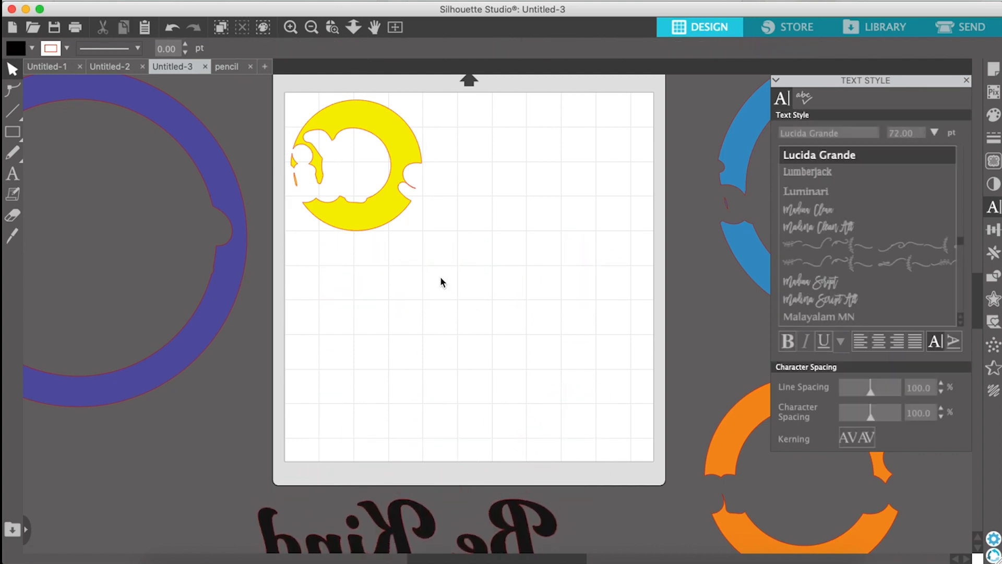
scroll(441, 282, left, 5)
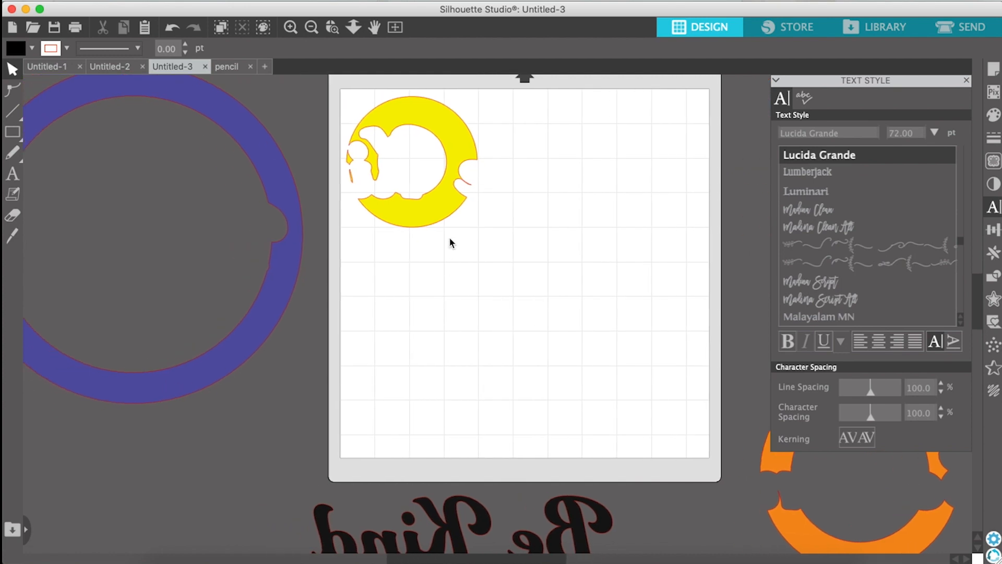
Step: Move the yellow ring off the page below the blue ring, and place the blue ring on the page
drag(447, 206, 206, 514)
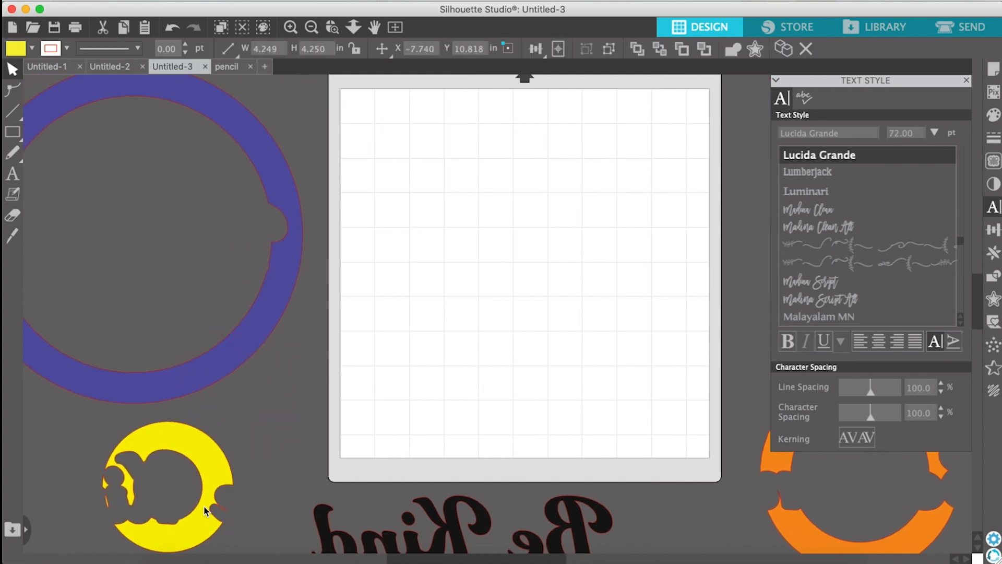
drag(193, 386, 582, 412)
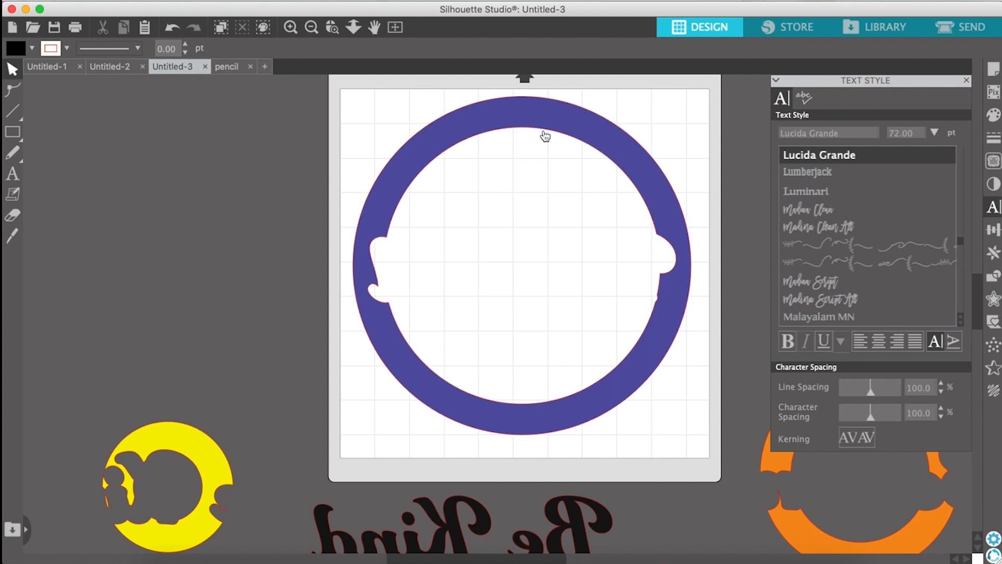
Step: Choose a cut material for the blue ring in the send settings and return to the design view
click(959, 31)
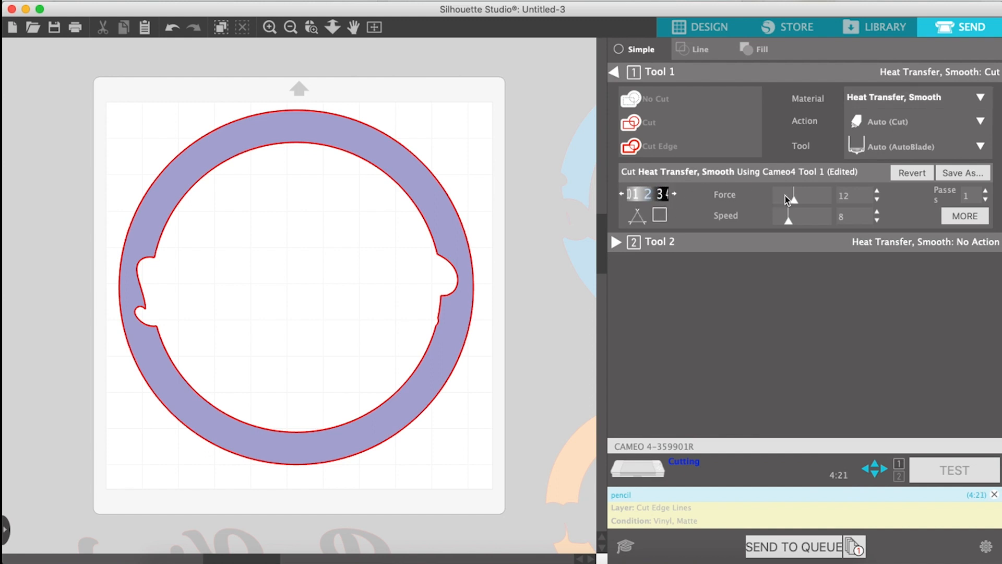
click(981, 98)
drag(988, 313, 993, 212)
click(913, 325)
click(712, 27)
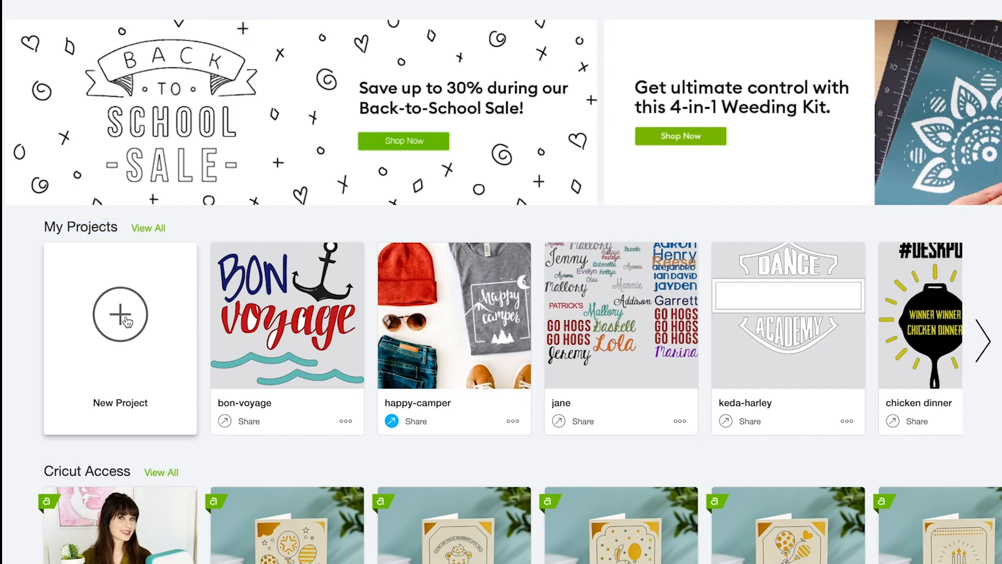
Step: Start a new project in Cricut Design Space and insert two circles side by side on the canvas
click(125, 316)
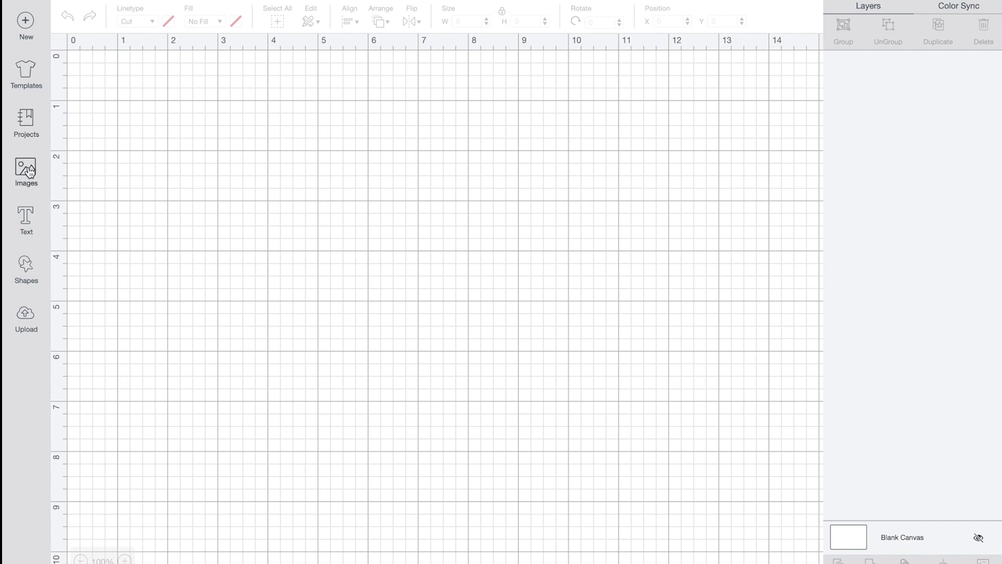
click(26, 270)
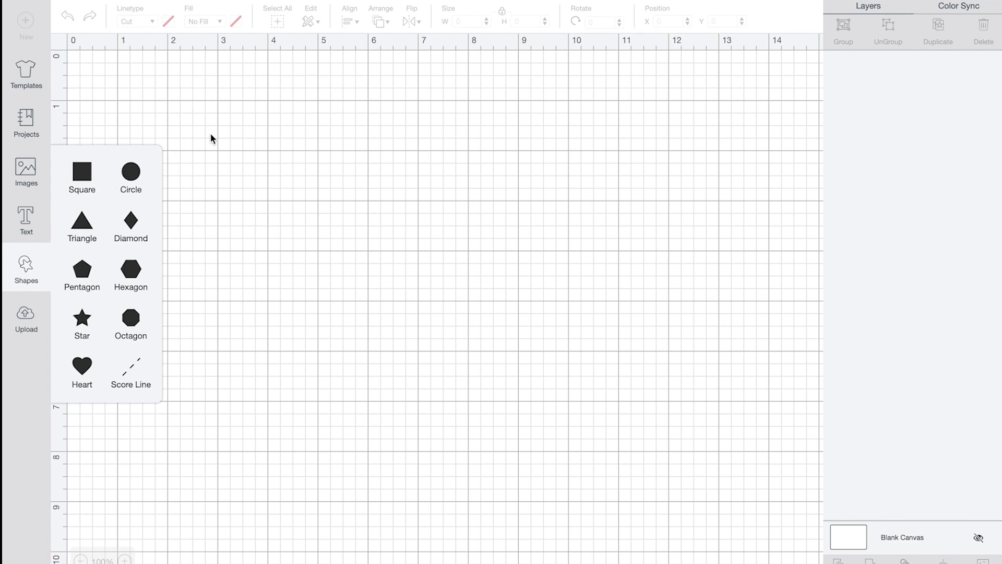
double_click(129, 176)
drag(253, 158, 303, 167)
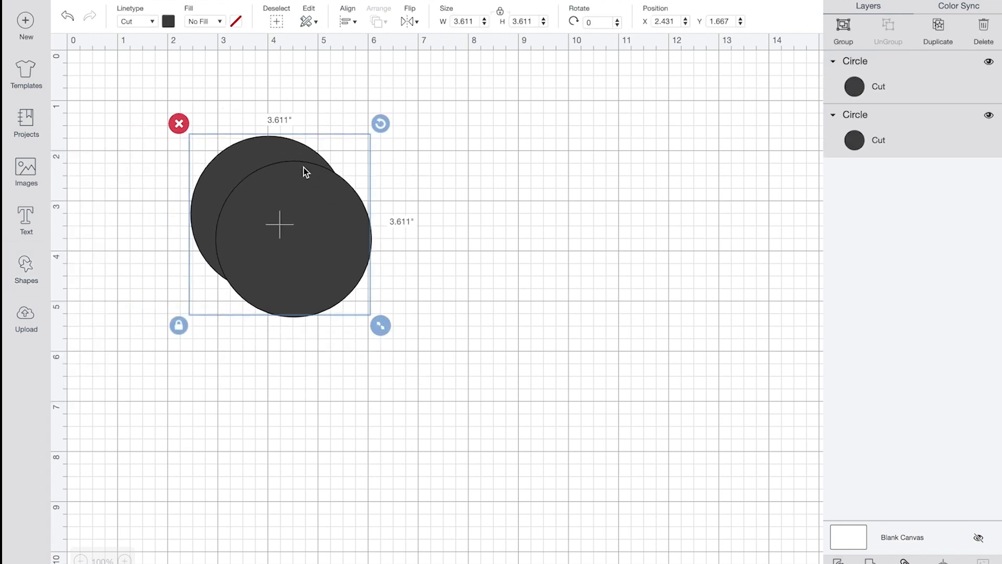
click(357, 168)
drag(312, 240, 454, 211)
Step: Copy the right-hand circle and paste it six times to make eight circles
right_click(454, 211)
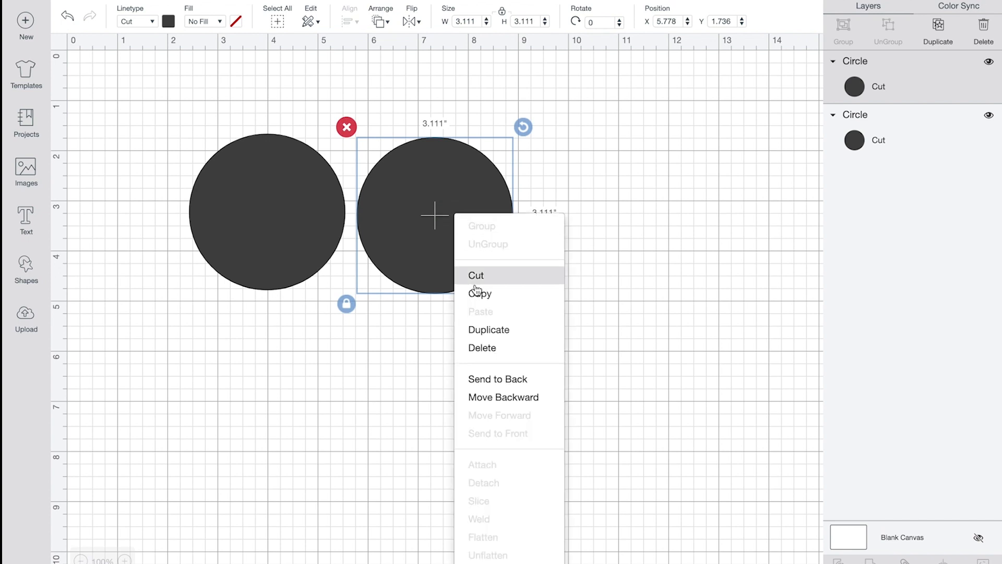
click(441, 292)
right_click(316, 310)
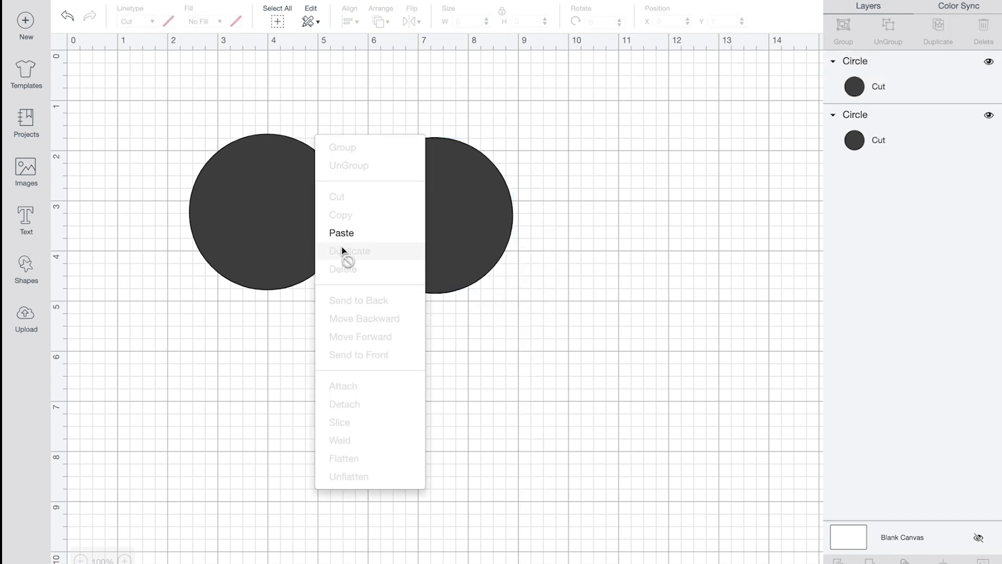
click(340, 231)
right_click(455, 277)
click(490, 202)
right_click(470, 269)
click(503, 193)
right_click(474, 277)
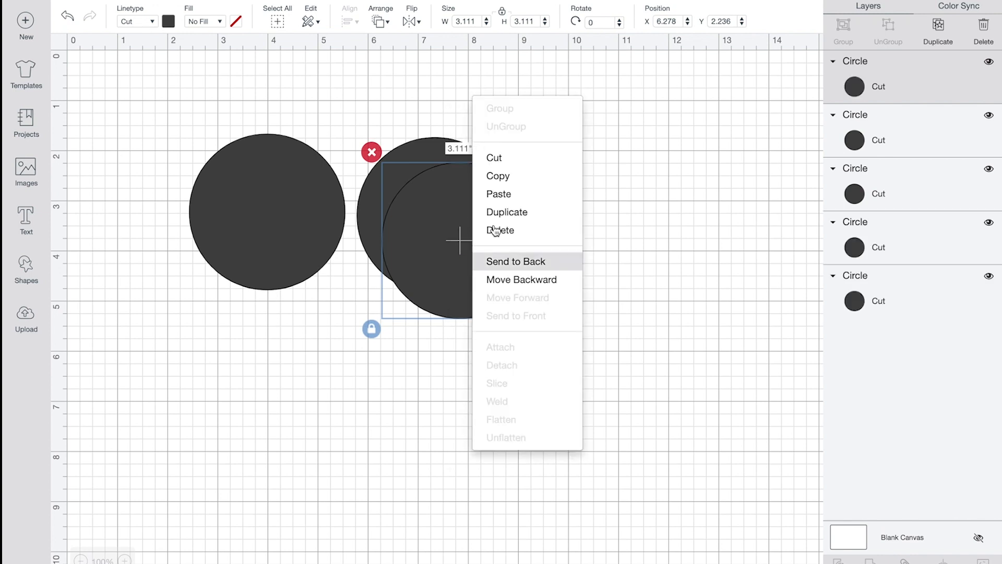
click(504, 194)
right_click(485, 258)
click(516, 180)
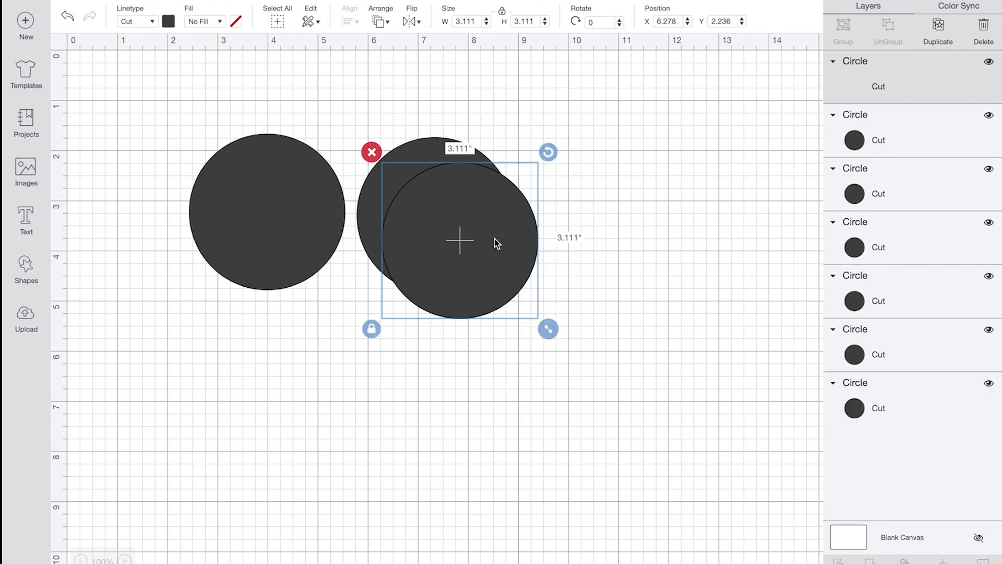
right_click(495, 241)
click(528, 159)
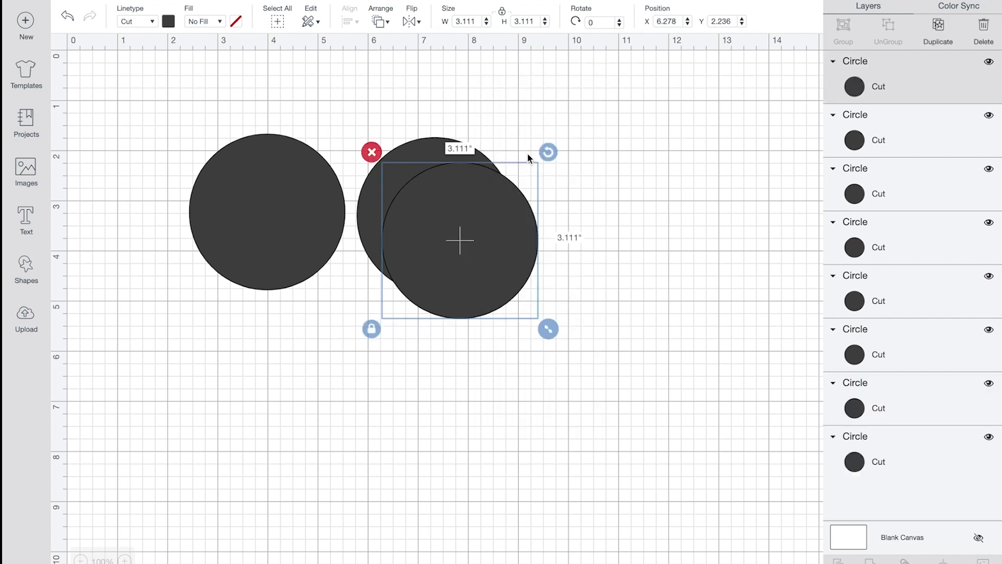
Step: Set the width of the separate left-hand circle to 2 inches
click(294, 195)
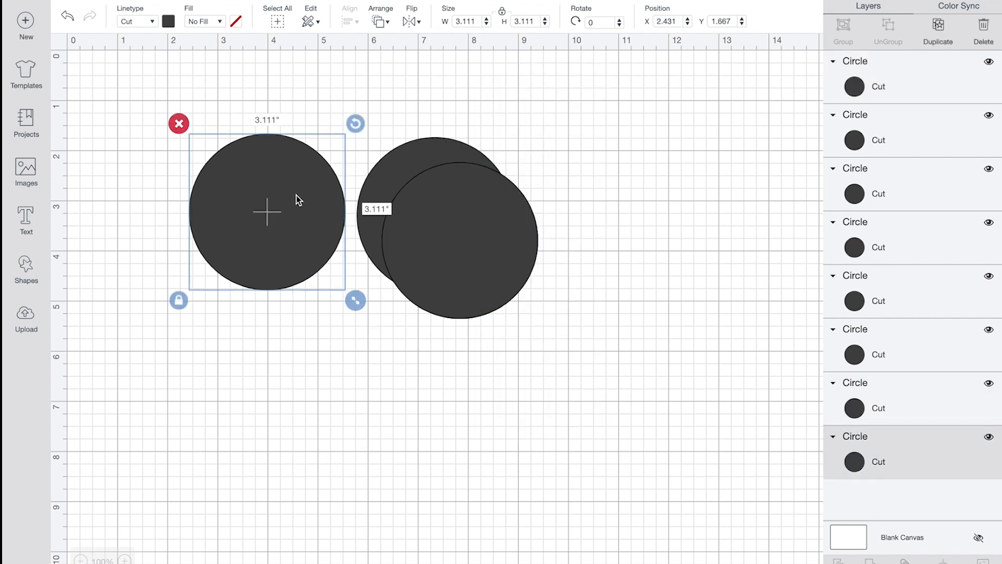
click(478, 21)
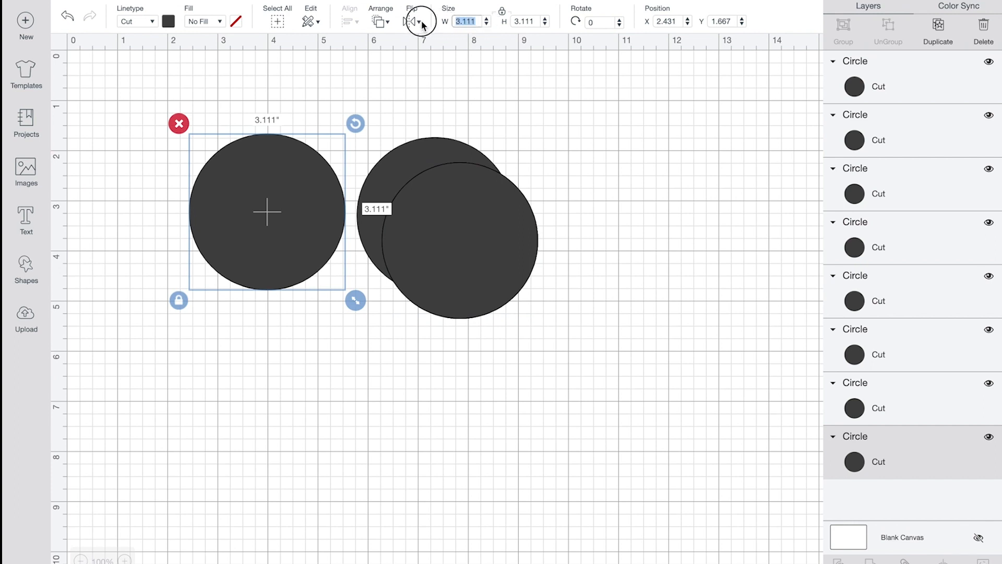
text(2)
key(Return)
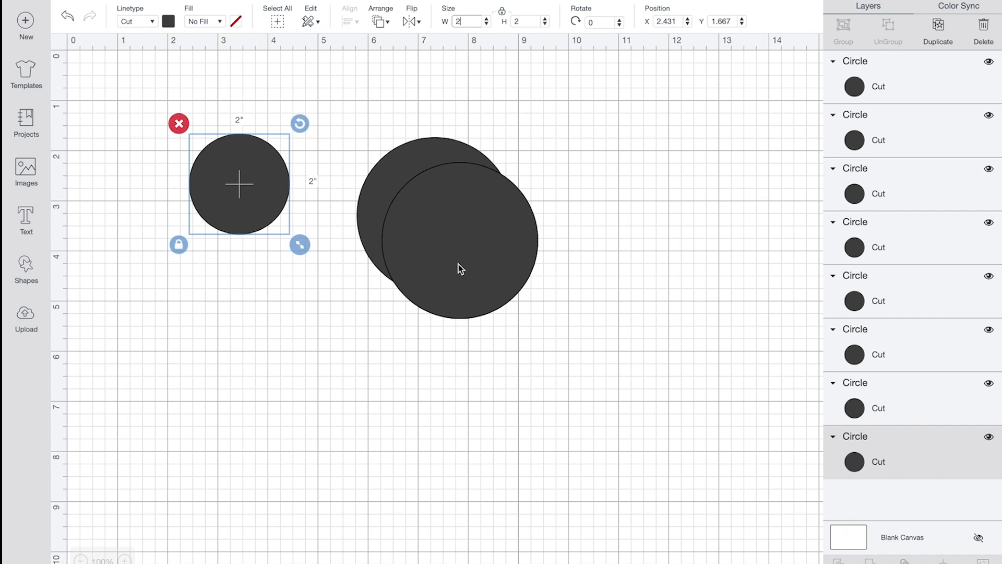
Step: Make the front pasted circle 4 inches wide and stack it with the 2-inch circle, roughly centered on each other
click(457, 264)
click(229, 168)
click(424, 245)
click(469, 21)
click(416, 20)
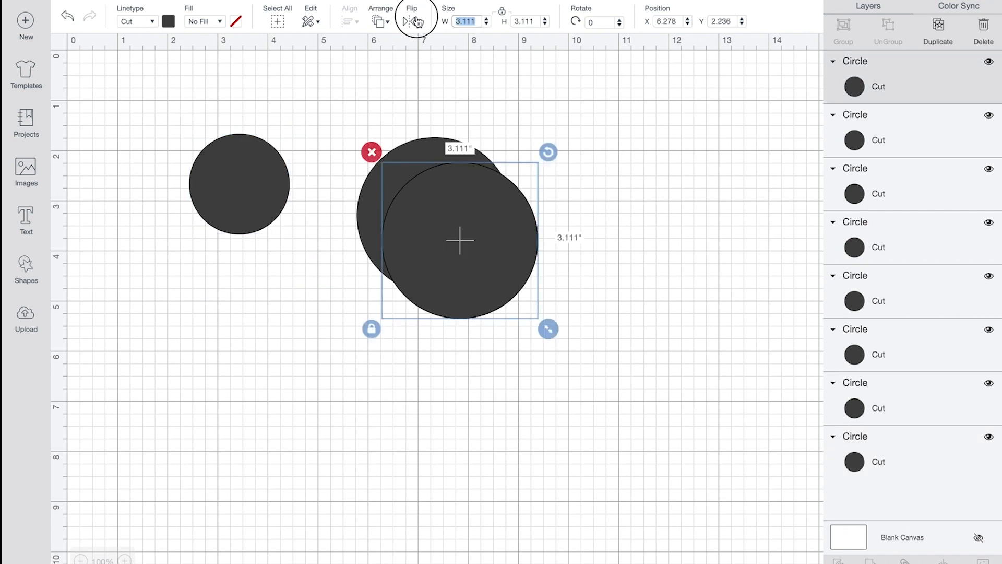
text(2)
key(Return)
drag(469, 239, 245, 306)
drag(238, 163, 250, 291)
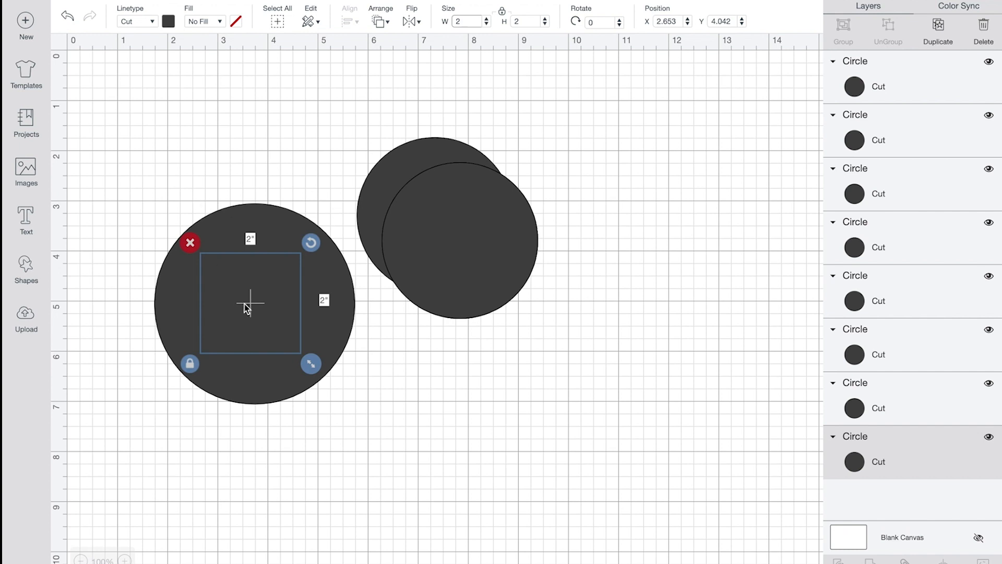
Step: Color the 2-inch circle white and bring its layer to the front, centered on the 4-inch circle
click(220, 22)
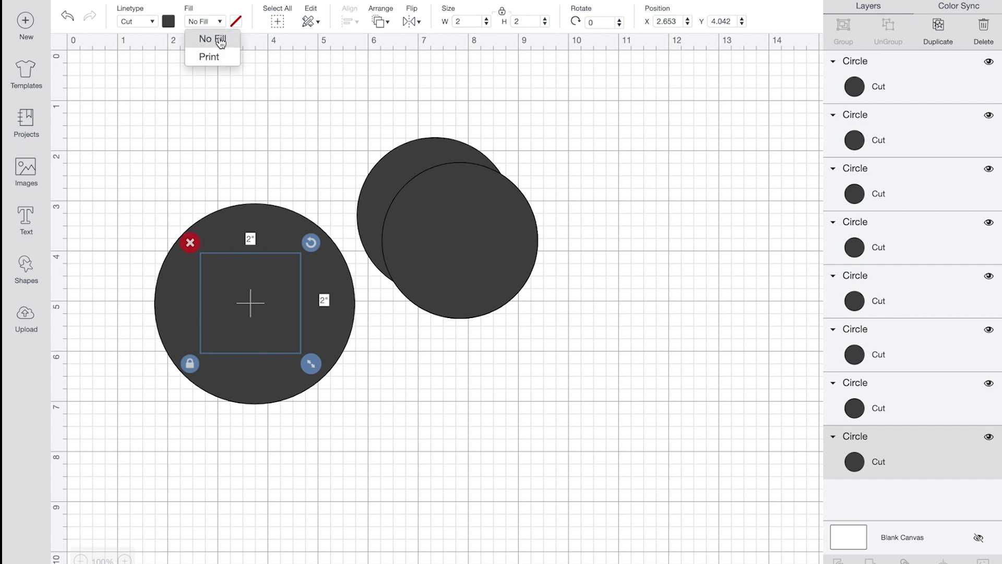
click(167, 25)
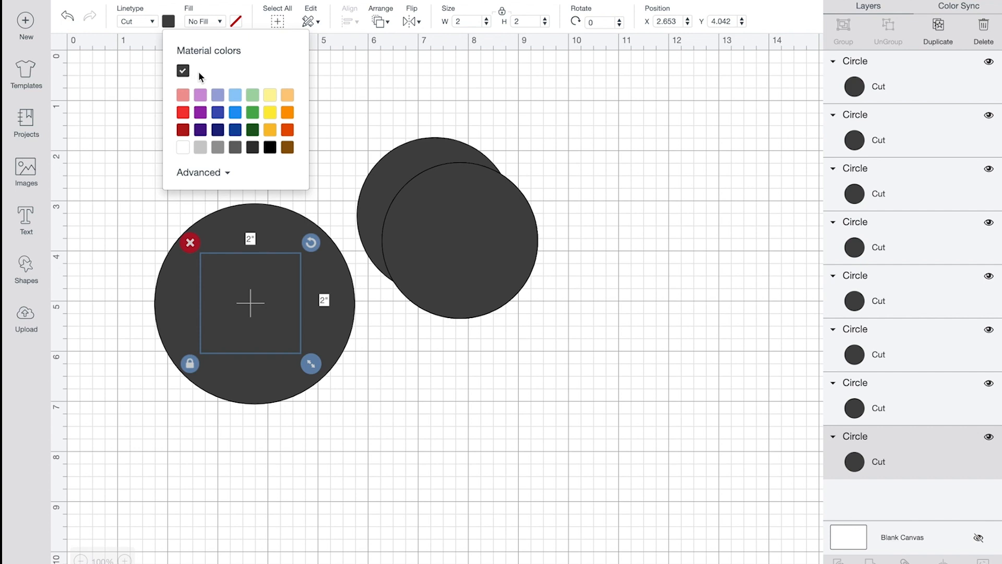
click(224, 173)
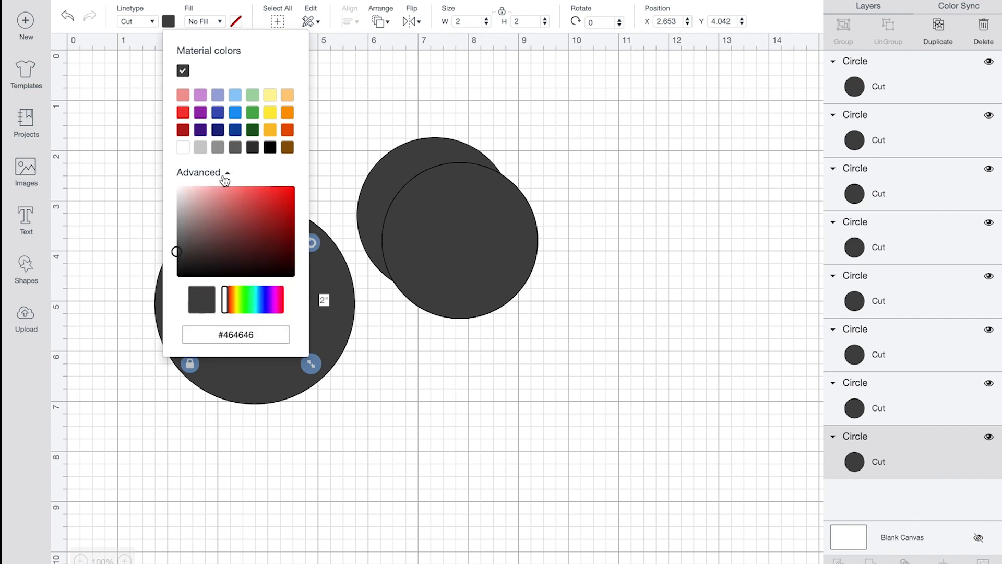
click(225, 178)
click(184, 148)
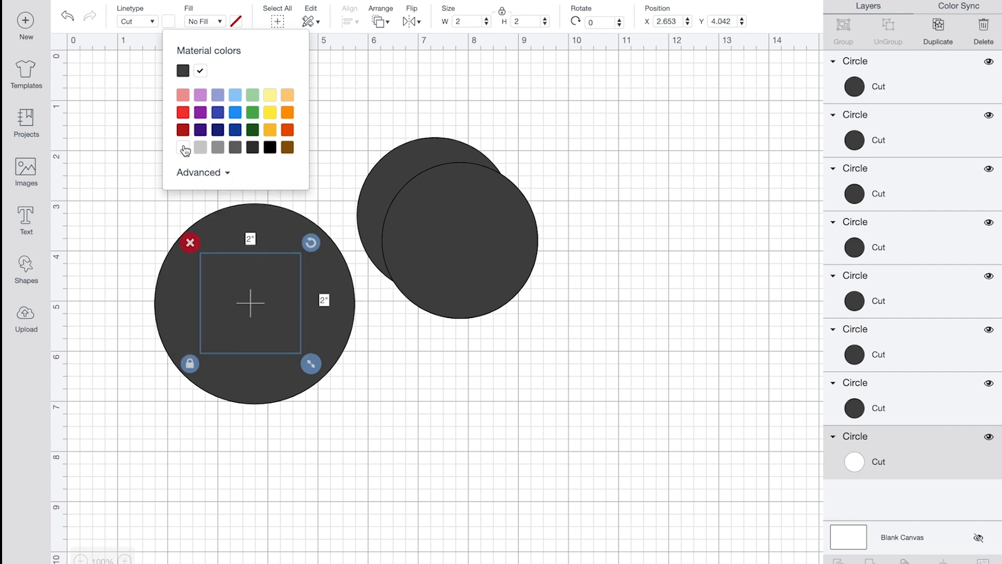
click(127, 208)
drag(862, 458, 877, 62)
mouse_move(275, 259)
mouse_down()
mouse_move(273, 287)
mouse_move(269, 256)
mouse_up()
Step: Color the 4-inch circle red
click(272, 215)
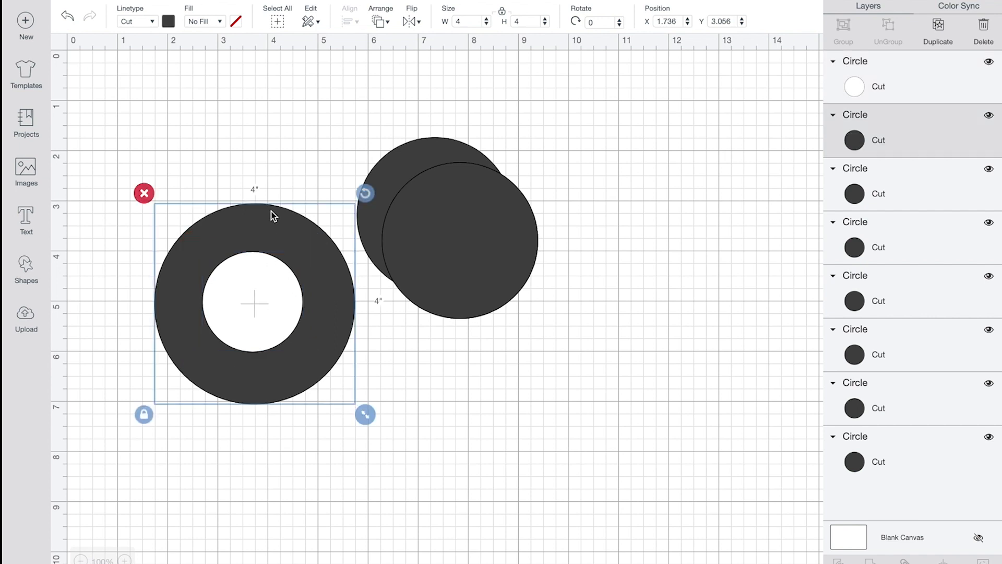
click(172, 21)
click(183, 112)
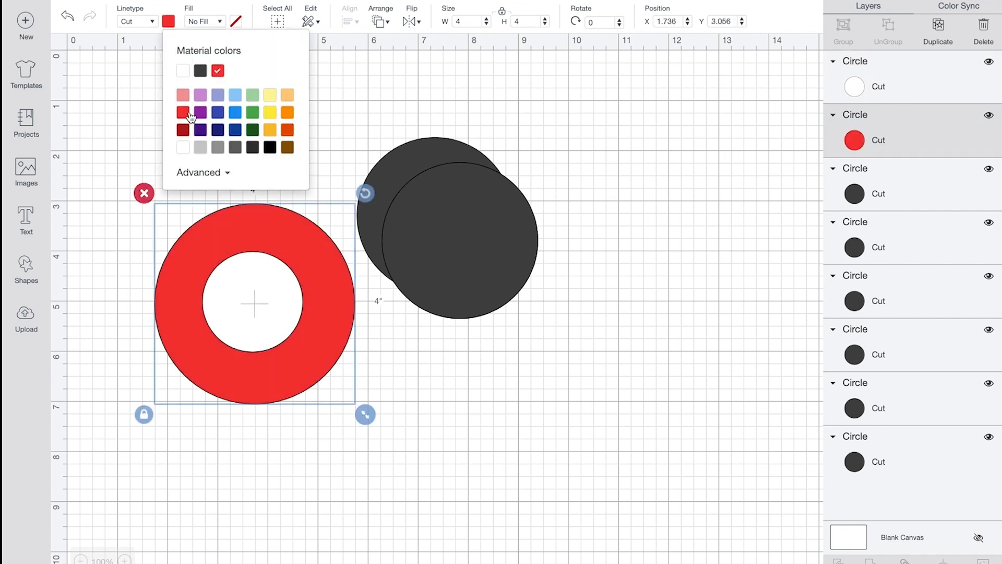
click(414, 112)
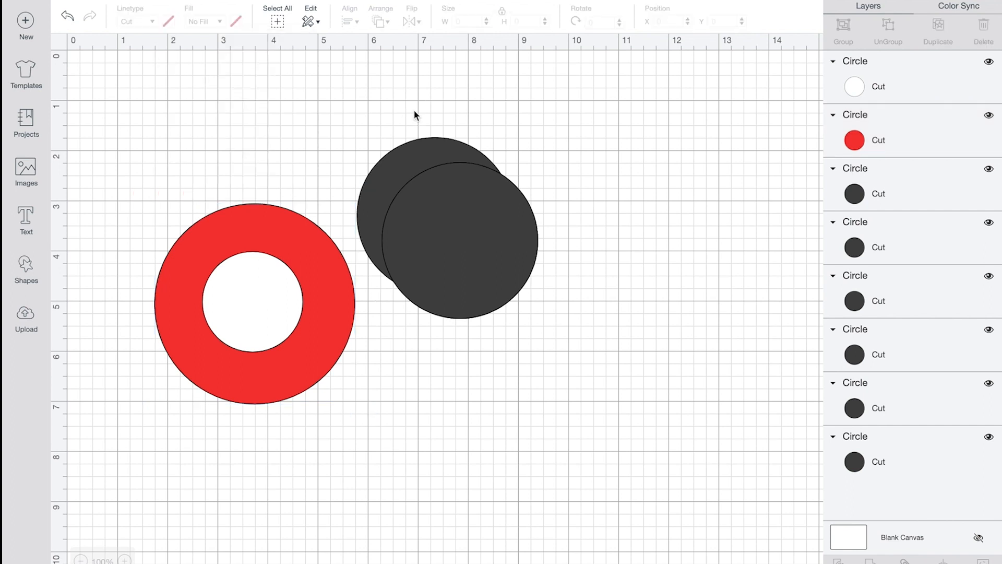
Step: Make the next pasted circle 4.25 inches wide and white, and center it behind the red circle
click(465, 274)
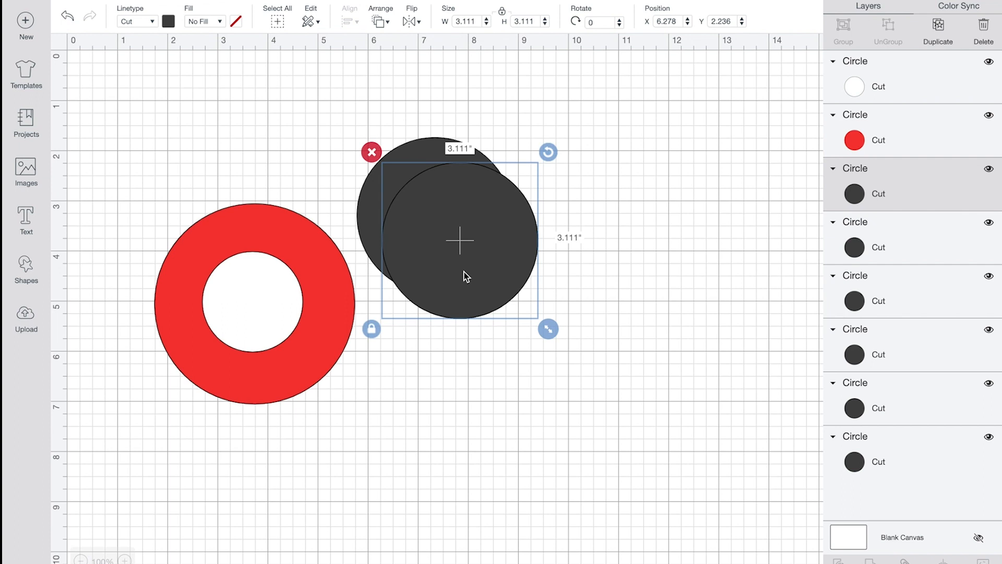
double_click(480, 23)
text(4.25)
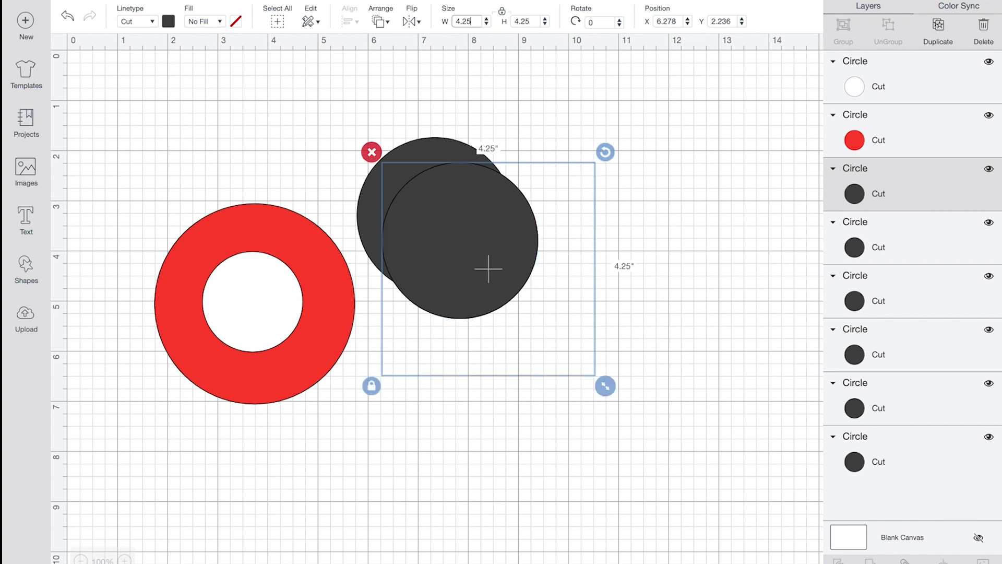
key(Return)
click(168, 21)
click(217, 71)
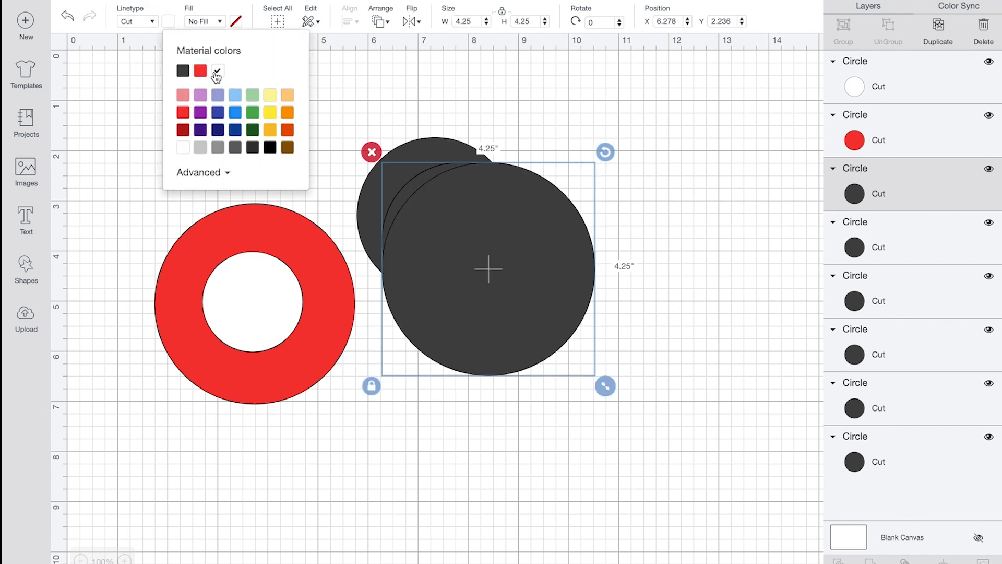
drag(512, 230, 280, 271)
Step: Make the next pasted circle 6.25 inches wide and orange, and center it behind the 4.25-inch white circle
click(412, 248)
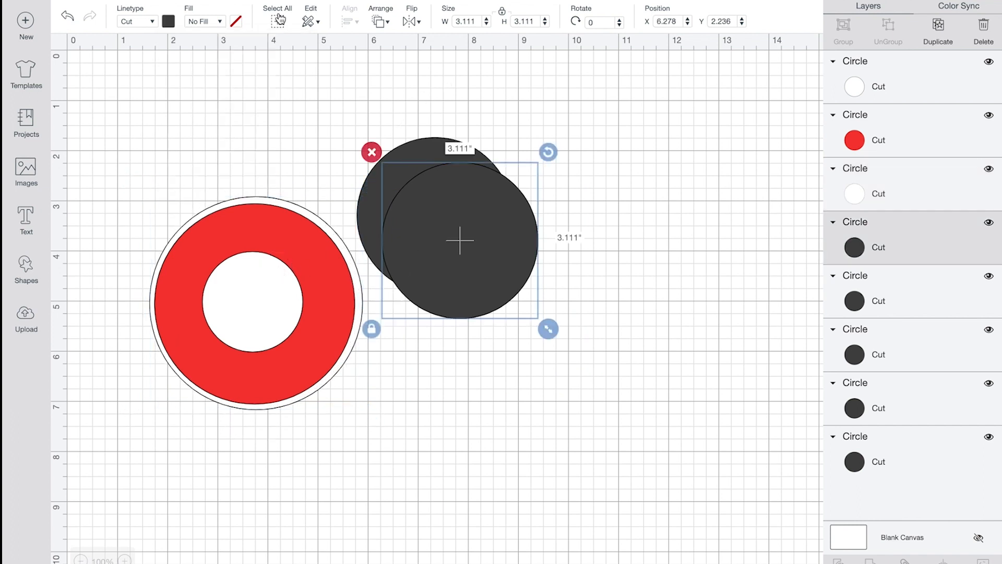
double_click(465, 21)
text(6)
key(Return)
click(168, 21)
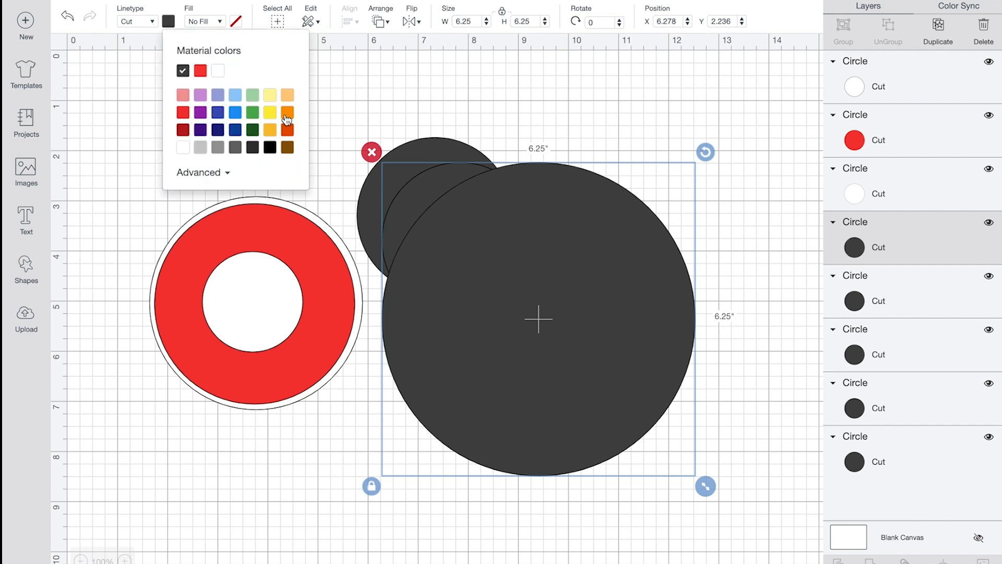
click(264, 94)
drag(537, 332, 254, 312)
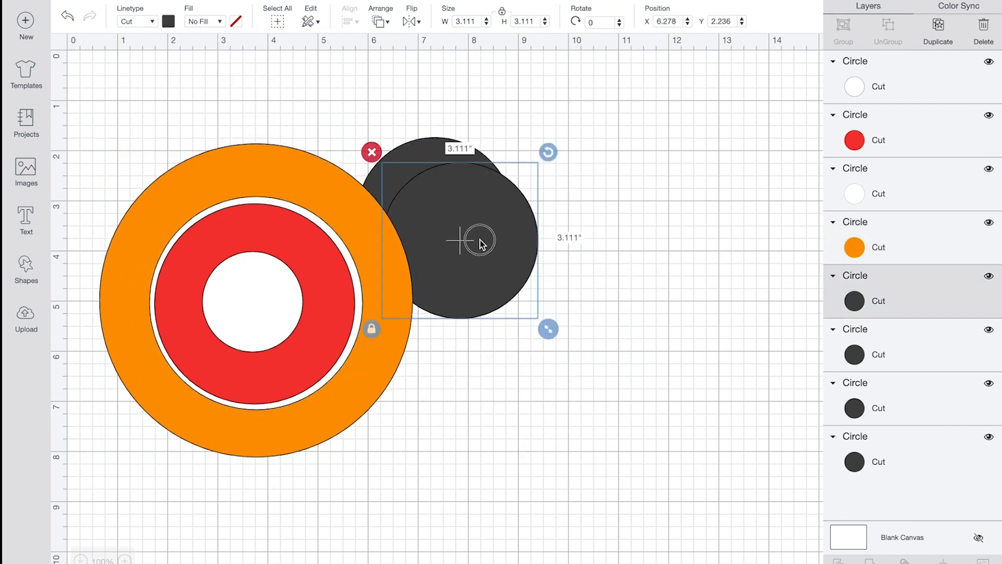
Step: Make the next pasted circle 6.5 inches wide and white, and center it behind the orange circle
drag(481, 239, 557, 184)
click(481, 23)
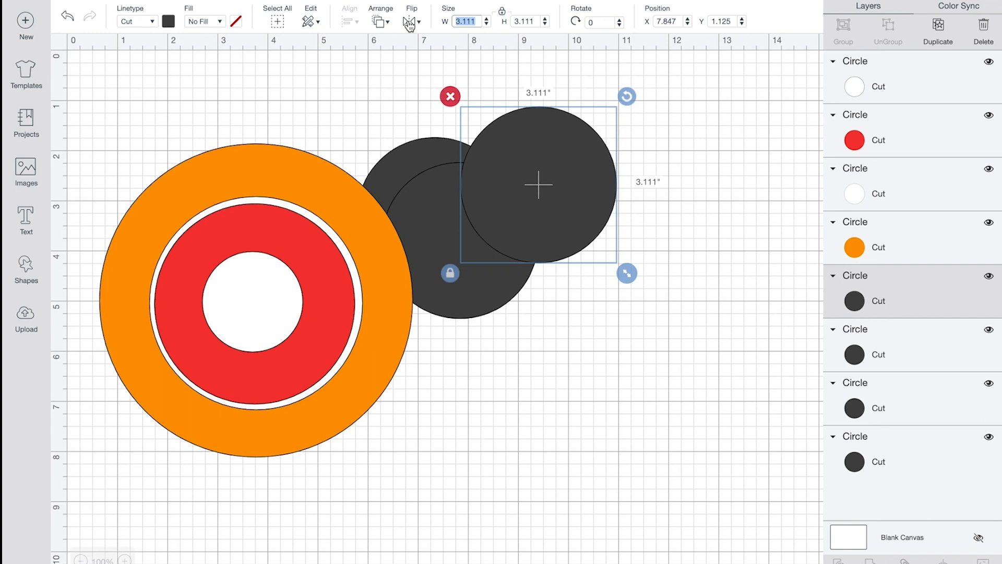
text(6.5)
key(Return)
click(168, 21)
click(218, 70)
drag(639, 241, 274, 272)
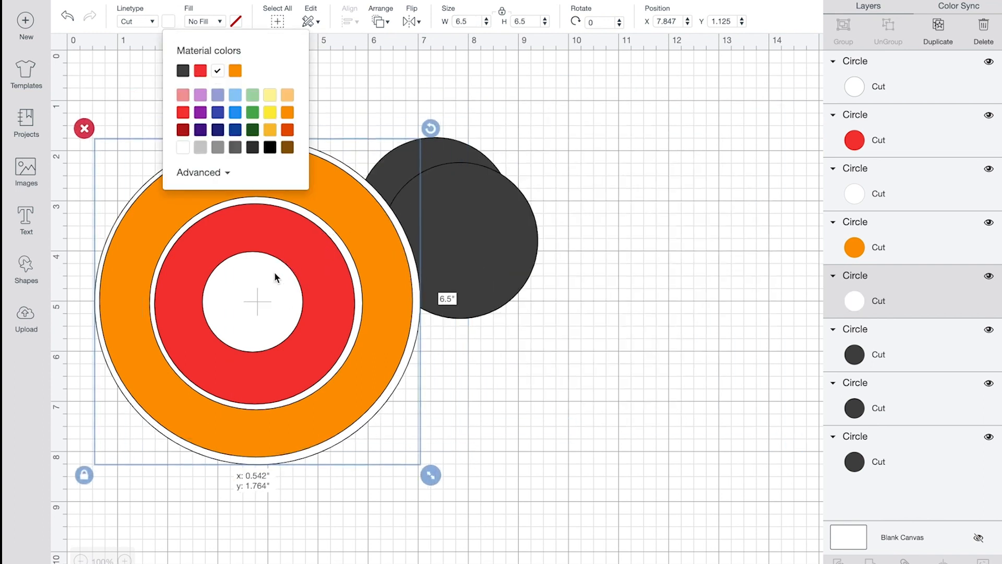
Step: Make the next pasted circle 8.5 inches wide and green, and place it behind the 6.5-inch white circle
click(500, 240)
click(476, 22)
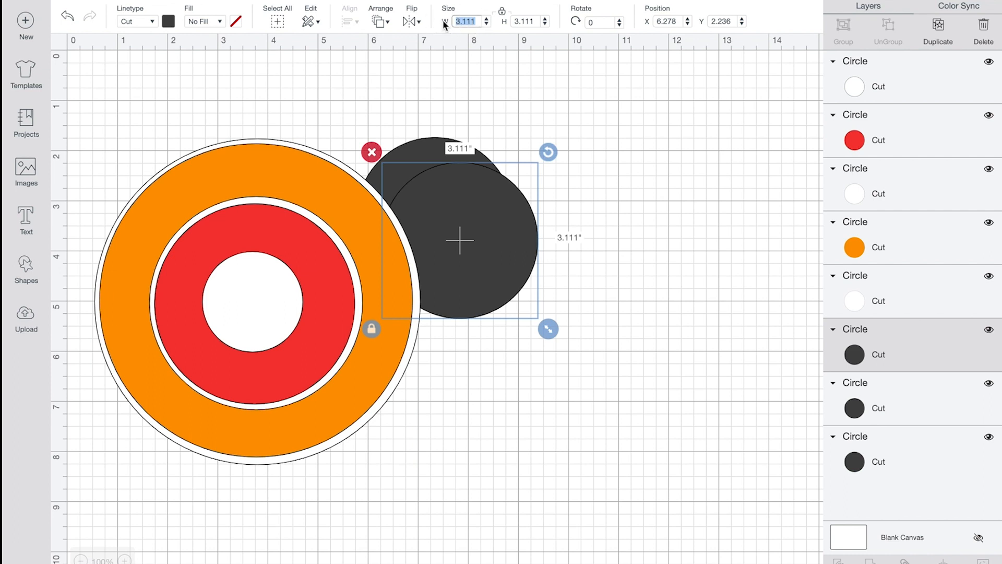
text(8.5)
key(Return)
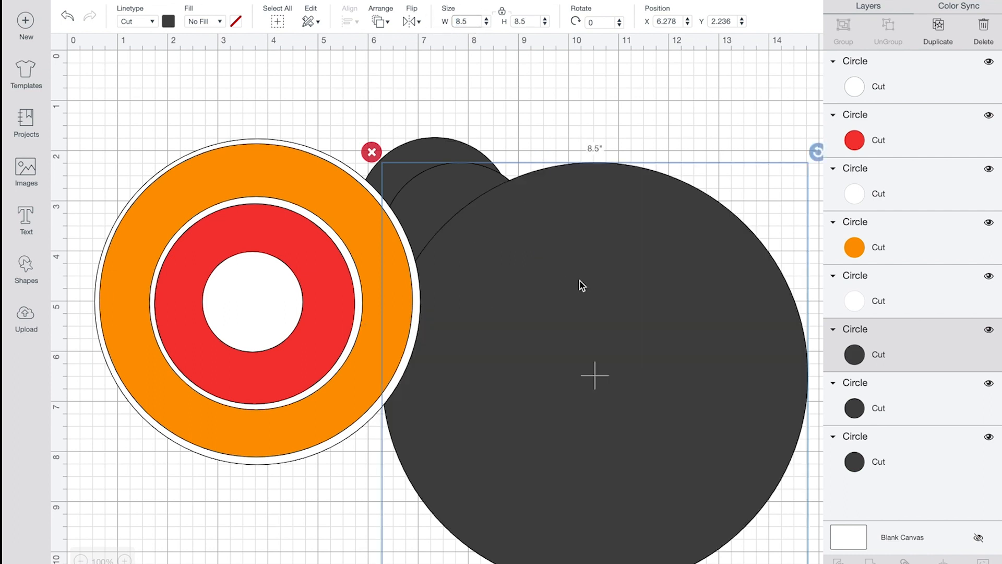
click(168, 21)
click(253, 113)
drag(561, 242, 288, 219)
Step: Make the next black circle 8.75 inches wide and white, and move it partly behind the green circle
drag(502, 216, 600, 206)
click(464, 21)
text(8.)
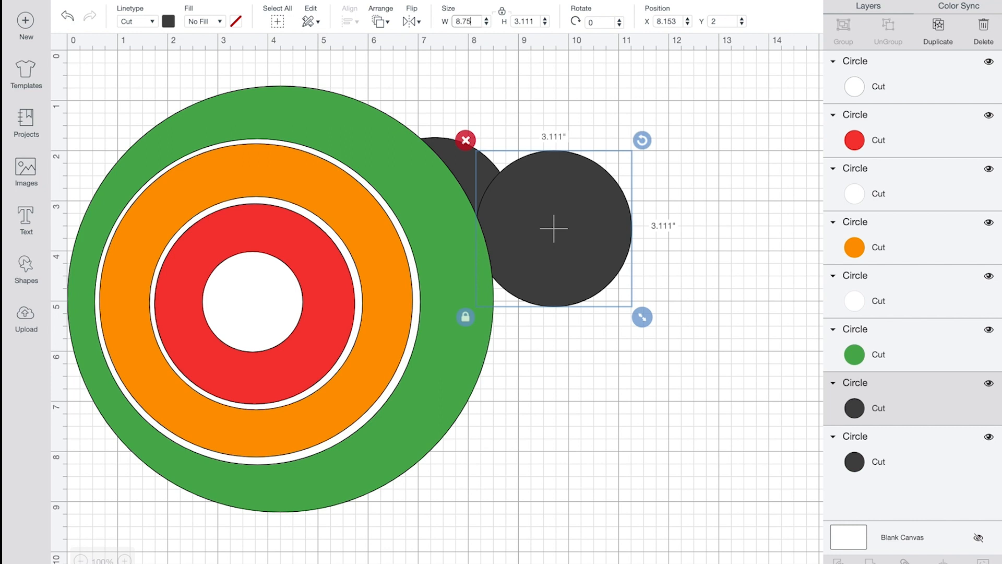
key(Return)
click(168, 21)
click(184, 148)
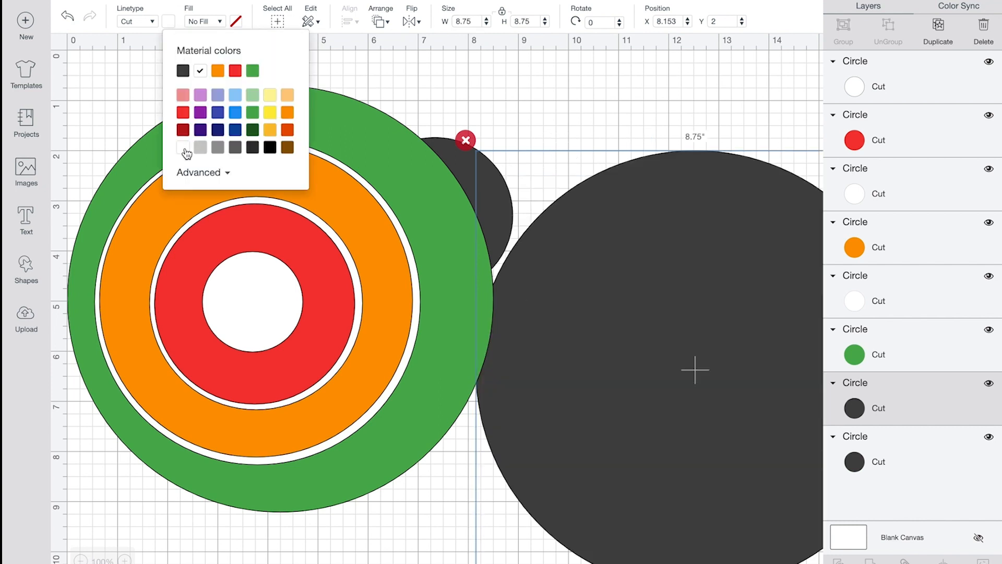
click(471, 168)
click(503, 188)
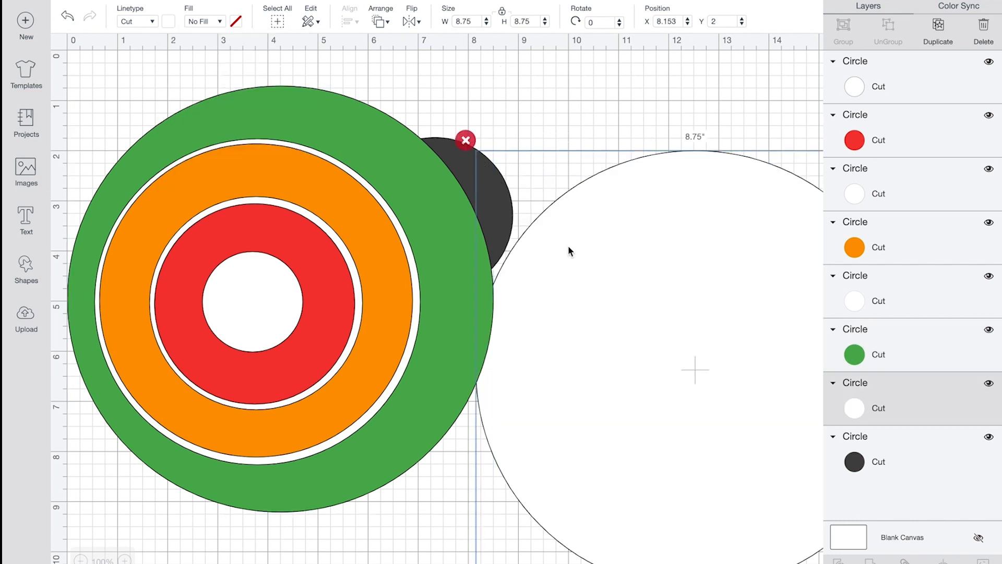
drag(568, 249, 411, 343)
Step: Move the last black circle out from behind the rings and make it 10.75 inches wide and blue
click(470, 224)
drag(499, 219, 606, 180)
click(464, 21)
text(1)
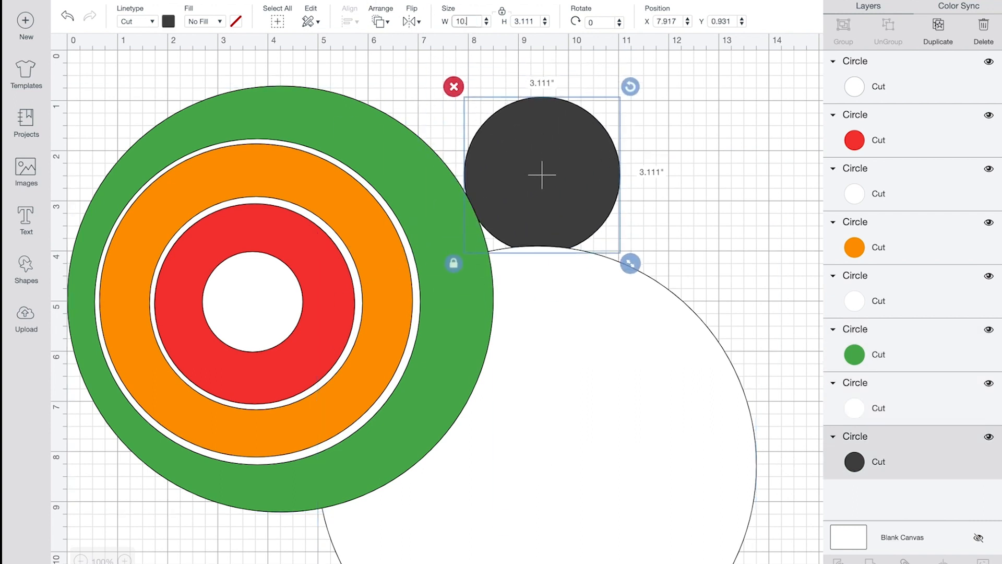
text(0.75)
key(Return)
click(168, 21)
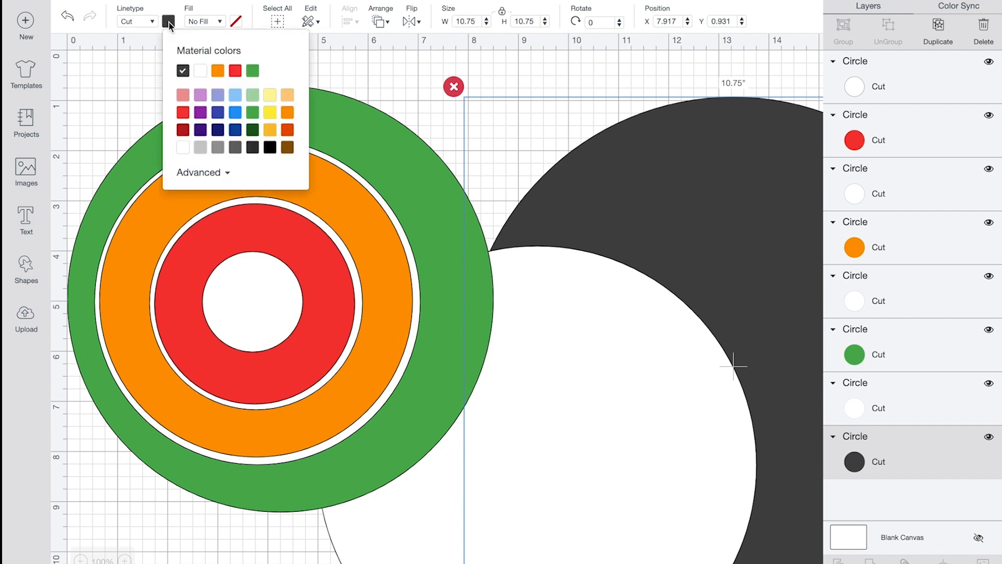
click(235, 112)
click(209, 121)
Step: Center all the circles on one another horizontally and vertically, and move the finished rings to the canvas's upper-left corner
drag(110, 59, 680, 455)
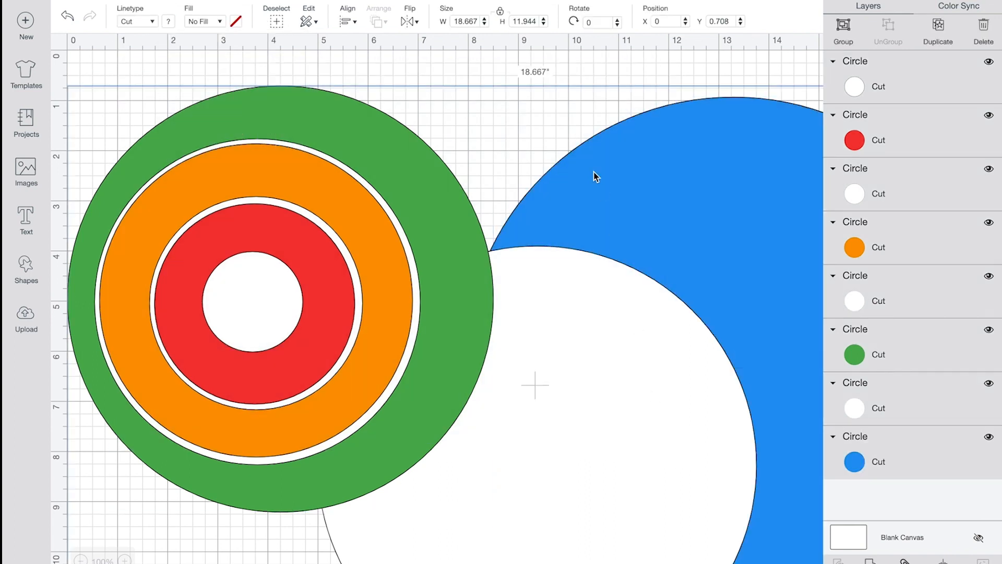
click(354, 23)
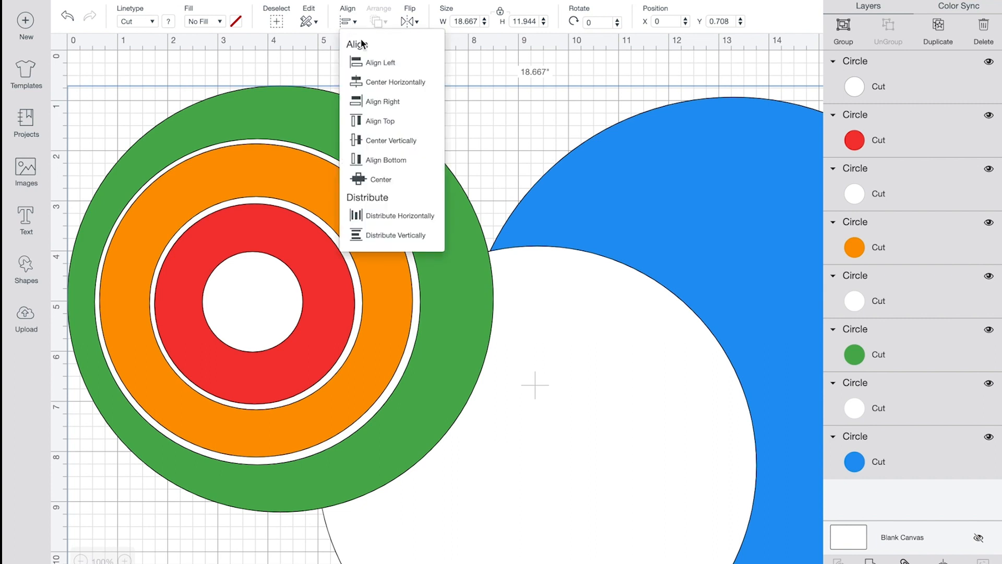
click(384, 83)
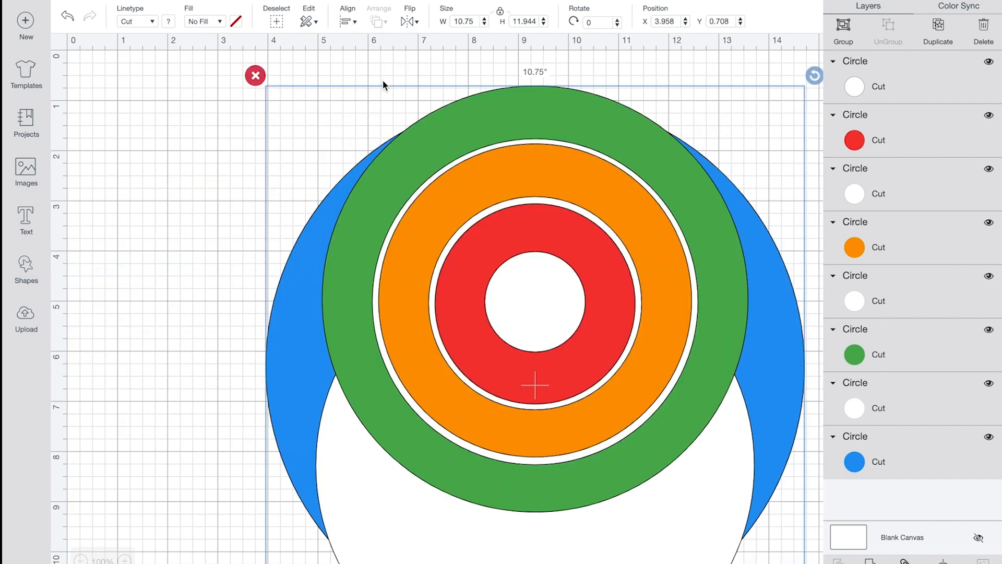
click(350, 23)
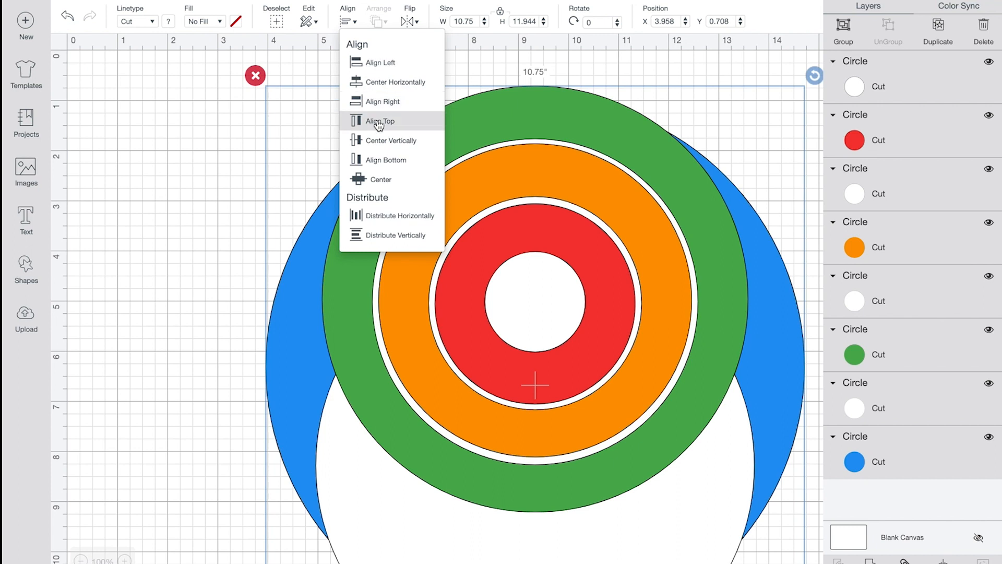
click(381, 141)
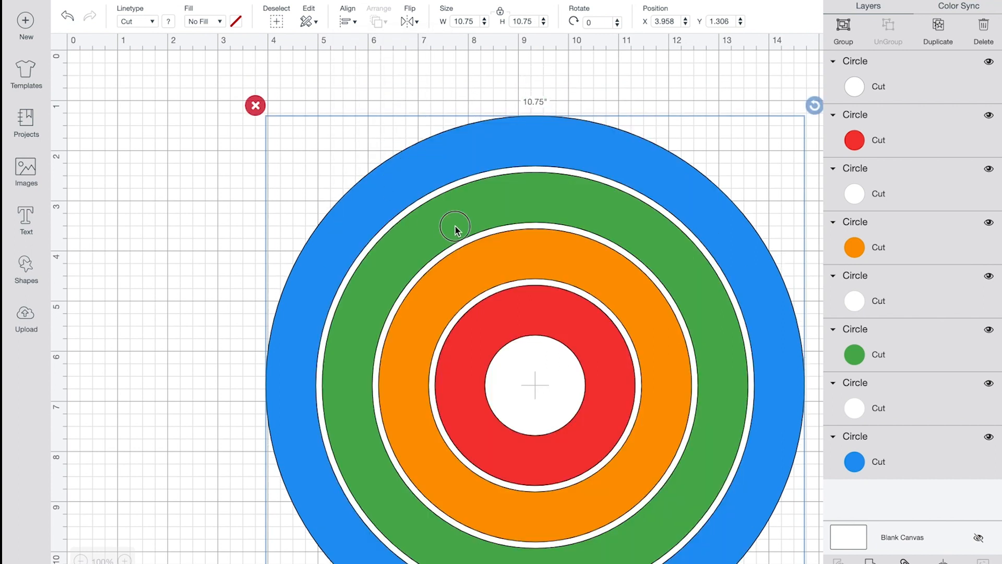
drag(456, 228, 323, 181)
click(716, 277)
scroll(716, 277, right, 10)
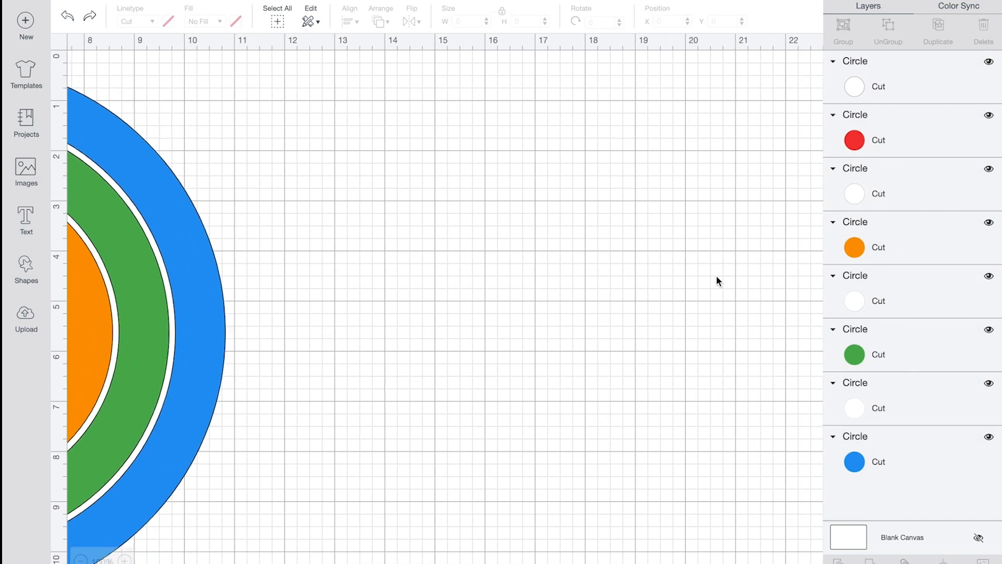
scroll(721, 274, left, 10)
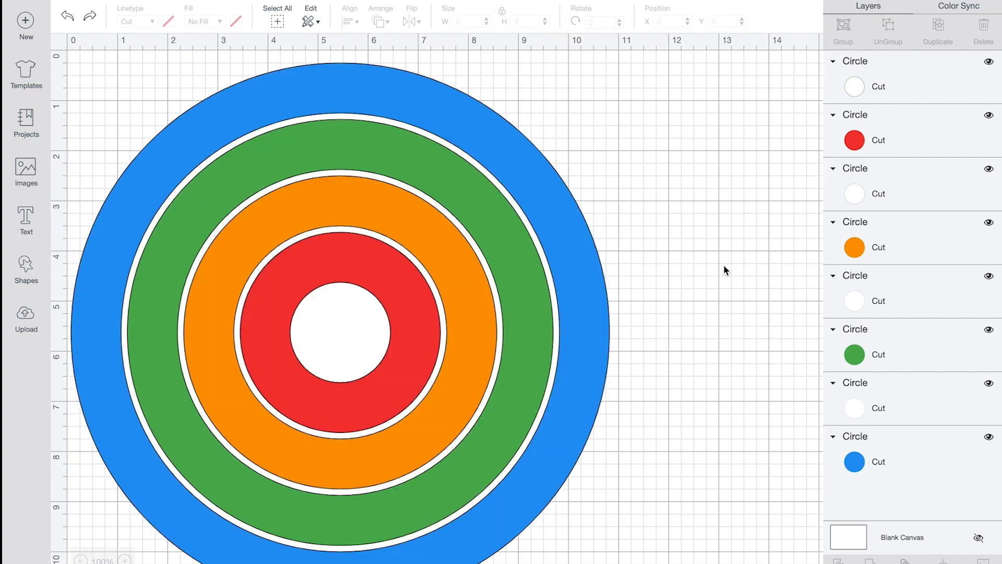
Step: Add the text "Be Kind" and set it in the Funkydori system font
click(27, 222)
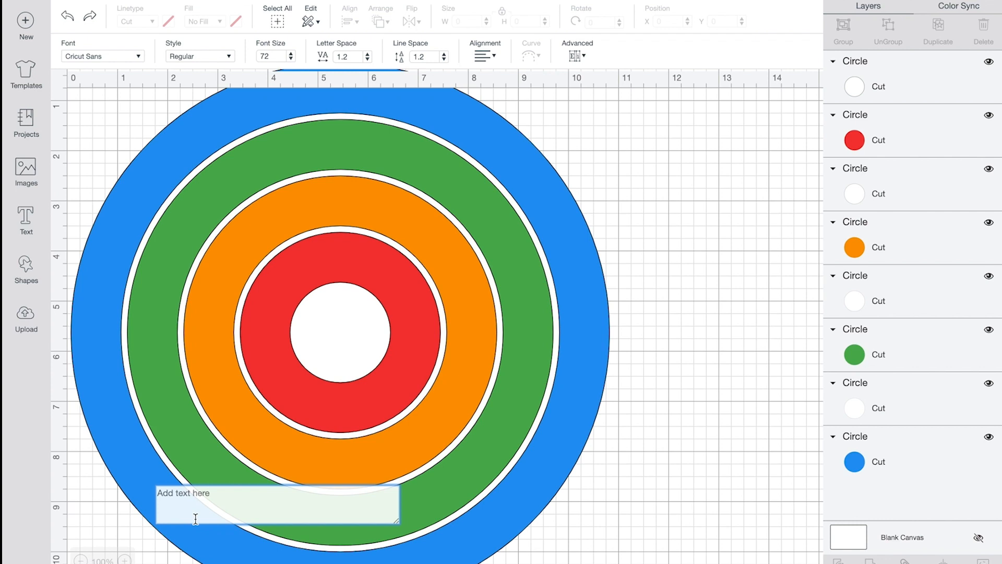
text(Be Kind)
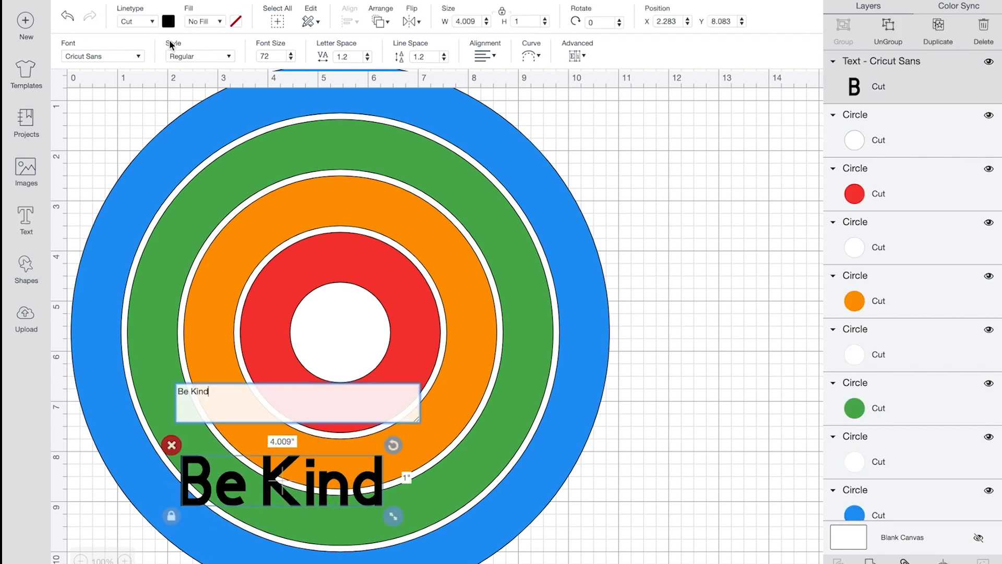
click(139, 57)
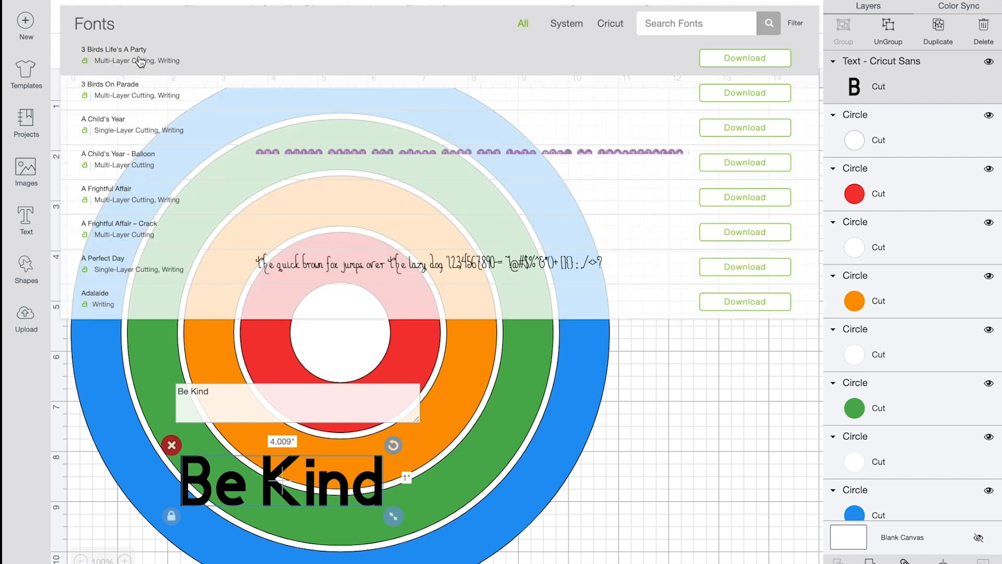
click(563, 29)
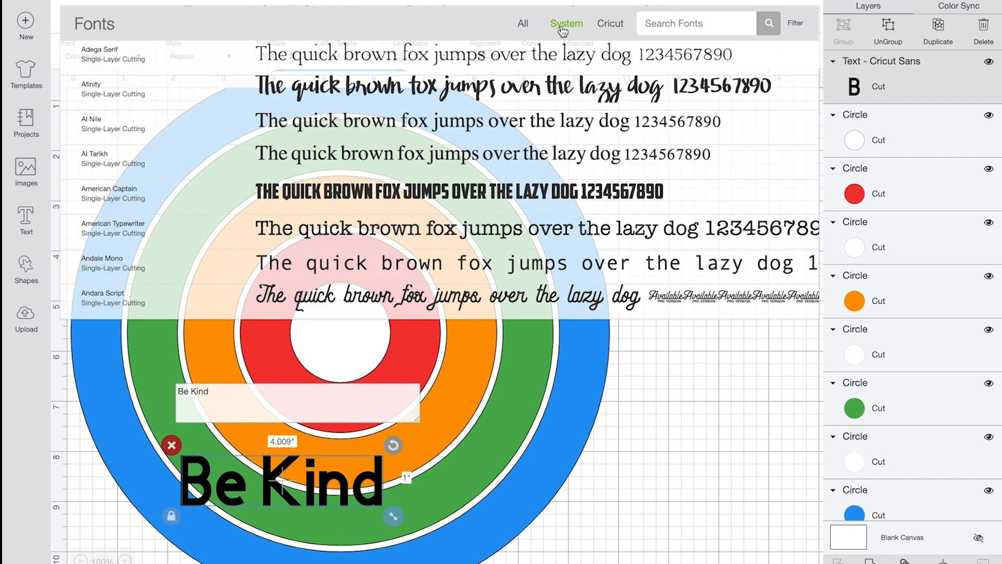
click(694, 19)
text(funk)
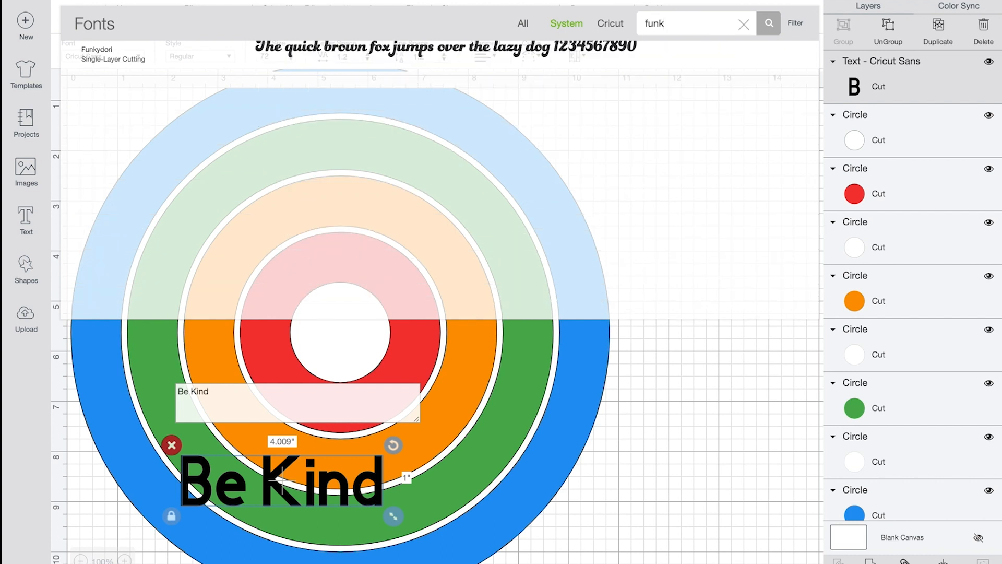
click(213, 63)
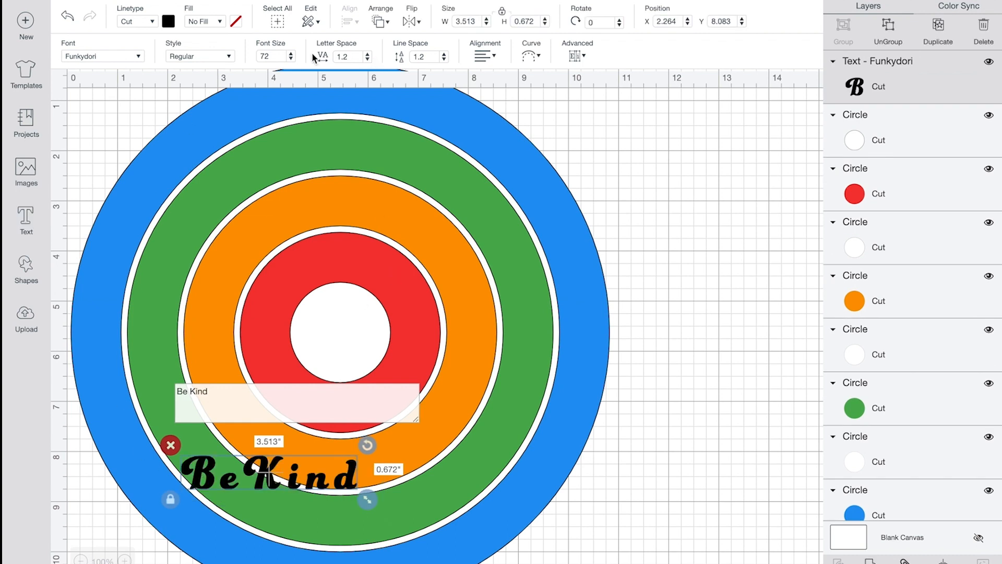
Step: Reduce the letter spacing of the "Be Kind" text to 0
click(367, 60)
click(367, 59)
click(368, 60)
click(367, 60)
click(367, 60)
click(368, 59)
click(367, 59)
click(367, 59)
click(368, 59)
click(367, 59)
click(368, 60)
click(367, 59)
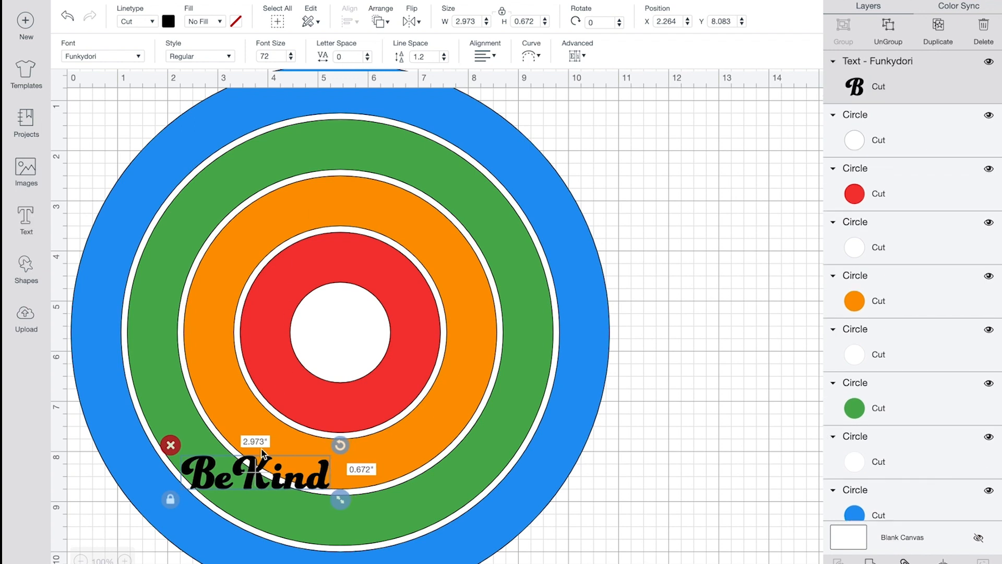
Step: Enlarge the "Be Kind" text to about 9.14 inches wide and place it across the middle of the rings
drag(340, 499, 585, 555)
drag(509, 531, 445, 334)
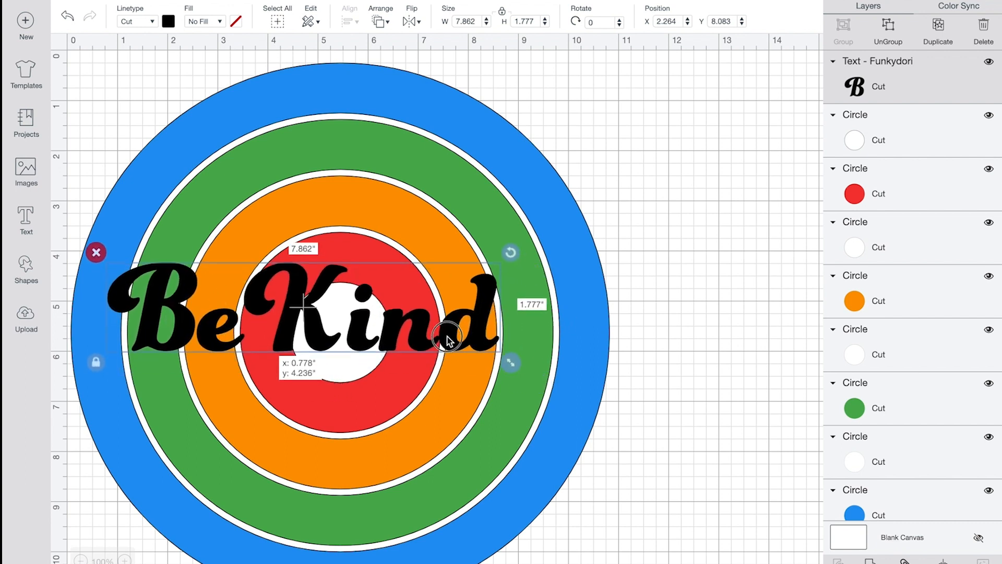
drag(510, 362, 578, 410)
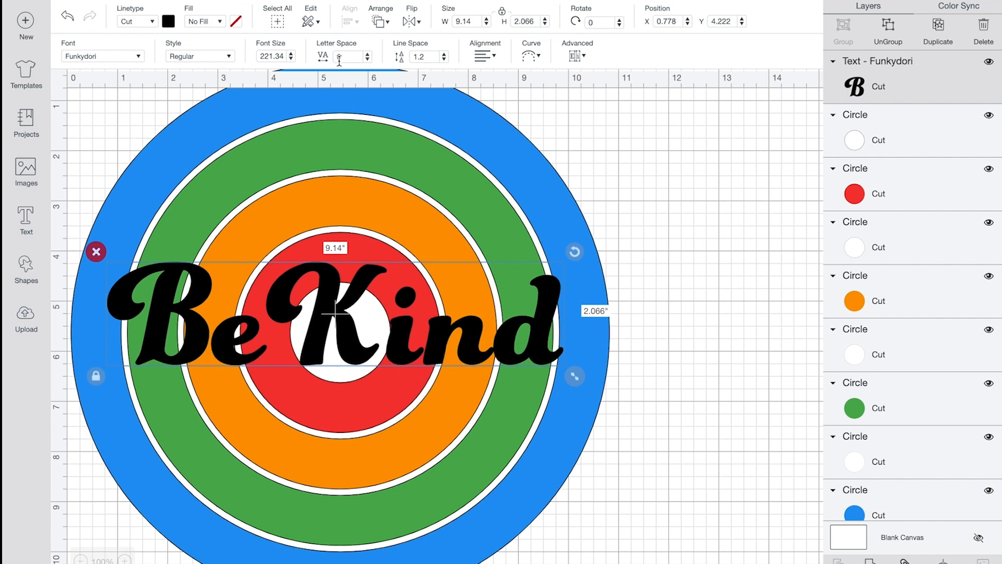
Step: Tighten the text's letter spacing to -0.3, shift it slightly, and enlarge it to about 9.13 inches wide
click(367, 60)
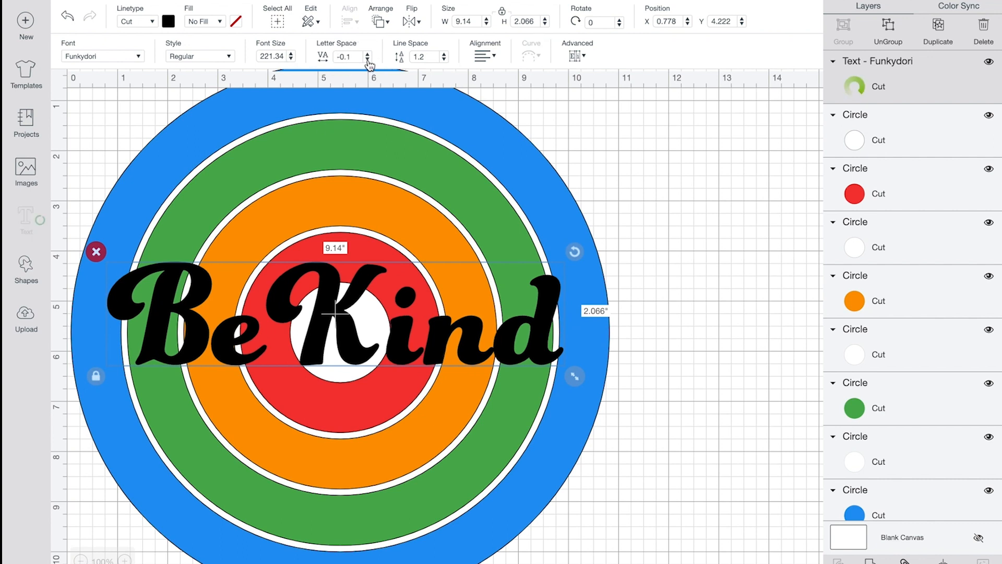
click(368, 60)
click(368, 59)
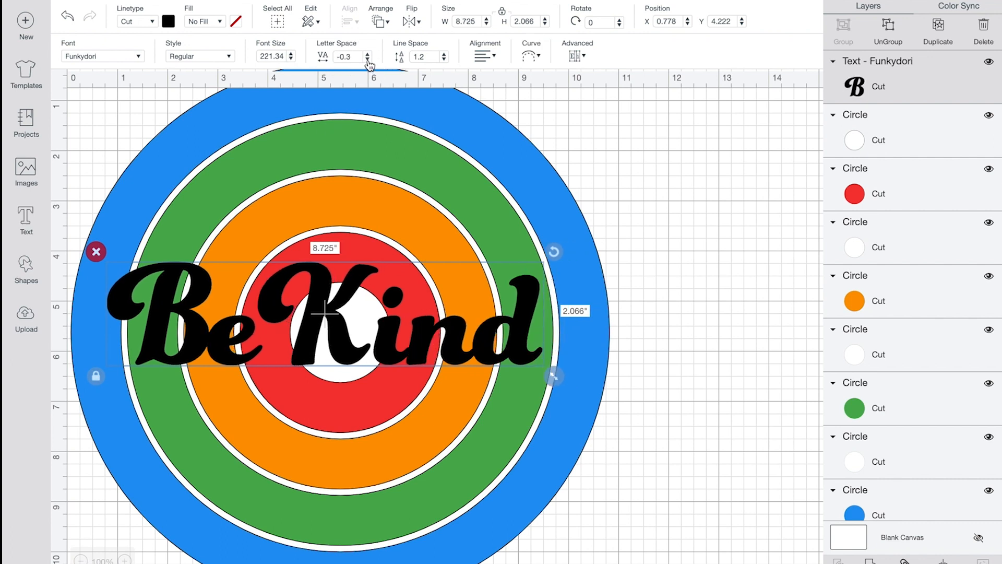
mouse_move(455, 345)
mouse_down()
mouse_move(466, 351)
mouse_move(461, 342)
mouse_up()
mouse_move(561, 377)
mouse_down()
mouse_move(581, 381)
mouse_move(545, 352)
mouse_move(551, 366)
mouse_up()
Step: Center the "Be Kind" text and all the circles on one another horizontally and vertically
drag(96, 110, 473, 432)
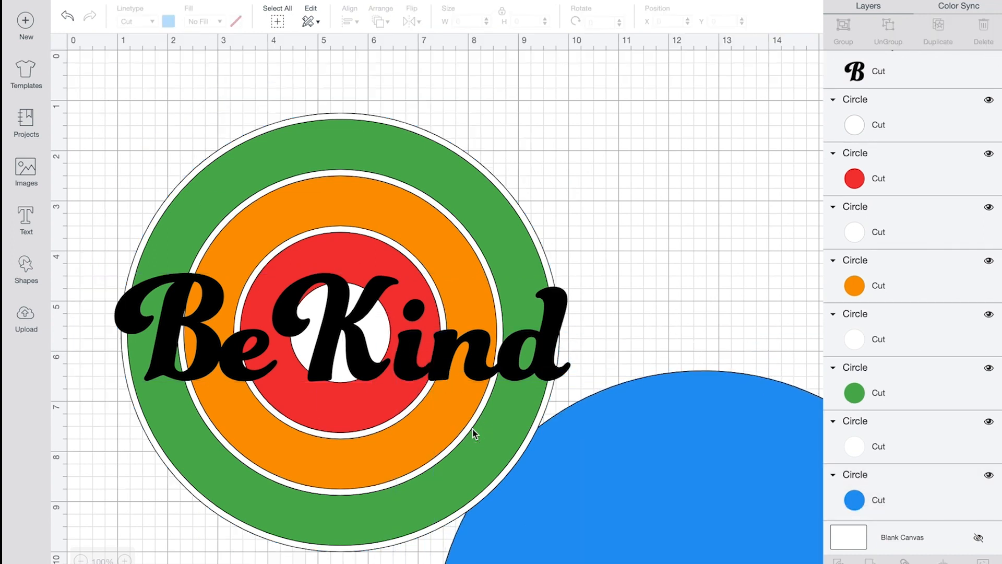
key(ctrl+z)
drag(697, 536, 89, 117)
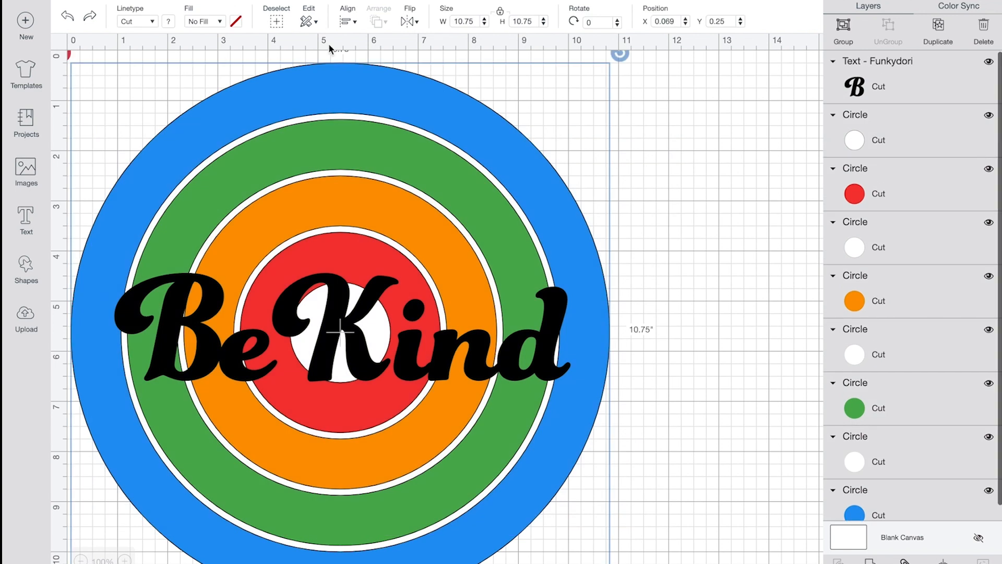
click(353, 24)
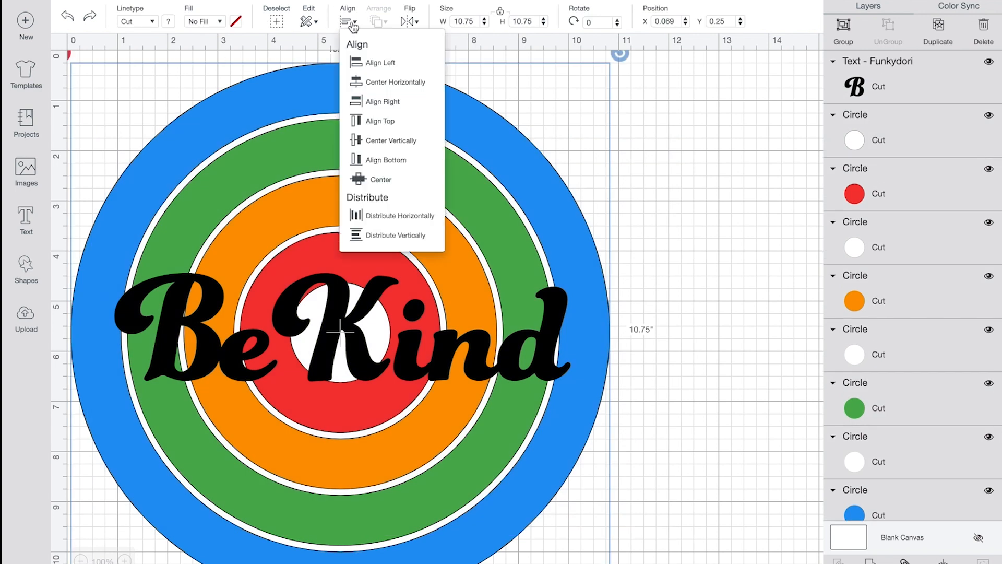
click(385, 83)
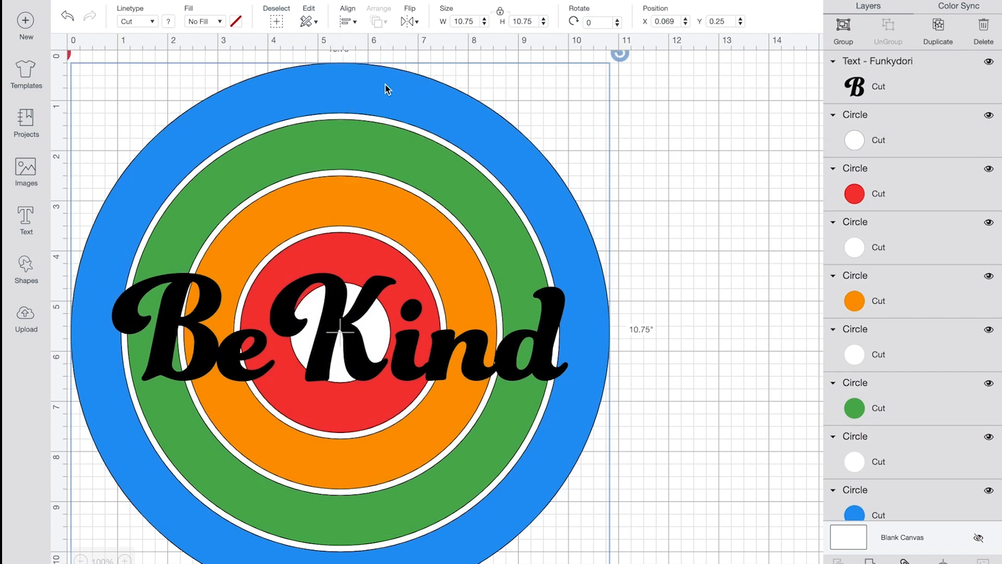
click(354, 22)
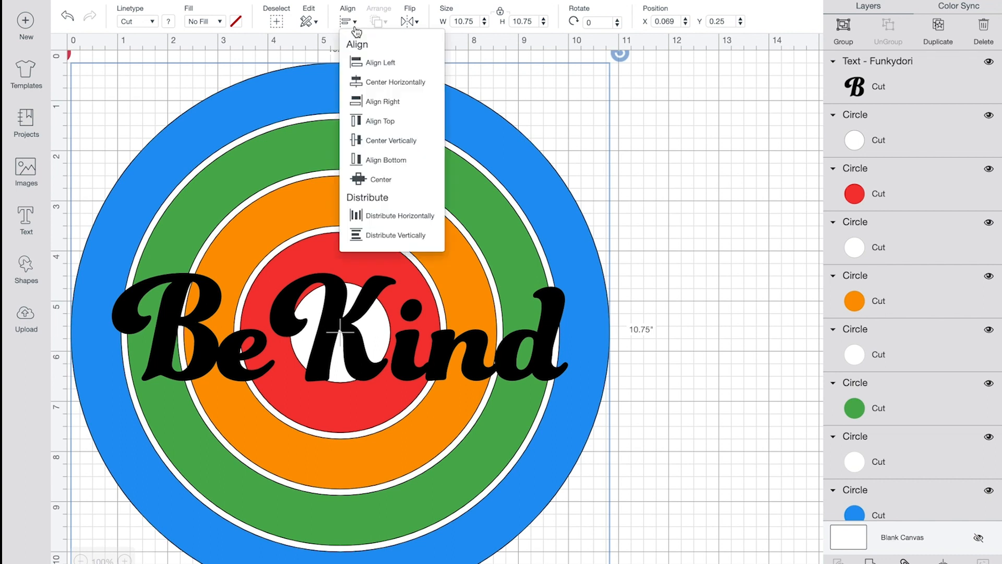
click(367, 137)
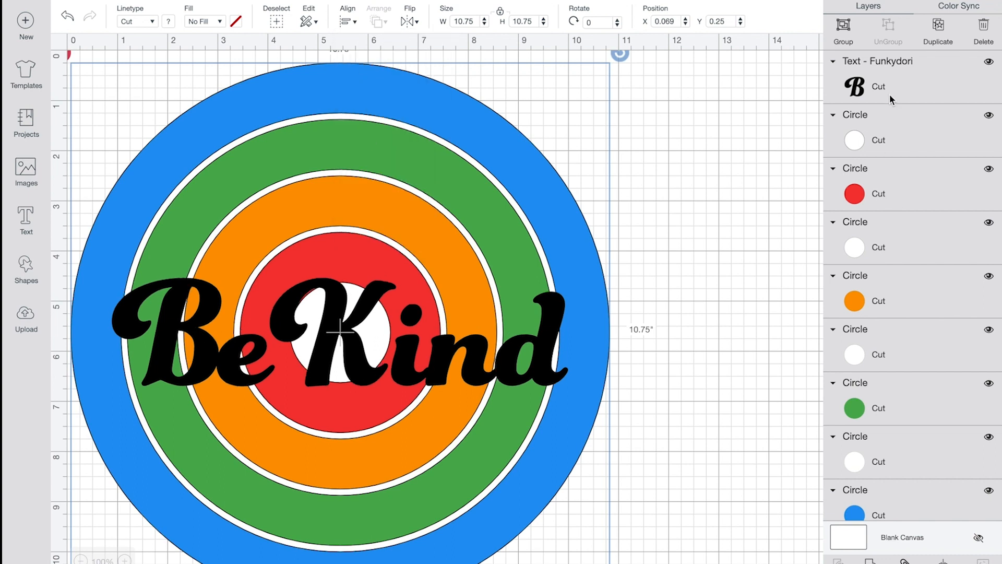
Step: Duplicate the "Be Kind" text layer and hide the copy
click(903, 79)
click(930, 38)
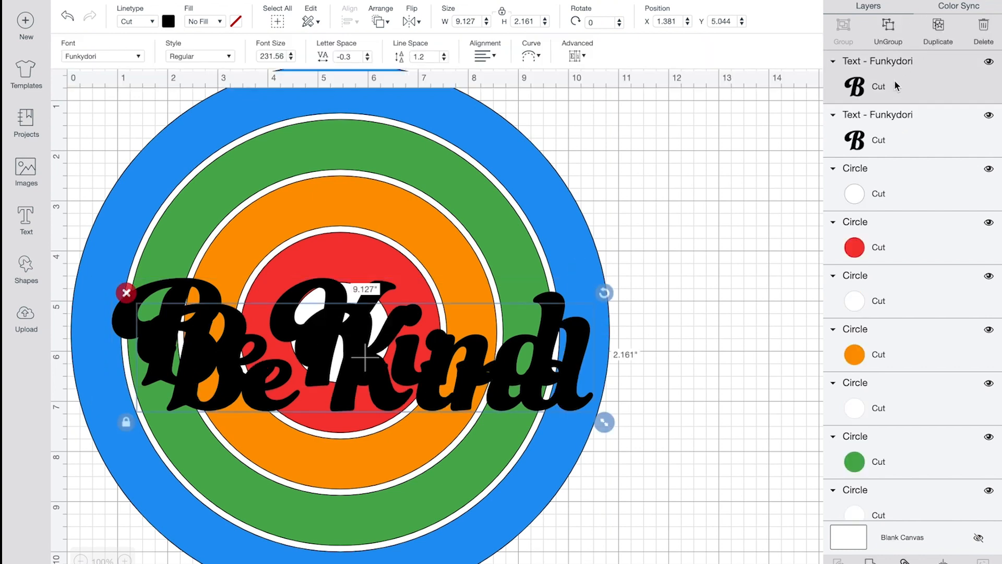
click(989, 63)
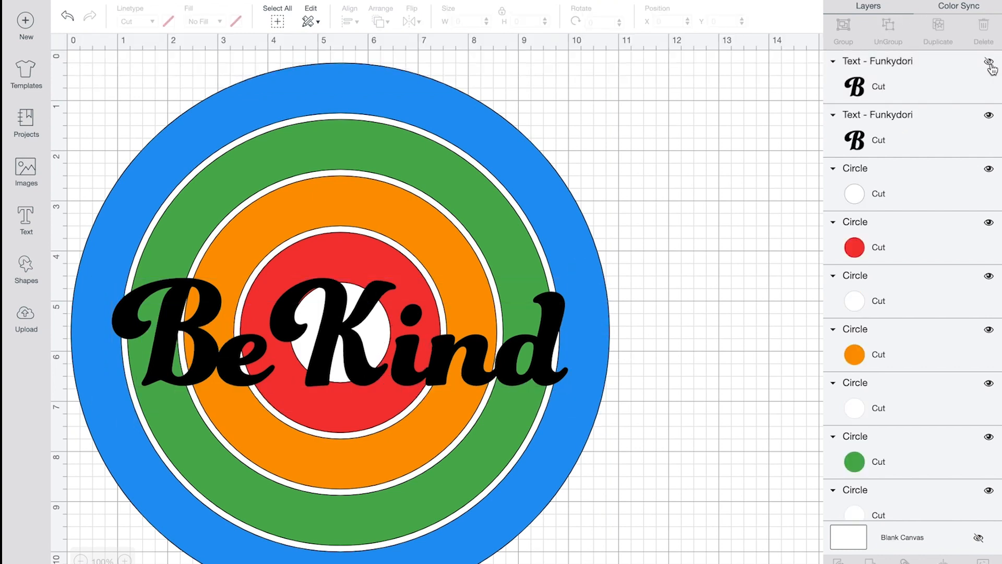
click(340, 327)
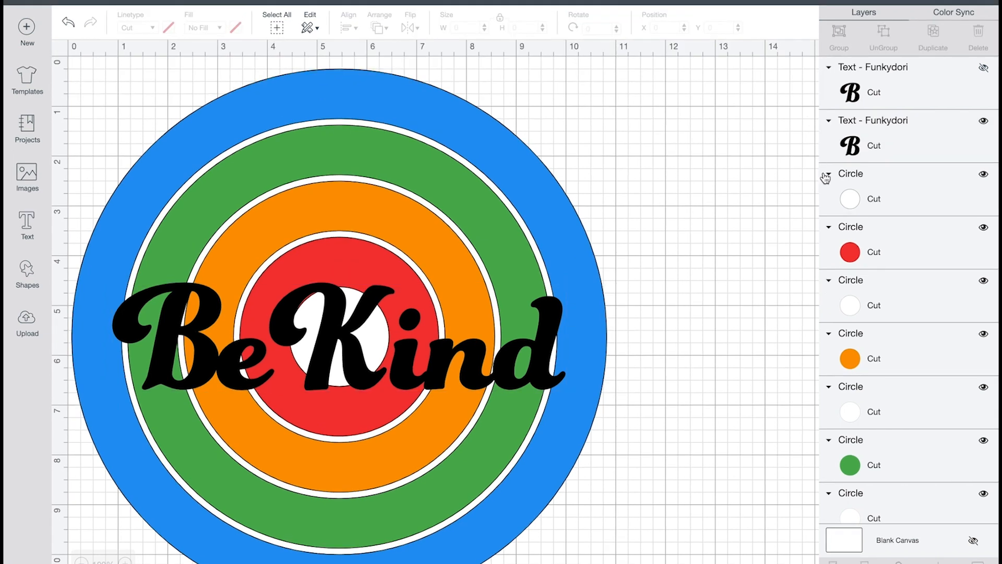
Step: Hide all eight circle layers, leaving only the original "Be Kind" text shown
click(986, 177)
click(986, 228)
click(986, 281)
click(985, 336)
click(984, 389)
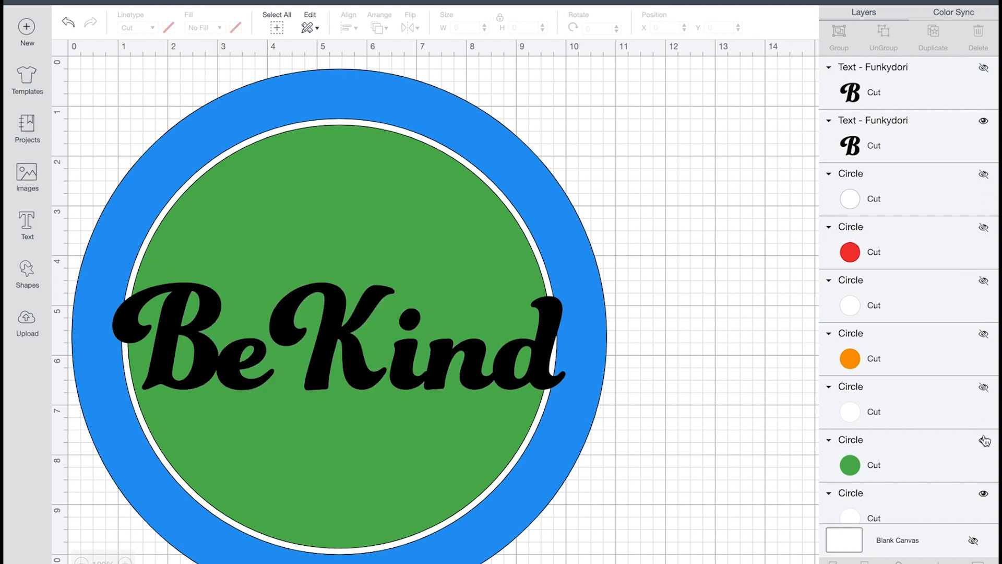
click(985, 442)
click(985, 495)
scroll(958, 493, down, 2)
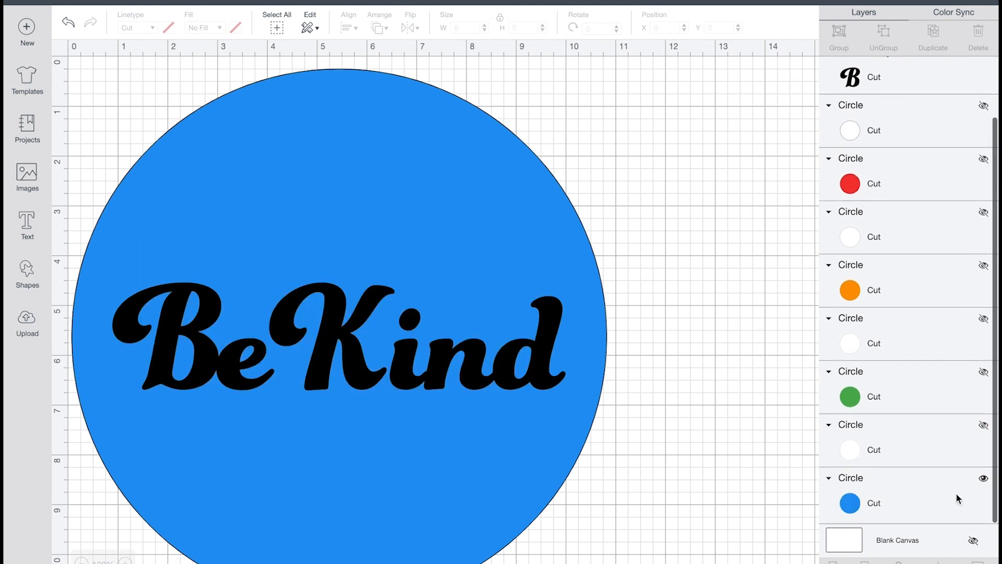
click(984, 479)
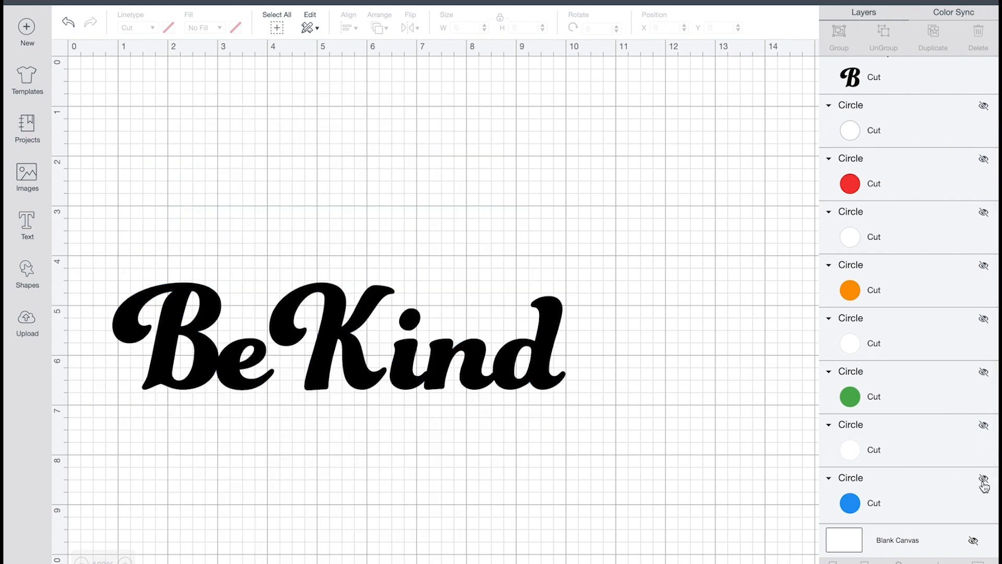
Step: Move the visible "Be Kind" text higher on the canvas and make several duplicates of it
scroll(924, 198, up, 3)
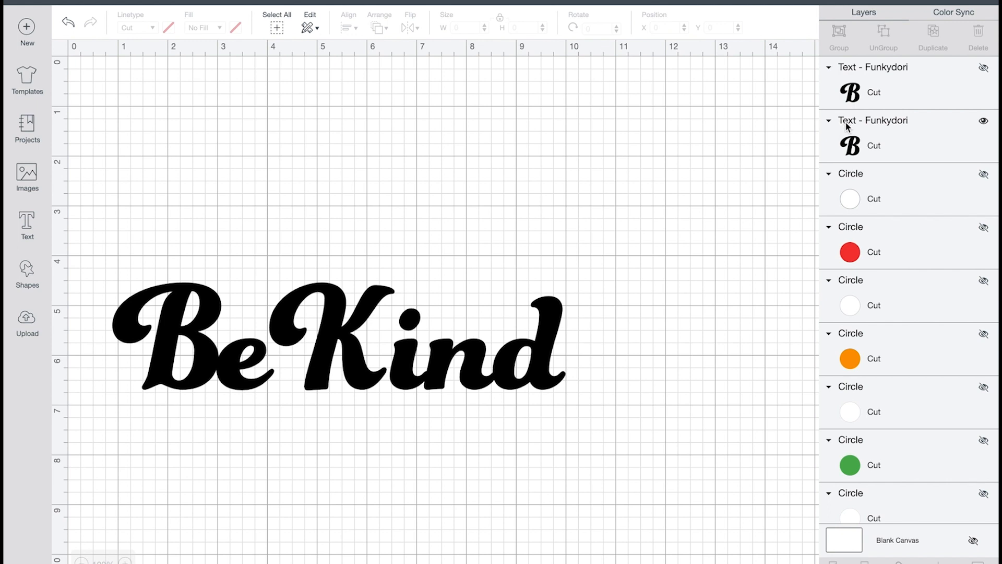
click(443, 355)
drag(443, 355, 480, 212)
key(ctrl+d)
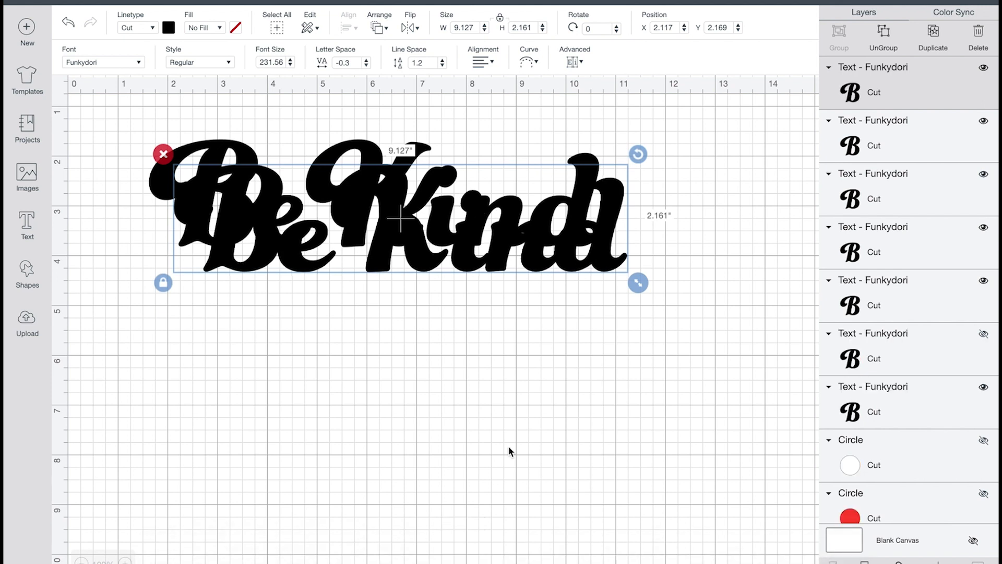
Step: Stack the "Be Kind" copies over the original with slight offsets in different directions, adding extra copies to thicken the lettering
drag(424, 251, 438, 367)
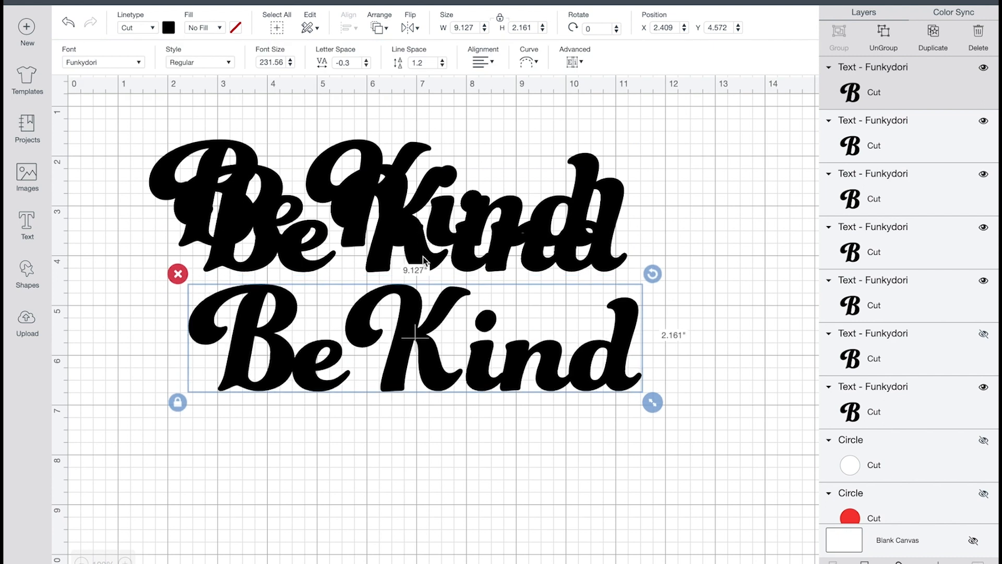
drag(415, 244, 369, 224)
click(287, 174)
drag(287, 174, 255, 163)
drag(273, 376, 251, 187)
drag(269, 399, 197, 150)
drag(231, 403, 211, 215)
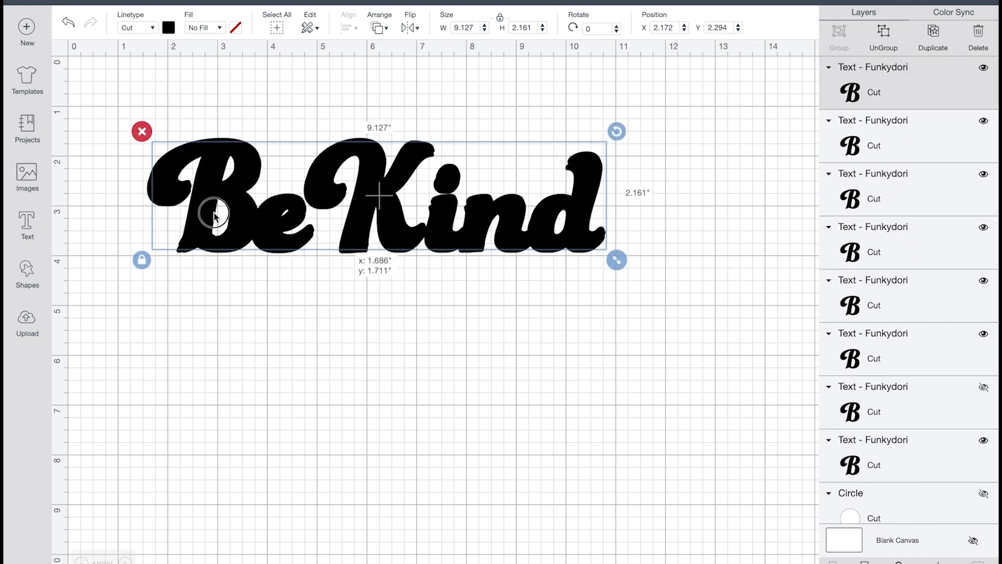
drag(213, 212, 212, 213)
key(super+v)
drag(608, 262, 580, 236)
click(606, 365)
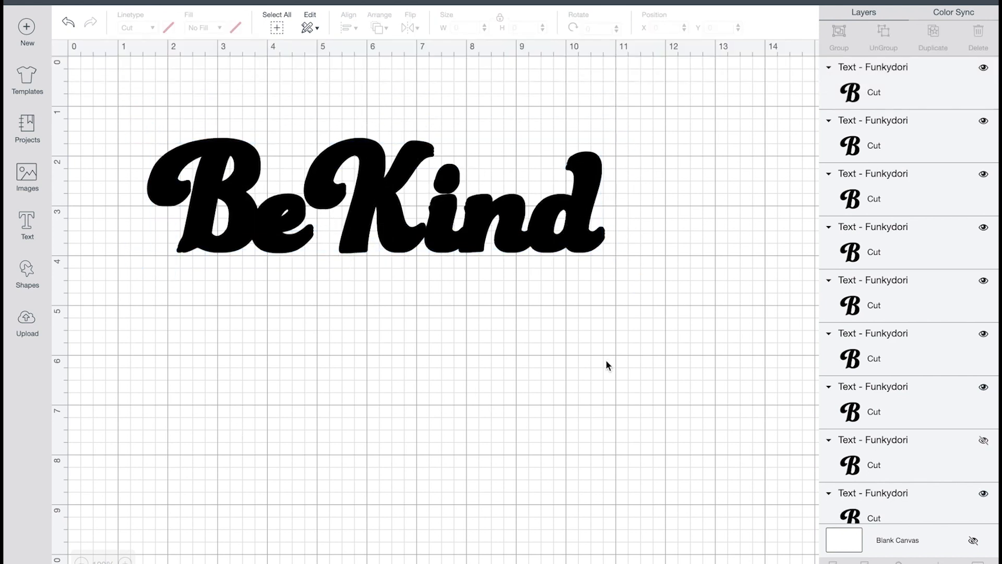
Step: Show the spare "Be Kind" text below the stack and recolor all the stacked copies light purple
drag(445, 240, 349, 407)
click(414, 392)
click(173, 26)
drag(127, 116, 629, 265)
click(168, 28)
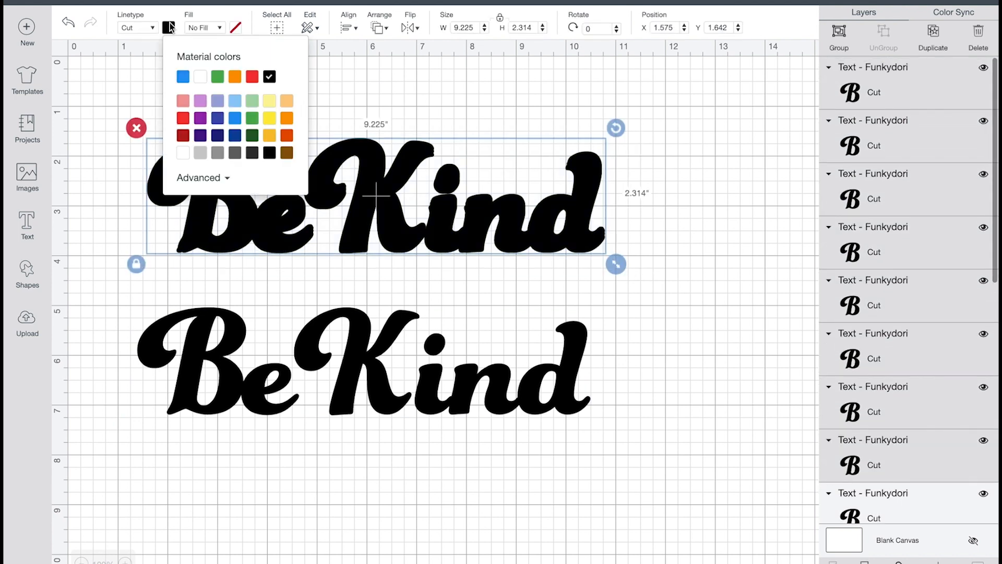
click(200, 101)
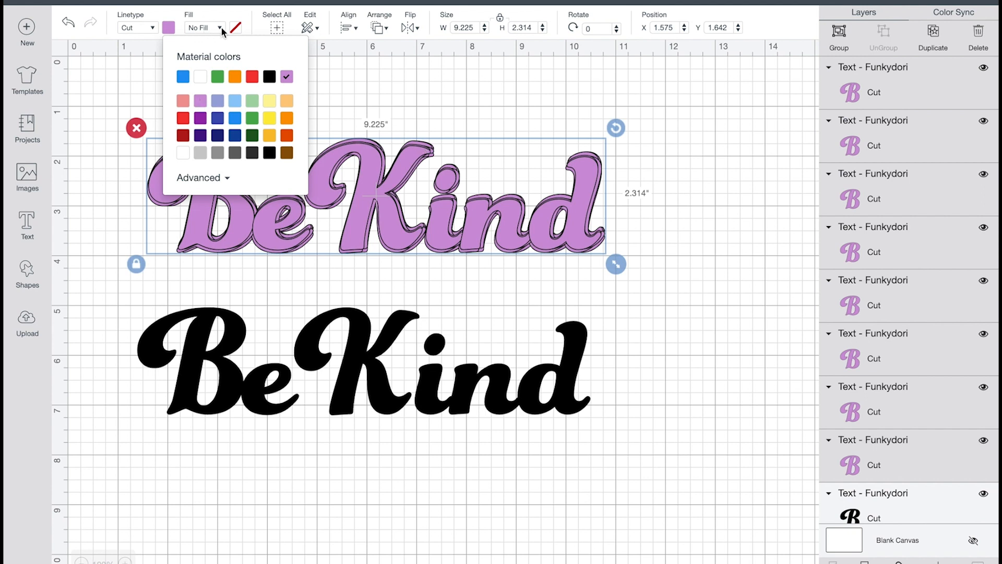
click(484, 93)
Step: Send the black "Be Kind" text to the front and lay it over the purple stack to check the outline
click(357, 368)
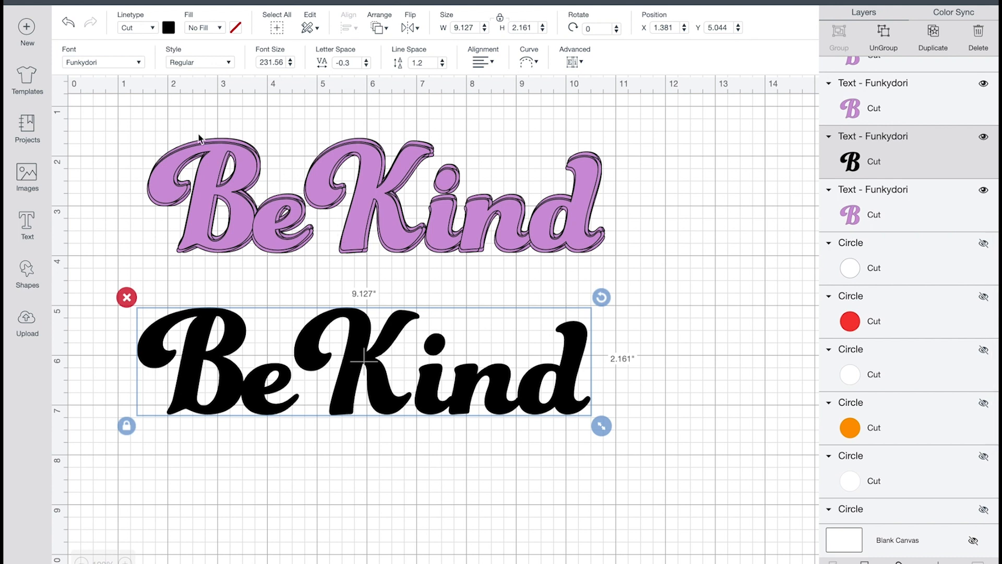
click(165, 135)
drag(127, 114, 634, 277)
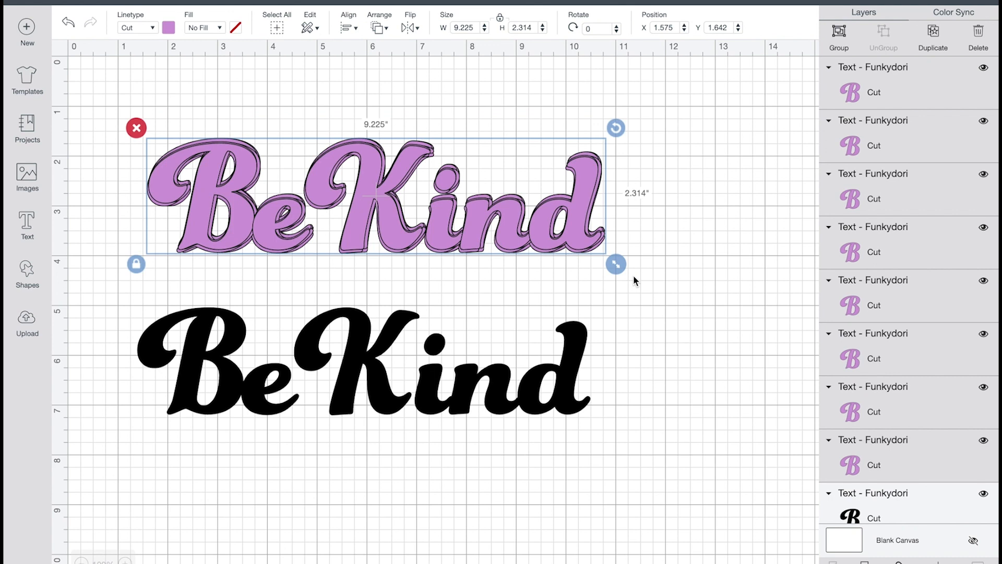
click(415, 287)
drag(348, 364, 372, 363)
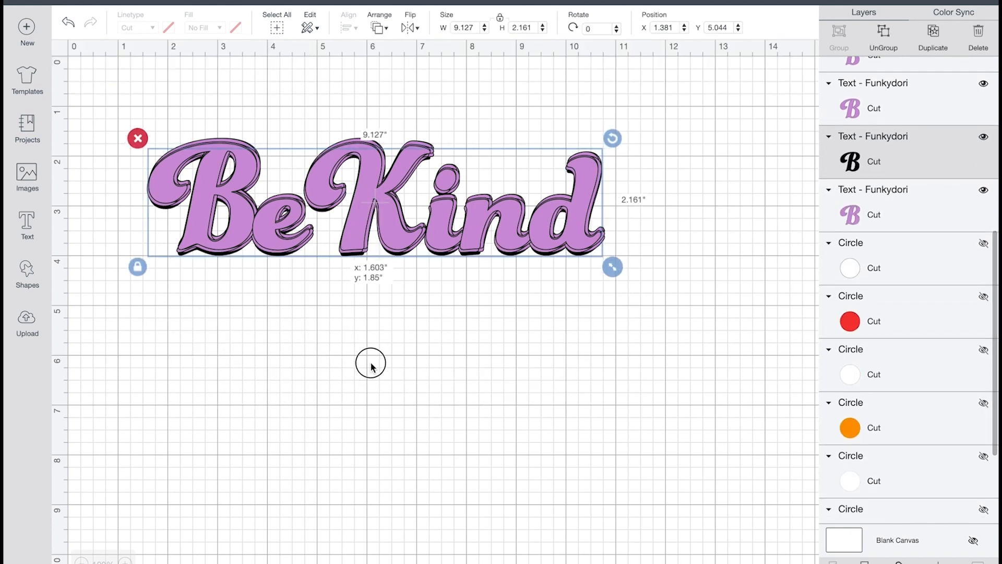
right_click(889, 146)
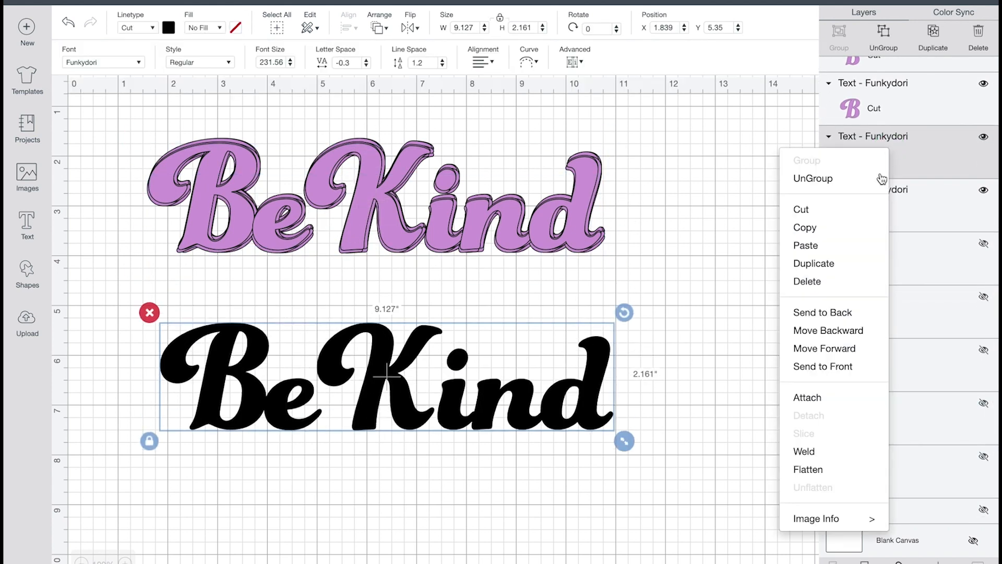
click(835, 366)
drag(392, 372, 368, 173)
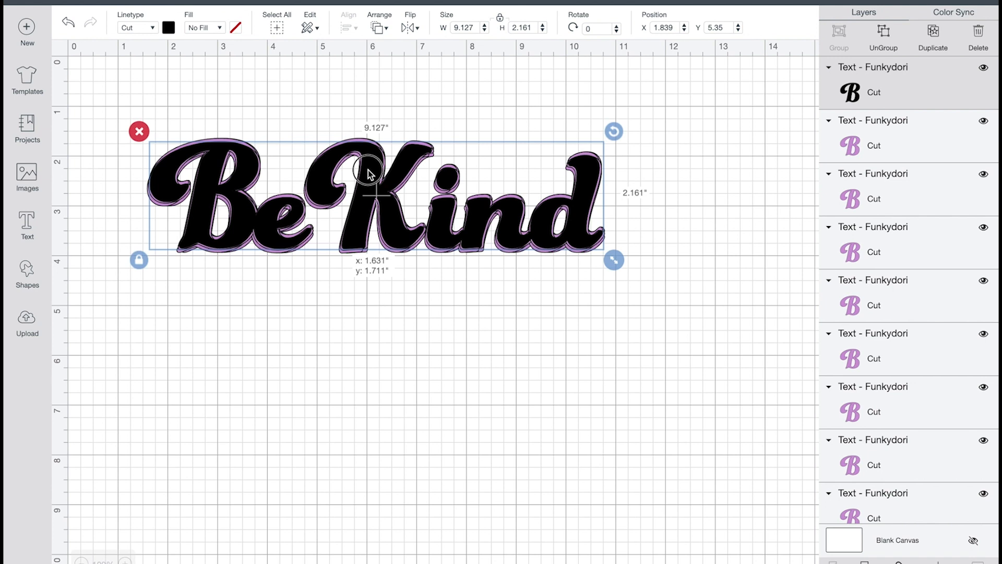
drag(368, 170, 368, 170)
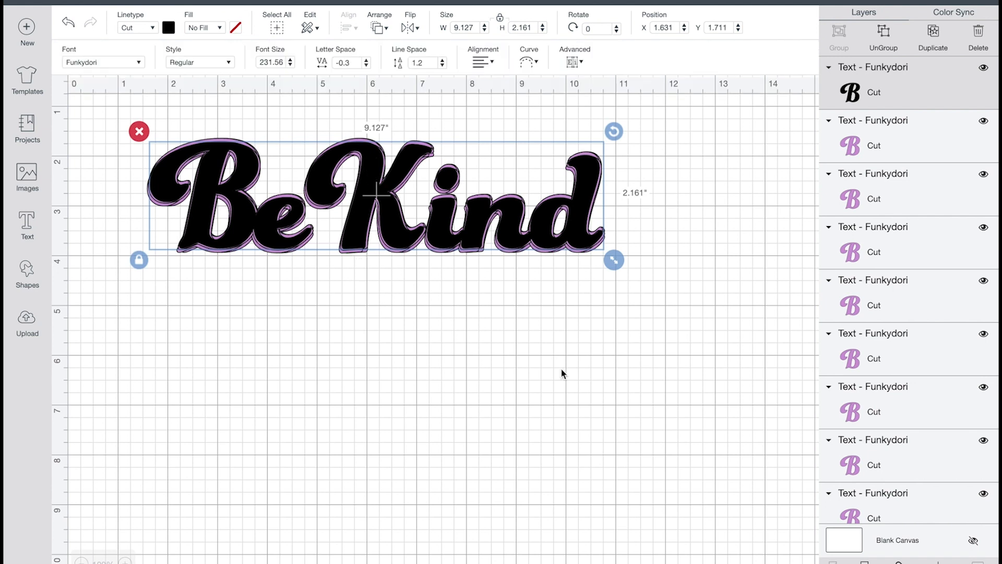
Step: Fill out the purple stack with further offset copies and weld all the purple text into one shape
mouse_move(399, 226)
mouse_down()
mouse_move(400, 369)
mouse_move(384, 410)
mouse_move(396, 213)
mouse_move(377, 190)
mouse_move(384, 215)
mouse_up()
drag(141, 126, 608, 259)
right_click(453, 160)
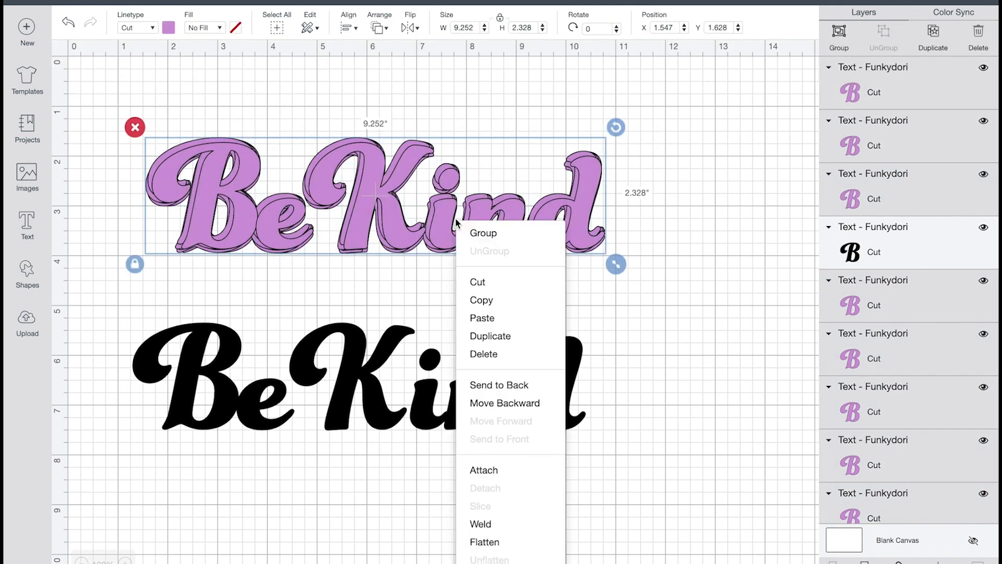
click(534, 527)
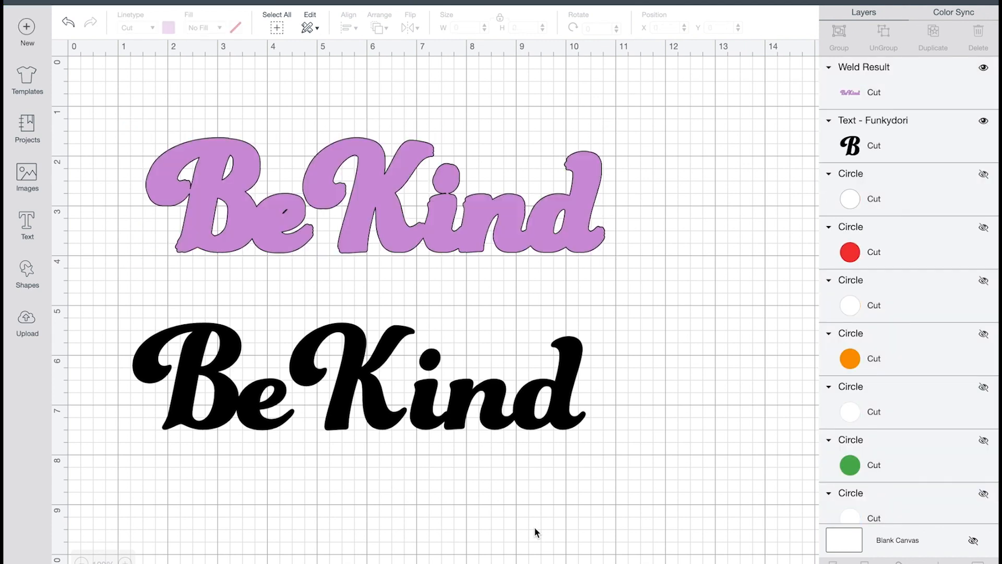
Step: Layer the black text in front of the welded purple shape and position it over that shape at about X 1.634, Y 1.697
drag(361, 374, 384, 256)
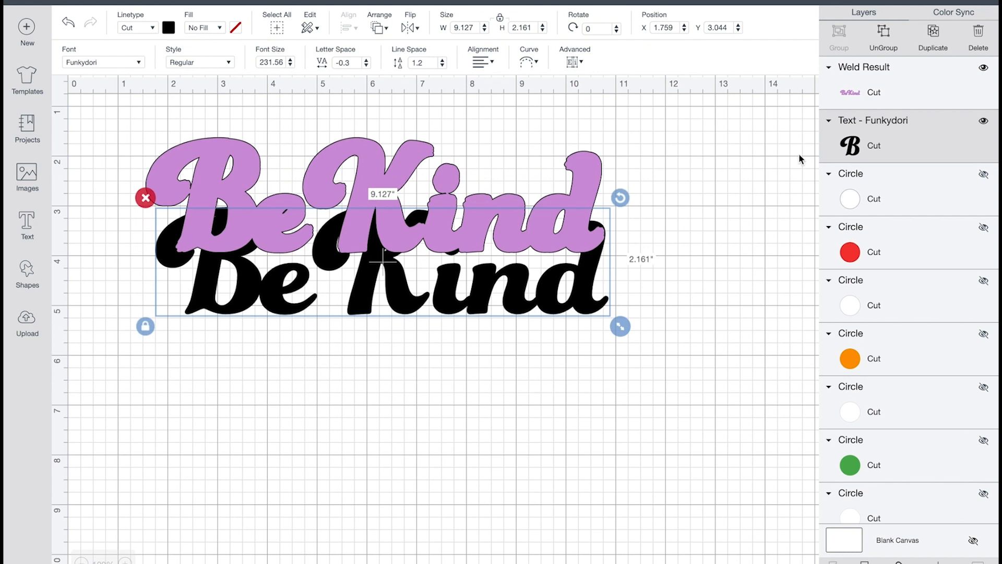
drag(880, 145, 876, 73)
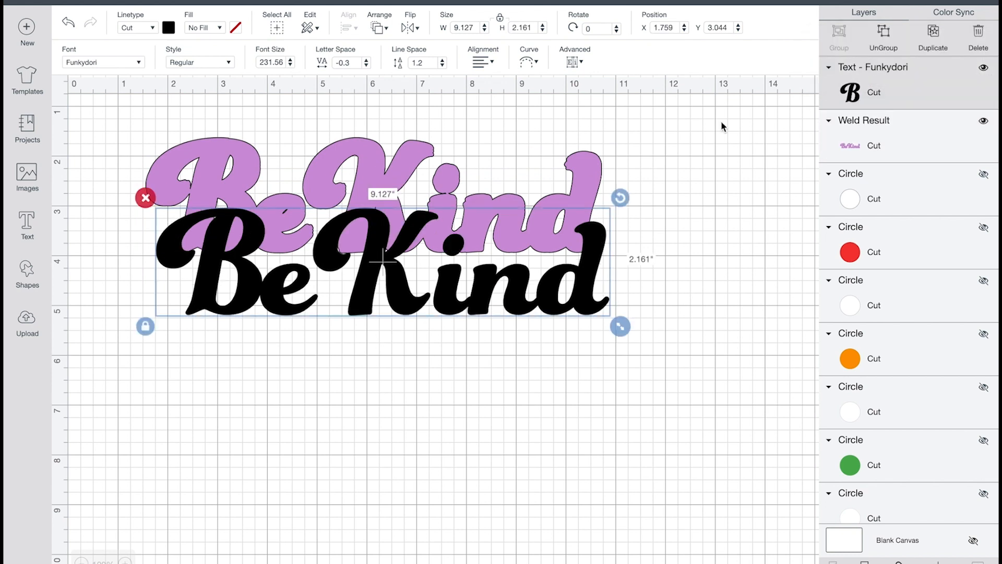
drag(402, 300, 396, 229)
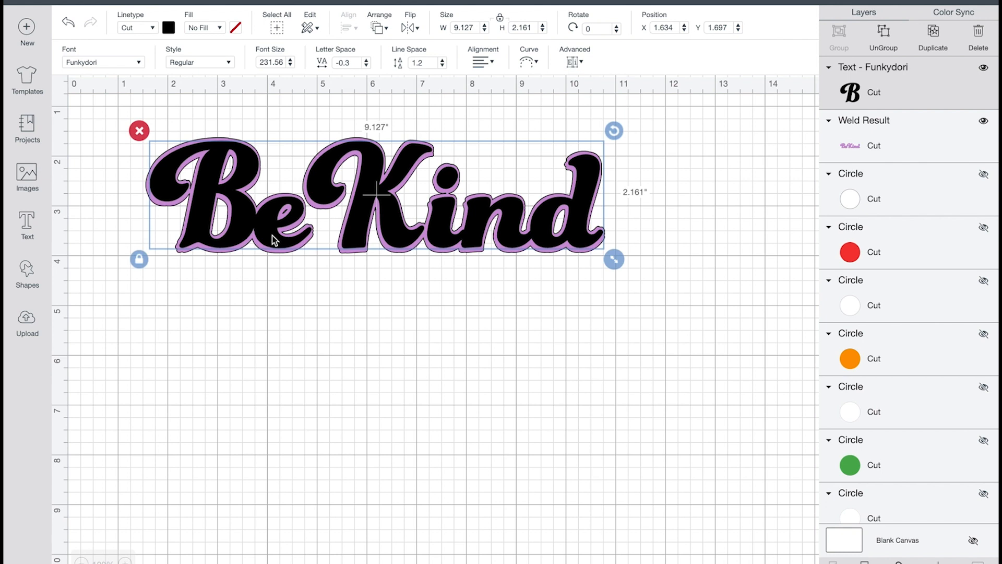
Step: Move the black text clear of the purple shape and hide it, and show all eight circle layers
drag(272, 236, 282, 530)
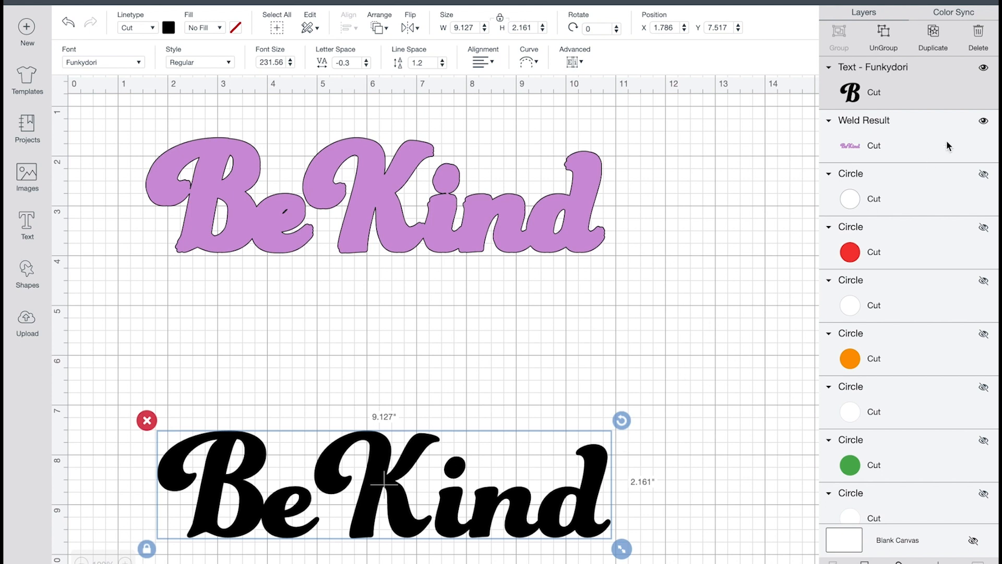
click(984, 69)
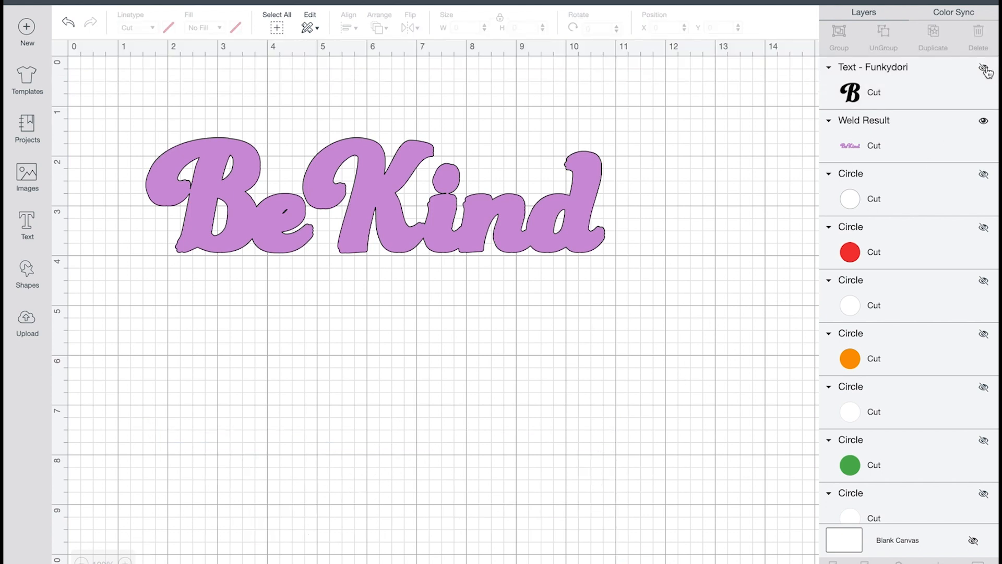
click(983, 175)
click(984, 227)
click(985, 282)
click(984, 334)
click(984, 387)
click(984, 440)
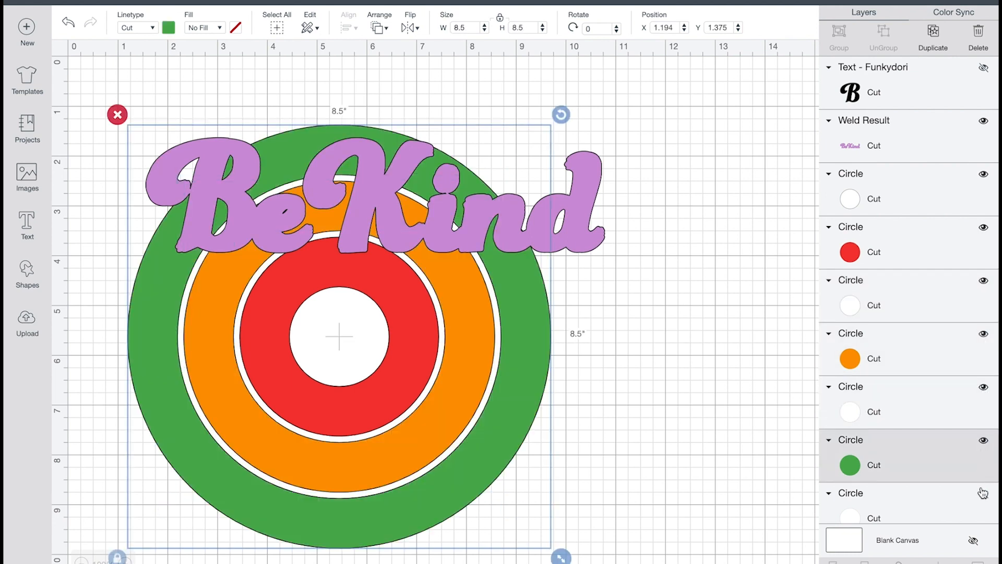
click(983, 493)
scroll(983, 491, down, 2)
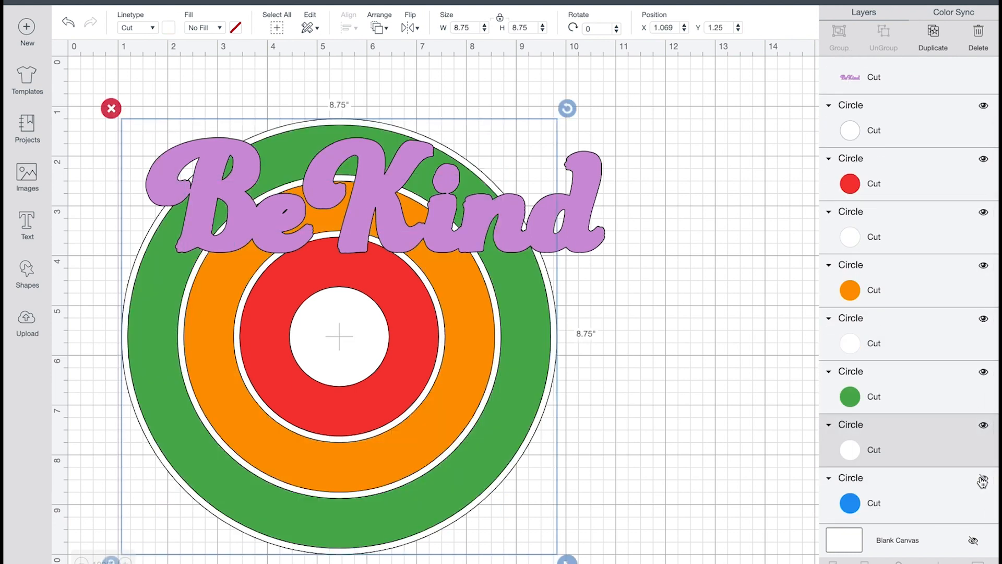
click(984, 479)
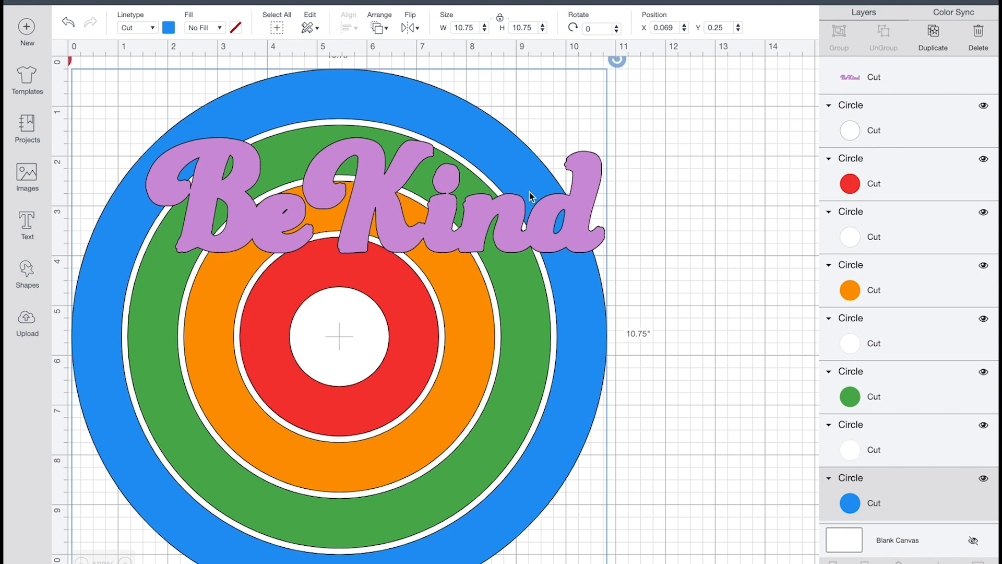
Step: Center the welded purple text and all the circles on one another horizontally and vertically
drag(750, 287, 732, 307)
drag(717, 140, 89, 532)
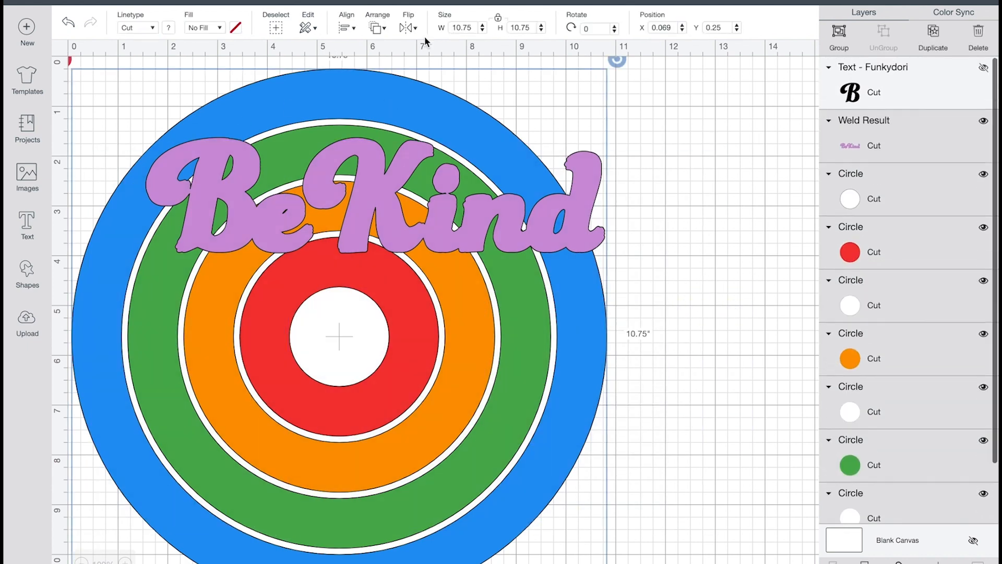
click(355, 29)
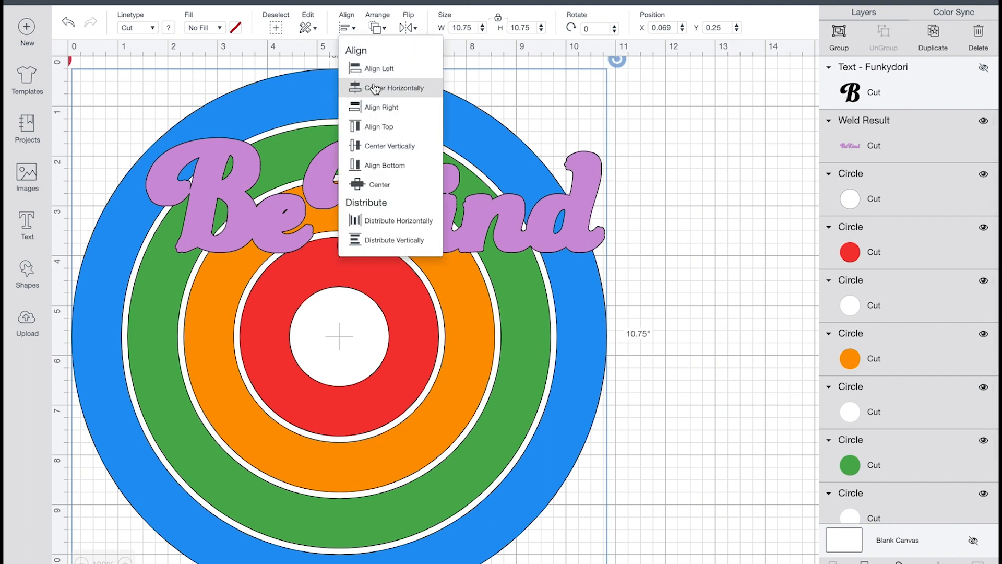
click(374, 89)
click(346, 28)
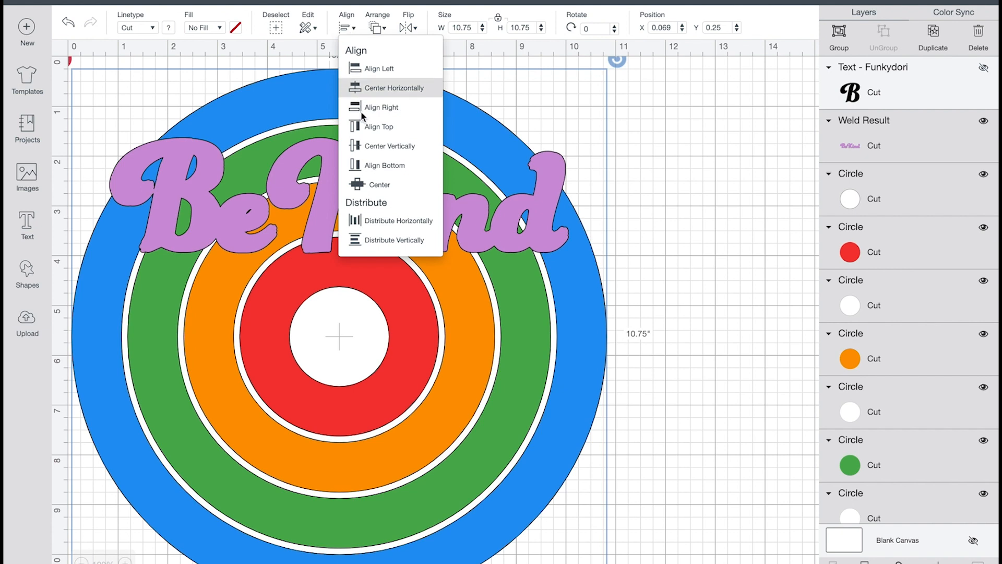
click(368, 149)
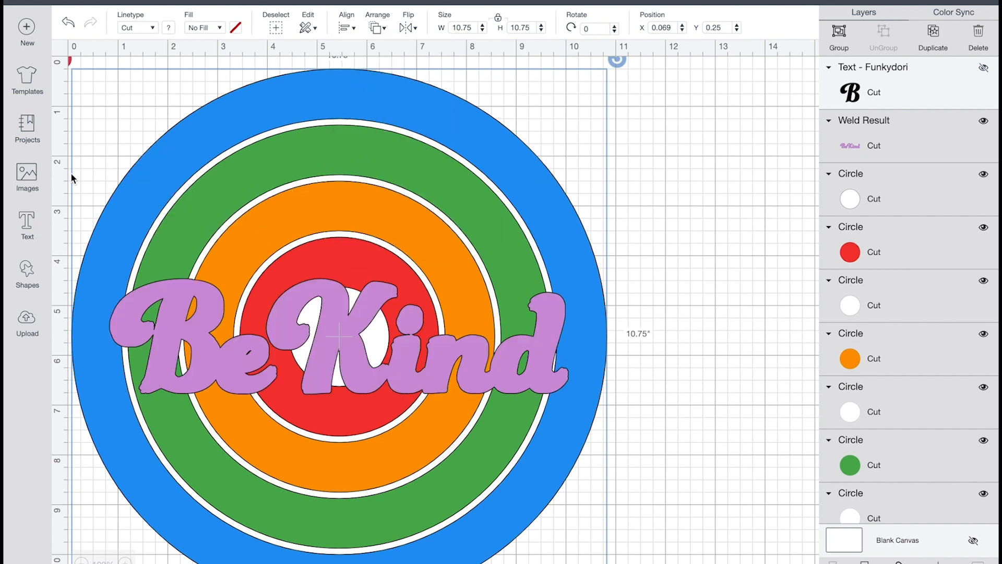
click(70, 172)
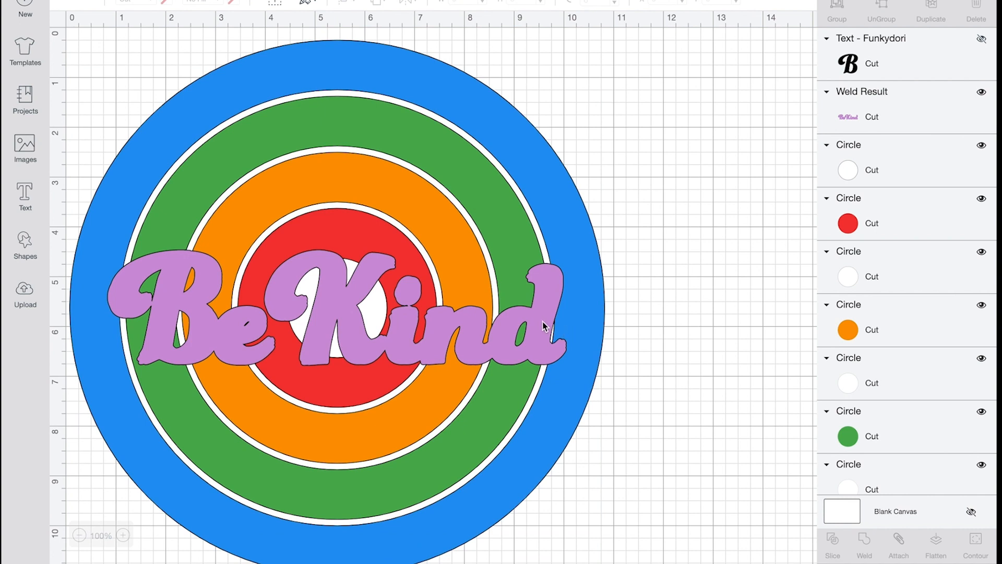
Step: Slice the blue circle with the 8.75-inch white circle inside it and delete the cut-out center pieces
scroll(910, 412, down, 2)
click(887, 475)
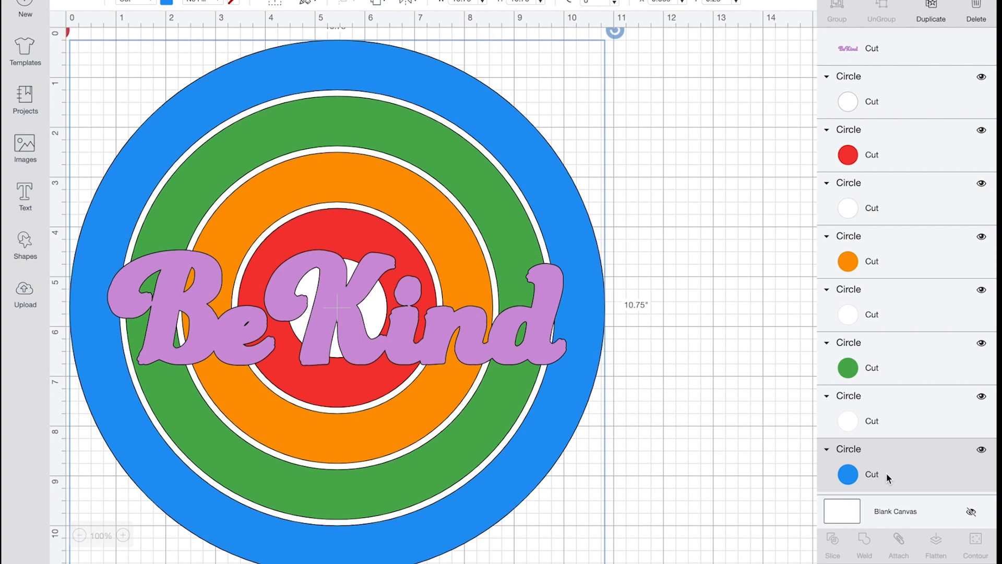
shift+click(895, 422)
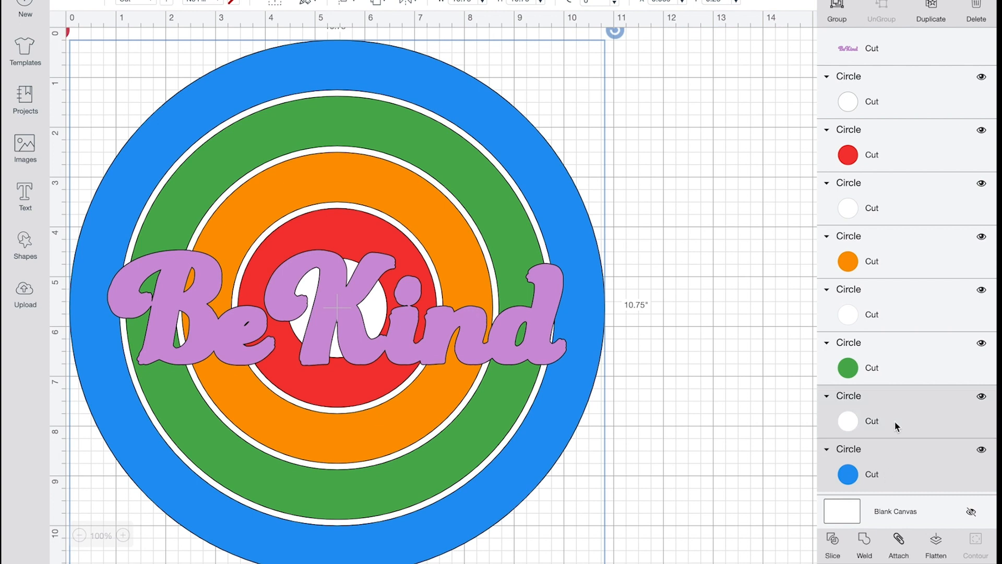
click(832, 544)
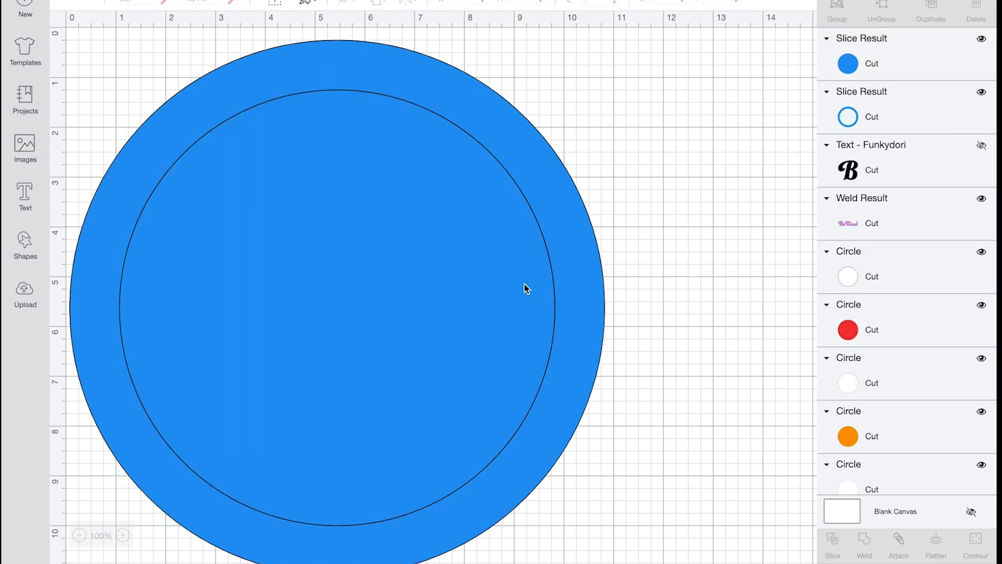
click(524, 283)
key(Delete)
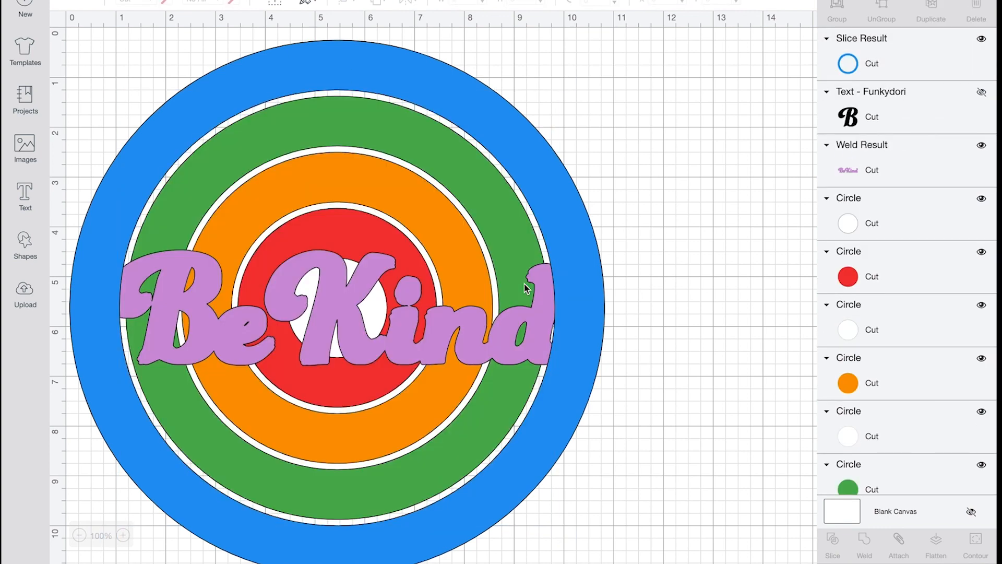
Step: Slice the green circle with the 6.5-inch white circle inside it and delete the white and green cut-out centers
click(514, 244)
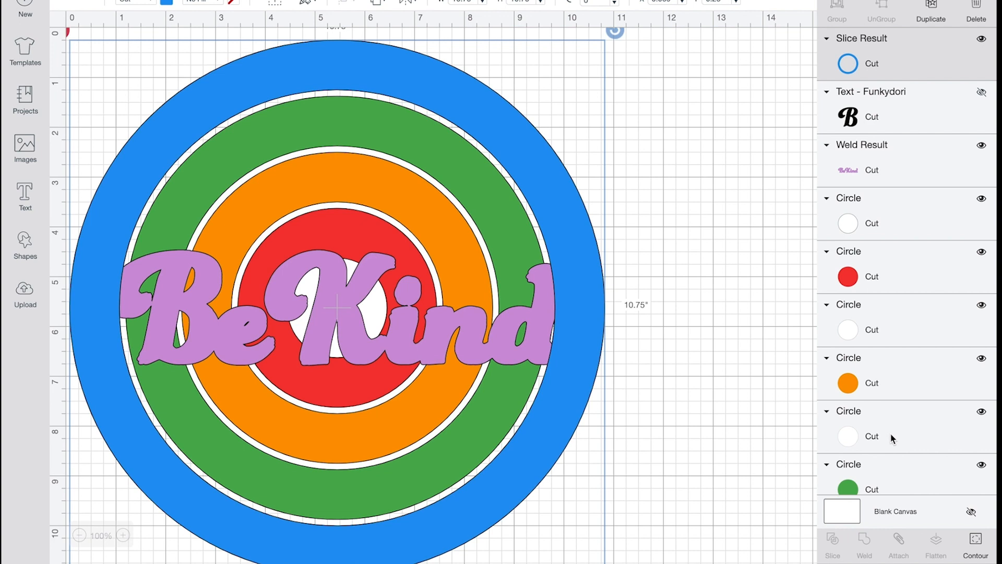
scroll(907, 414, down, 1)
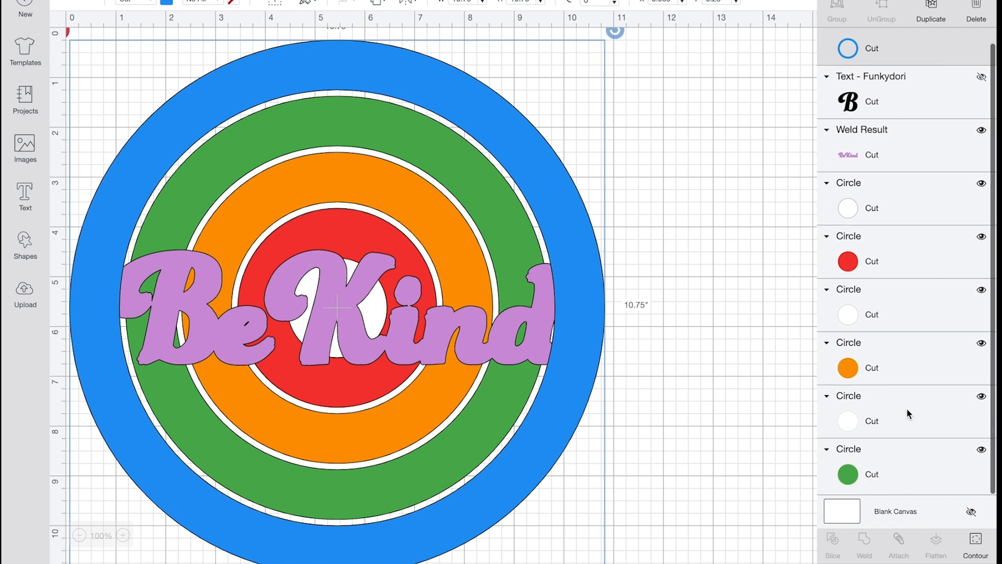
click(890, 467)
shift+click(877, 416)
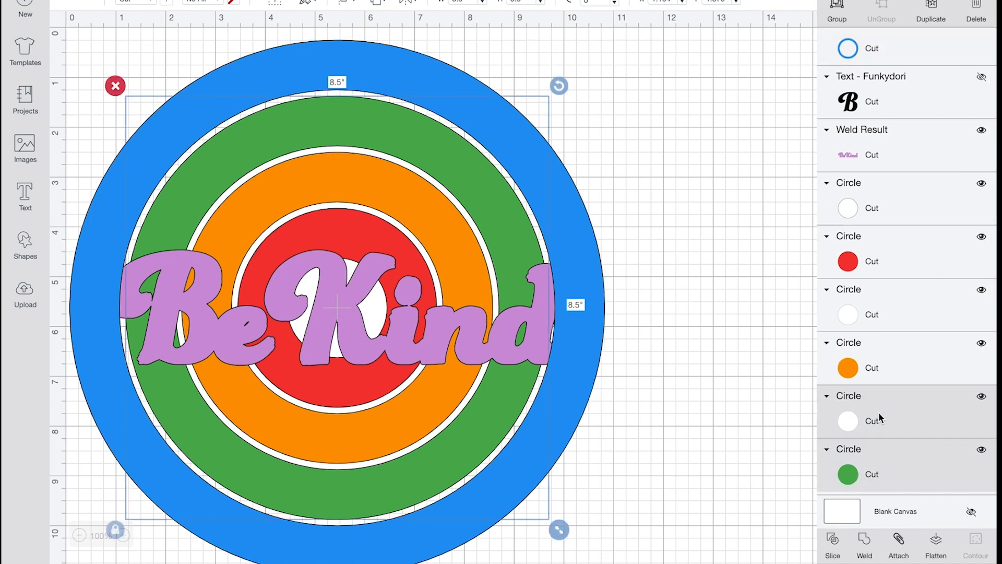
click(833, 540)
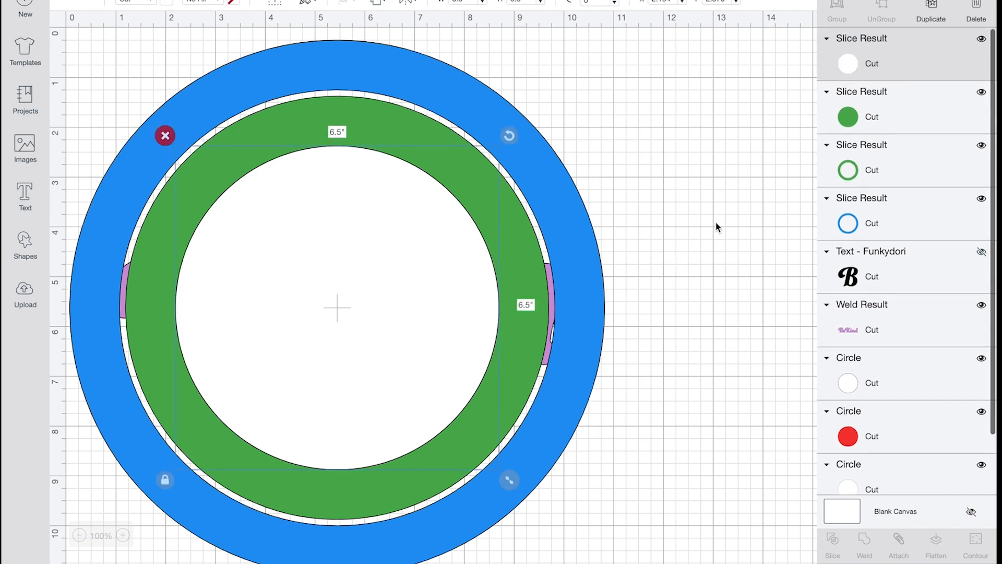
key(Delete)
click(381, 223)
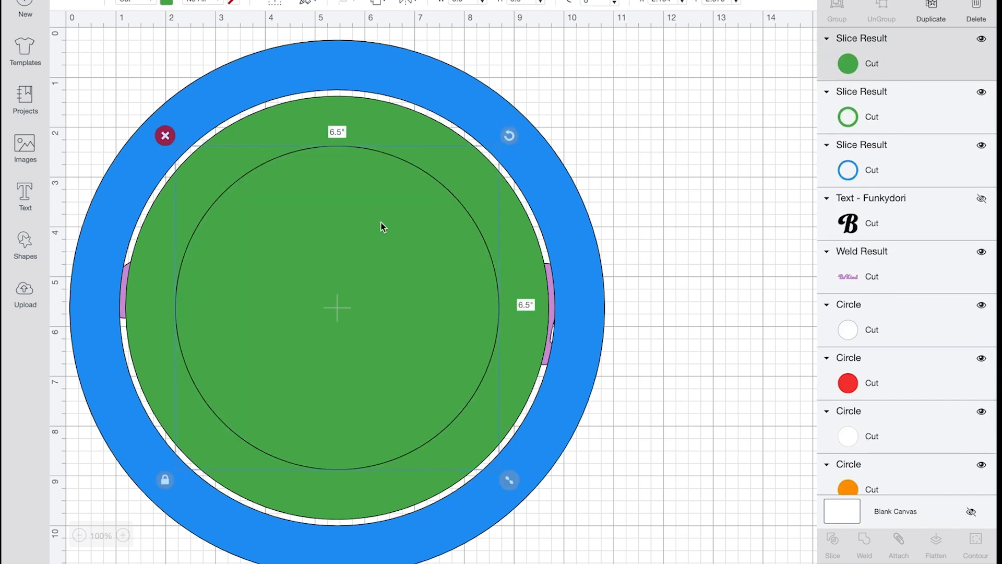
key(Delete)
click(458, 221)
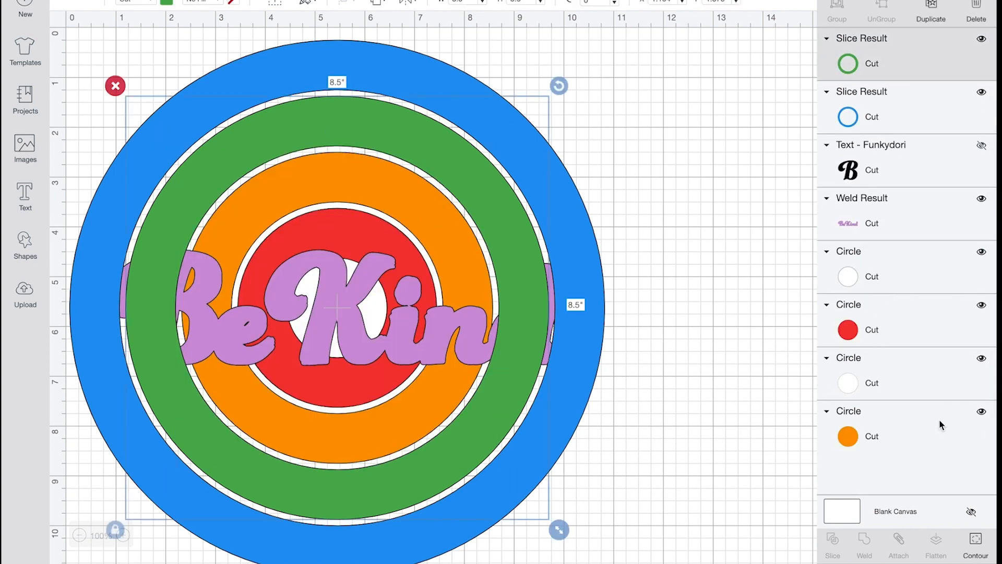
Step: Slice the orange circle with the white circle inside it
click(891, 424)
shift+click(880, 378)
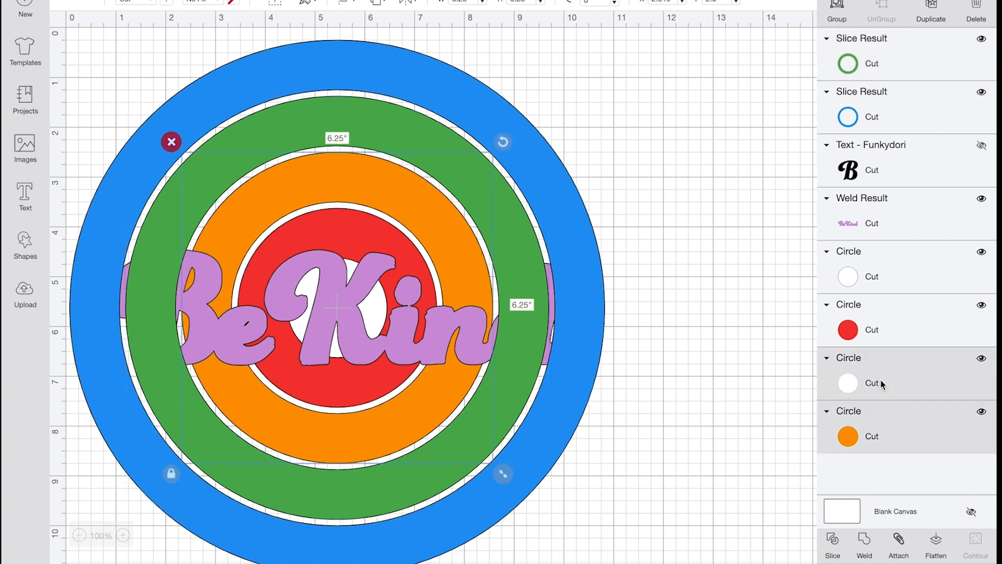
click(833, 543)
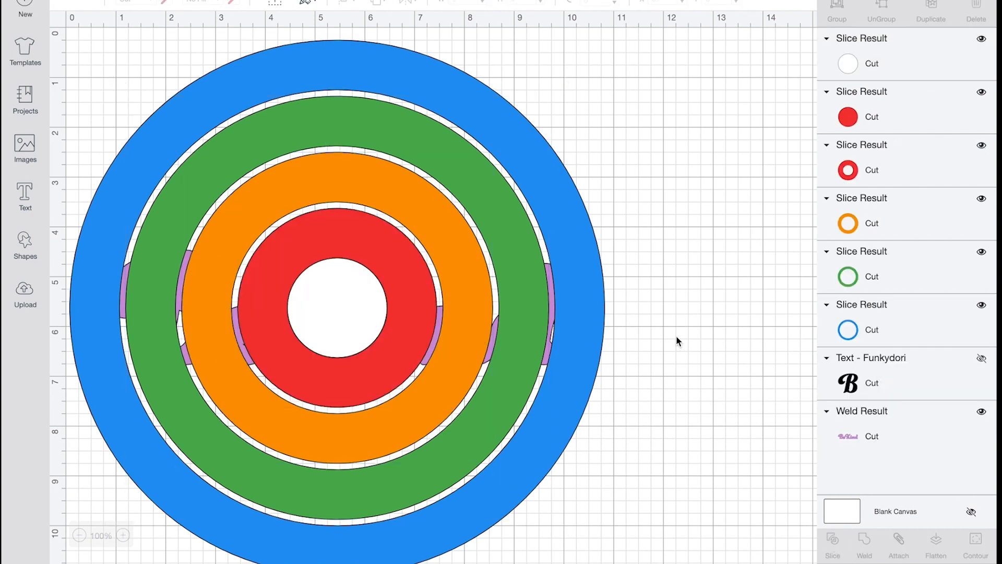
Step: Delete the white and red cut-out center pieces inside the sliced red ring
click(337, 310)
key(Delete)
click(337, 309)
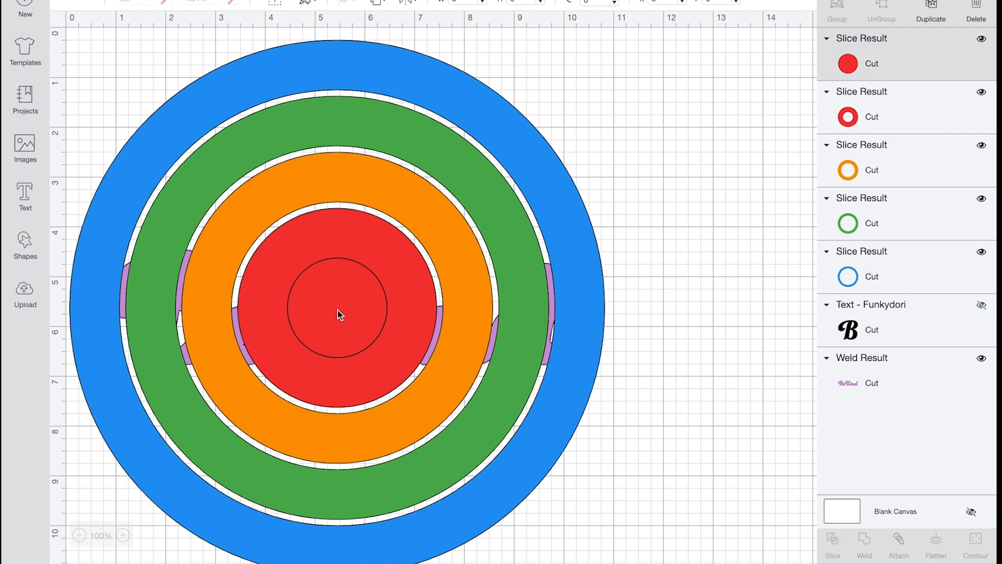
key(Delete)
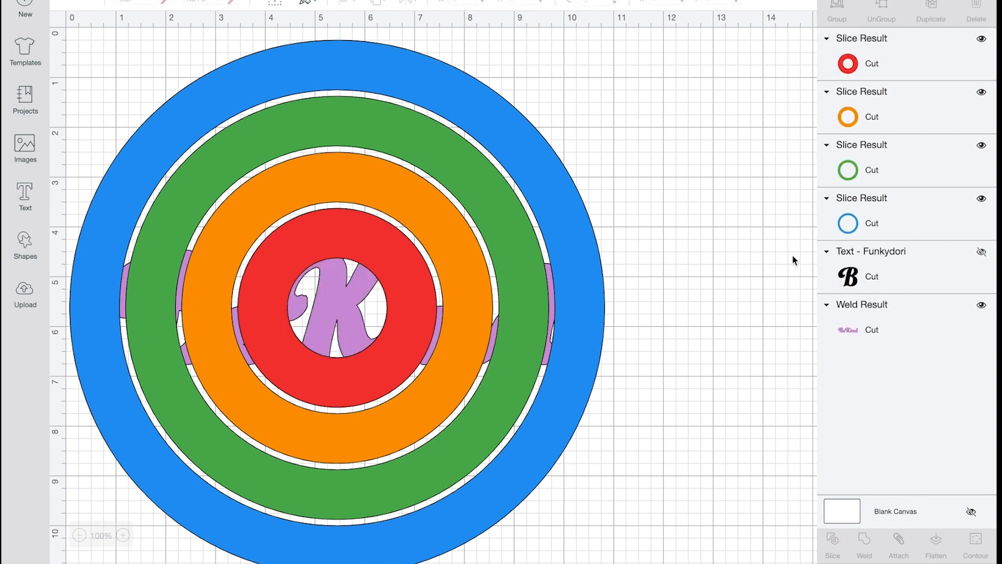
Step: Slice the green ring with the welded purple text and delete the green letter-shaped pieces cut from it
click(866, 330)
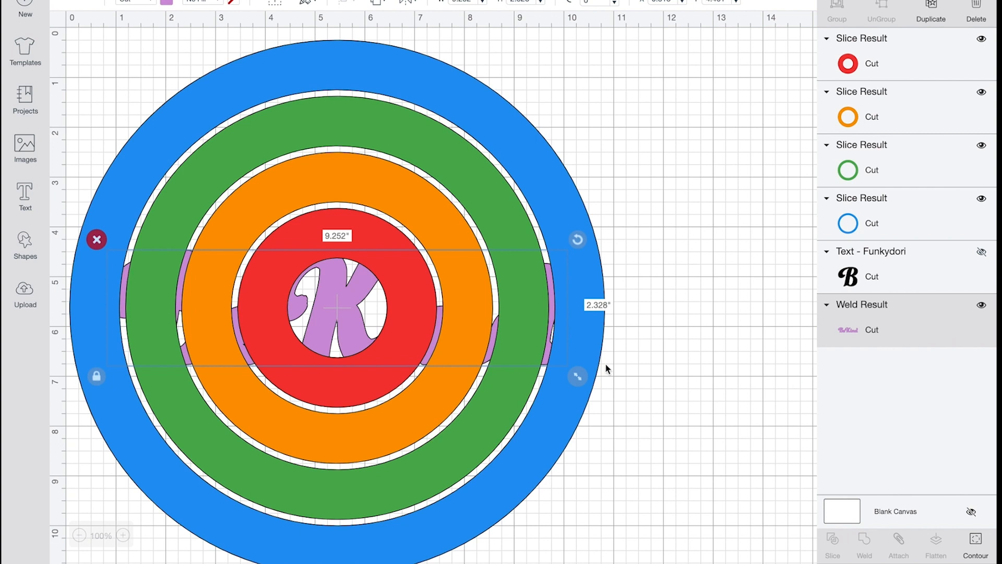
shift+click(547, 184)
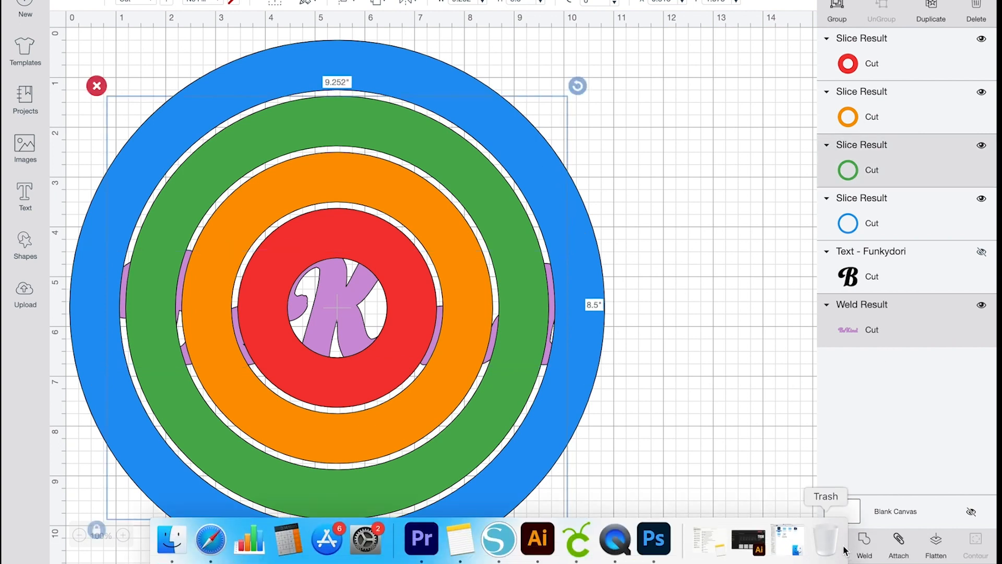
click(831, 543)
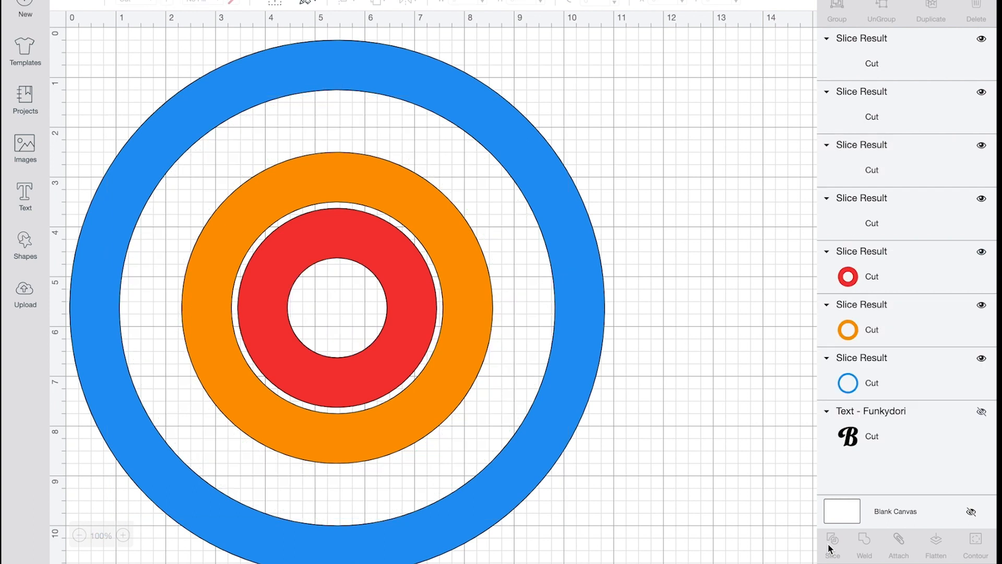
click(626, 354)
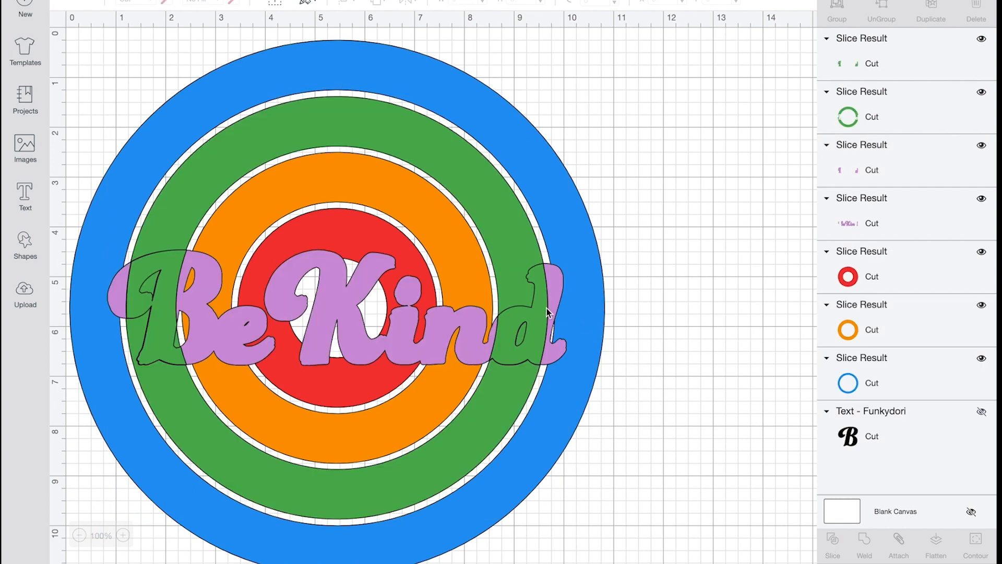
click(556, 293)
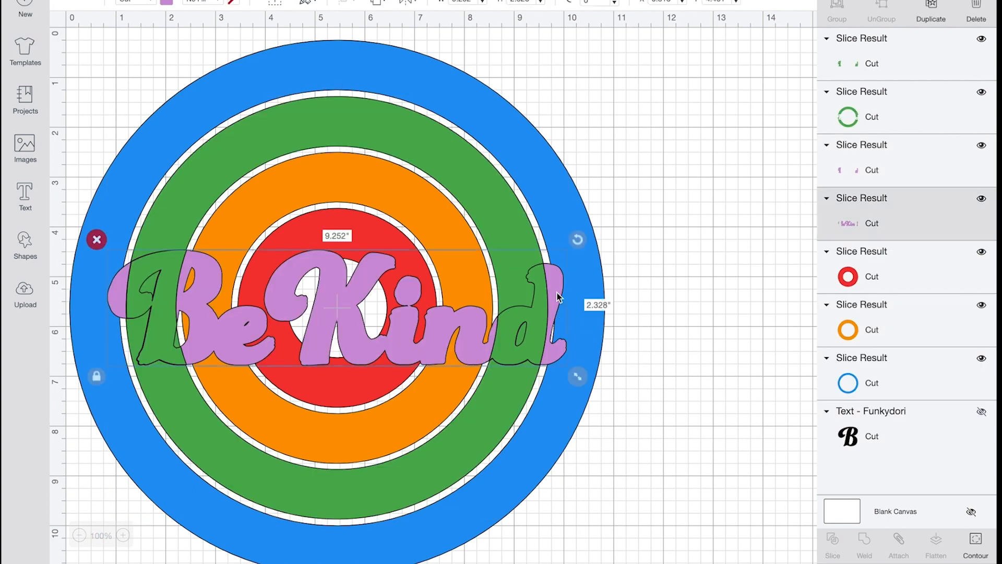
click(534, 321)
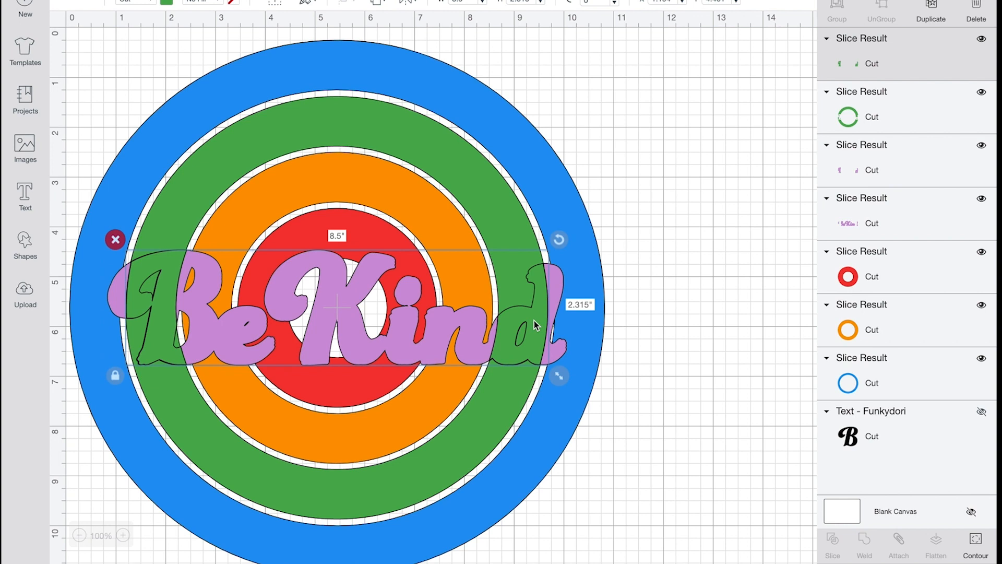
key(Delete)
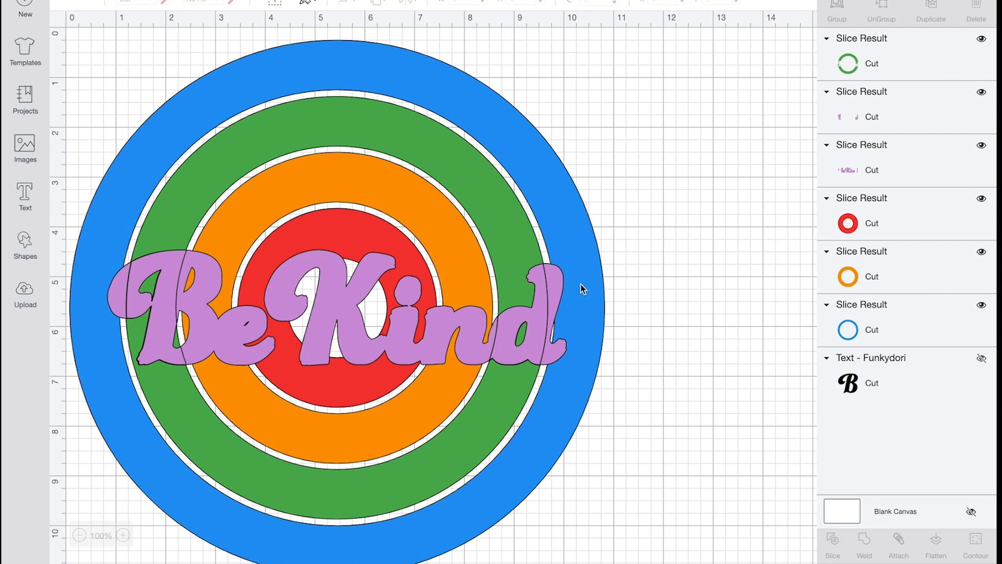
click(557, 290)
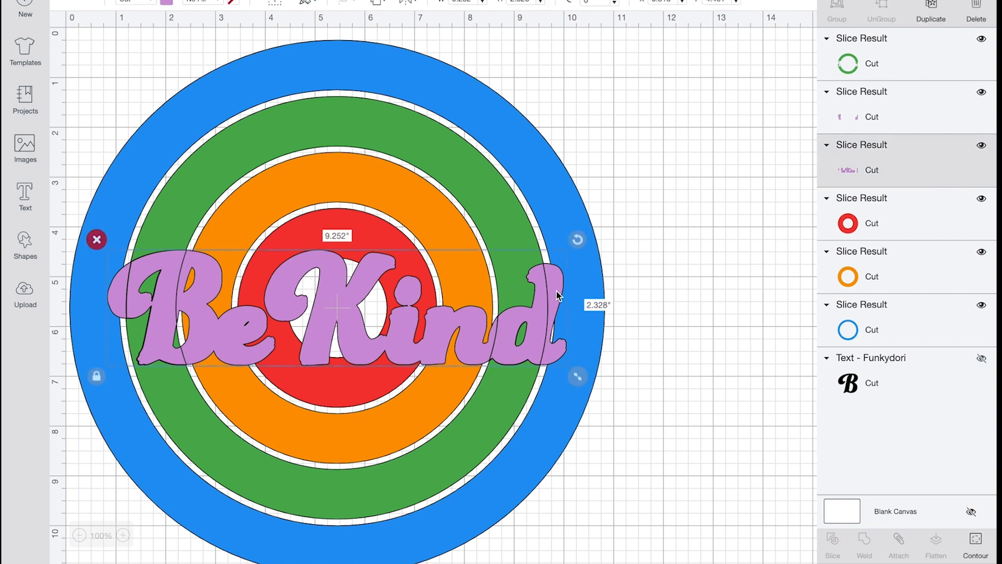
key(Delete)
key(ctrl+z)
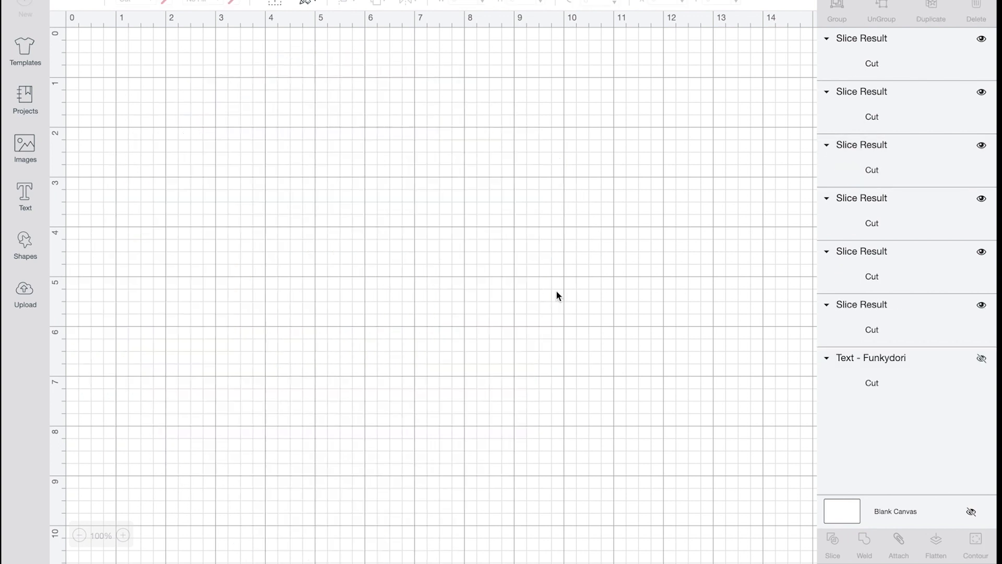
click(521, 314)
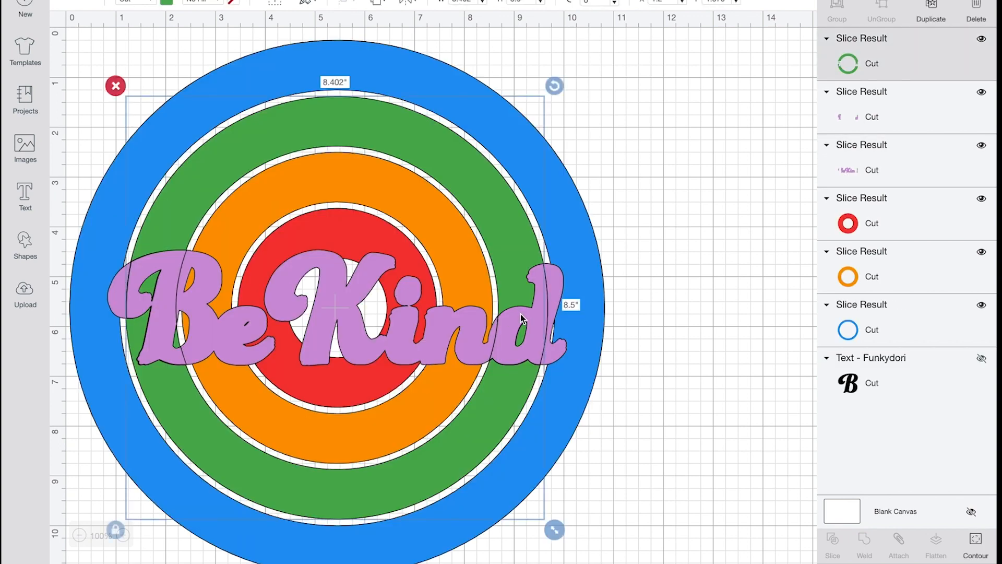
key(Delete)
key(ctrl+z)
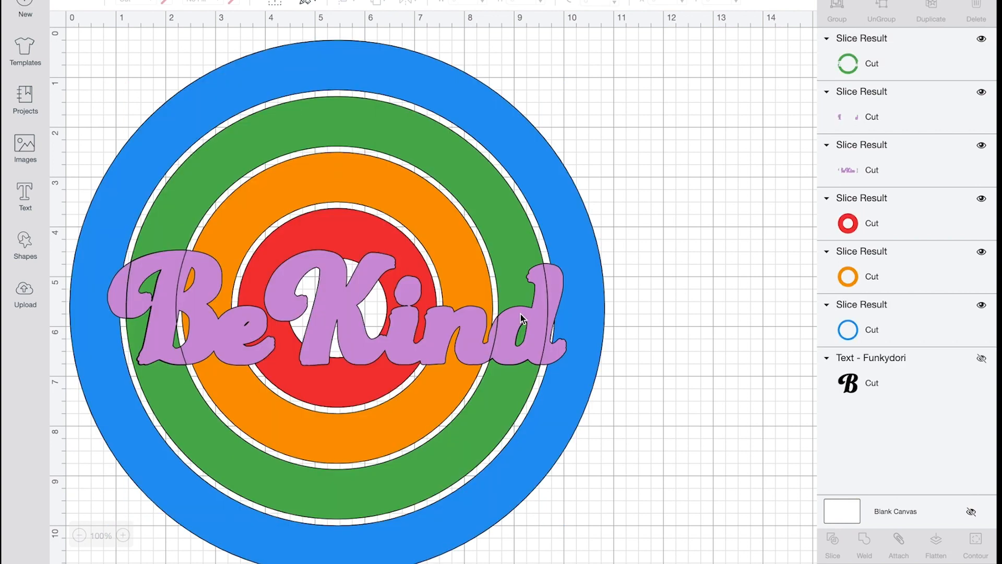
Step: Slice the red ring with the remaining purple text
click(880, 176)
shift+click(876, 218)
click(837, 540)
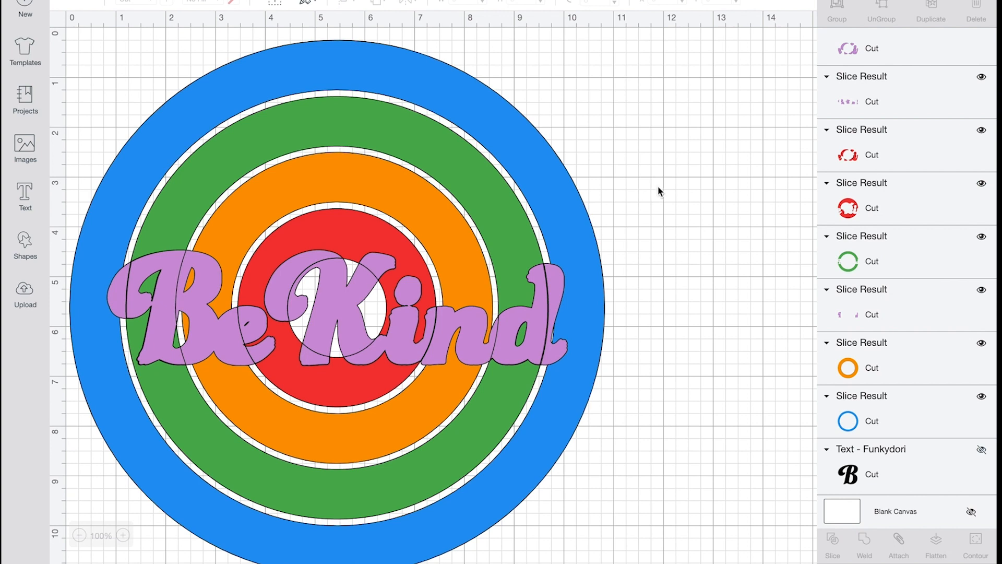
Step: Delete the purple and red letter pieces over the red ring, plus the purple letter pieces over the green ring
click(405, 337)
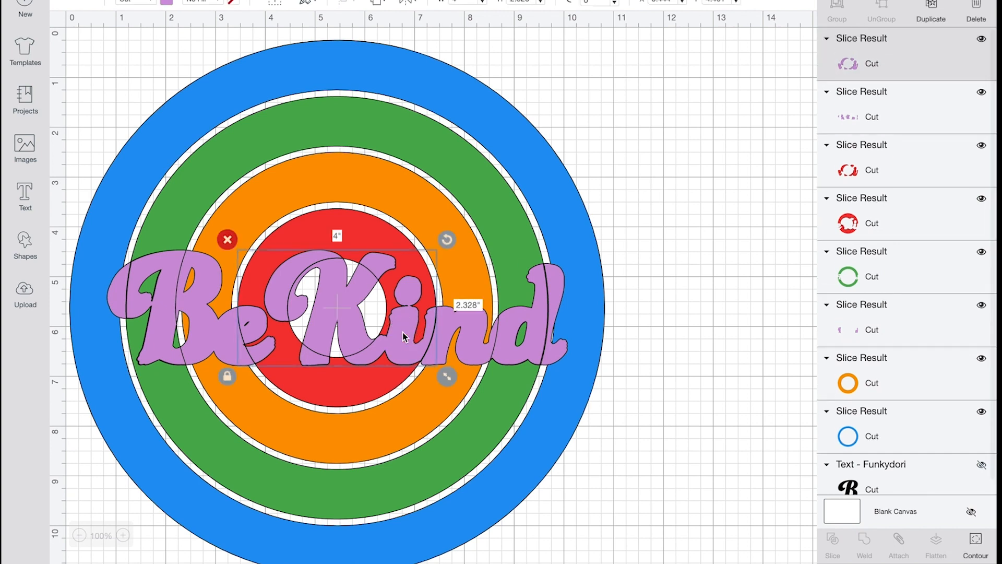
key(Delete)
click(403, 334)
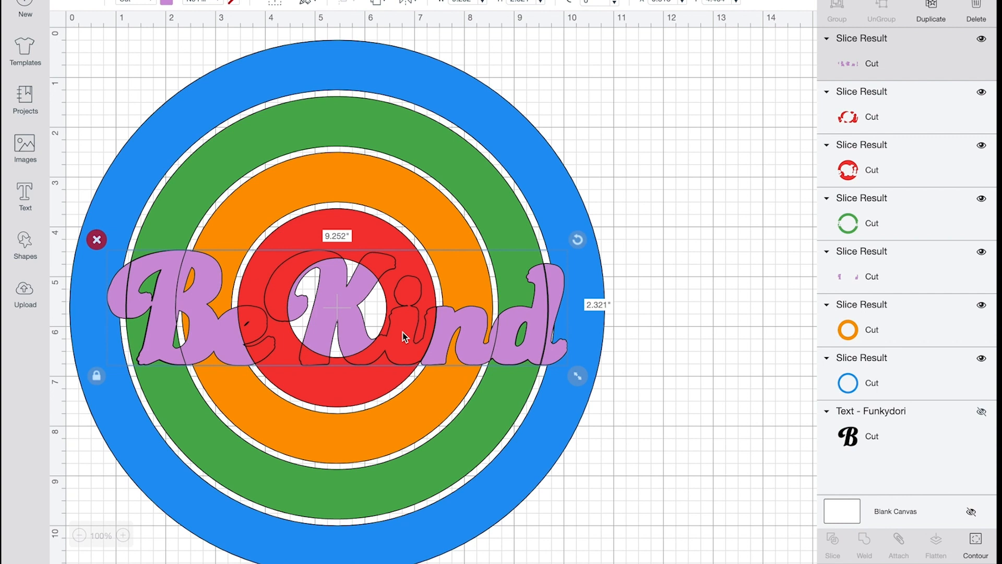
click(694, 308)
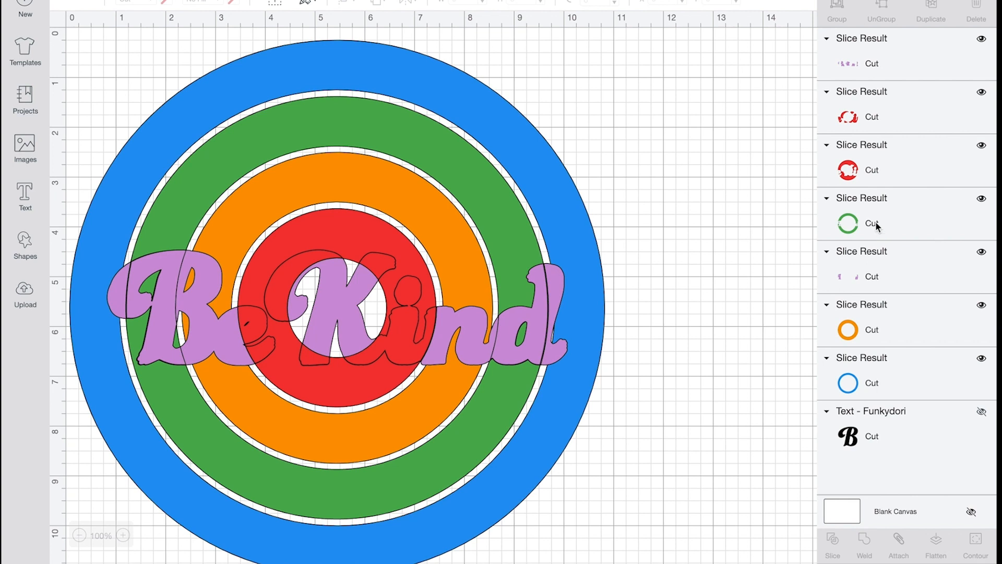
click(873, 117)
key(Delete)
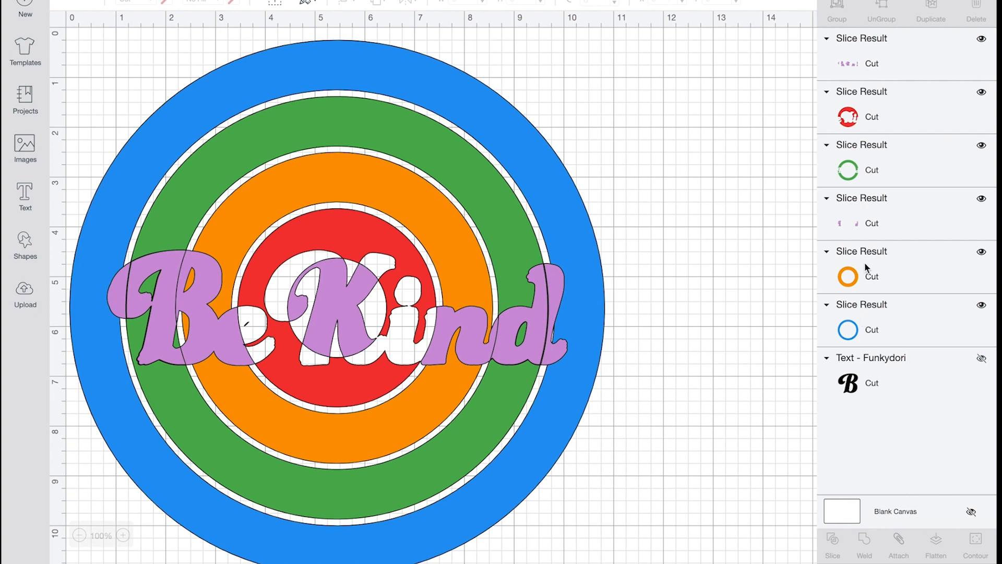
click(868, 228)
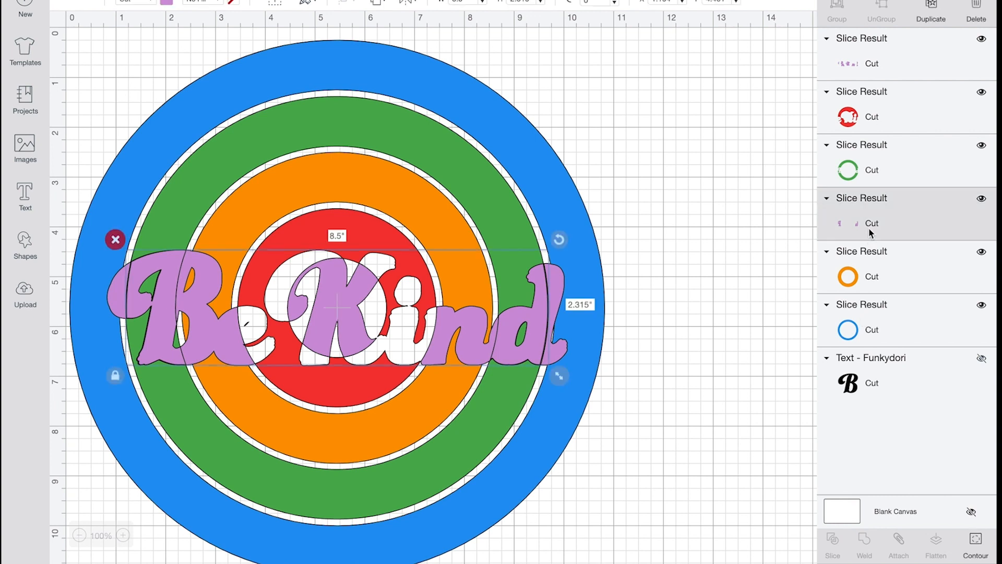
key(Delete)
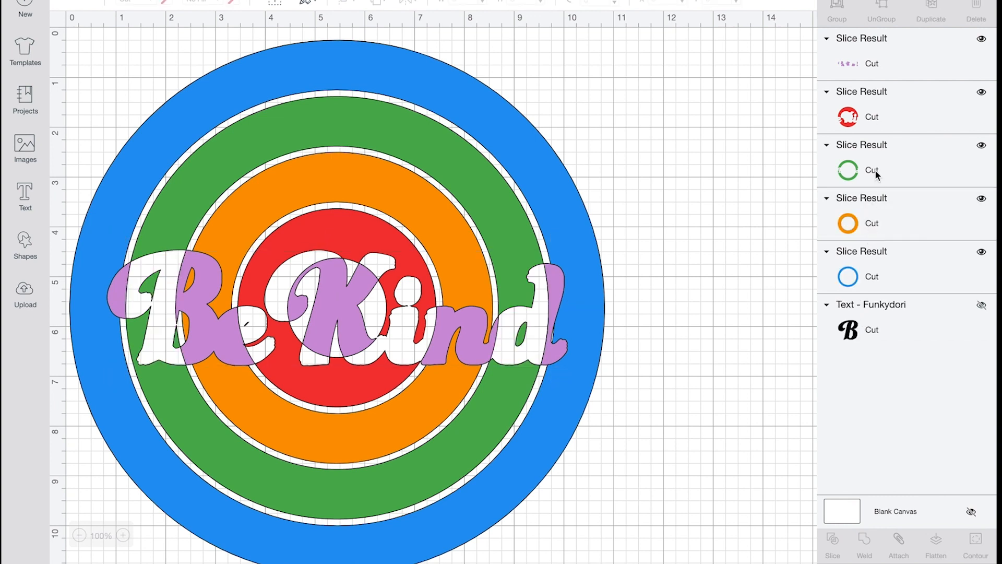
Step: Slice the orange ring with the remaining purple text and delete the orange letter-shaped pieces cut from it
click(894, 71)
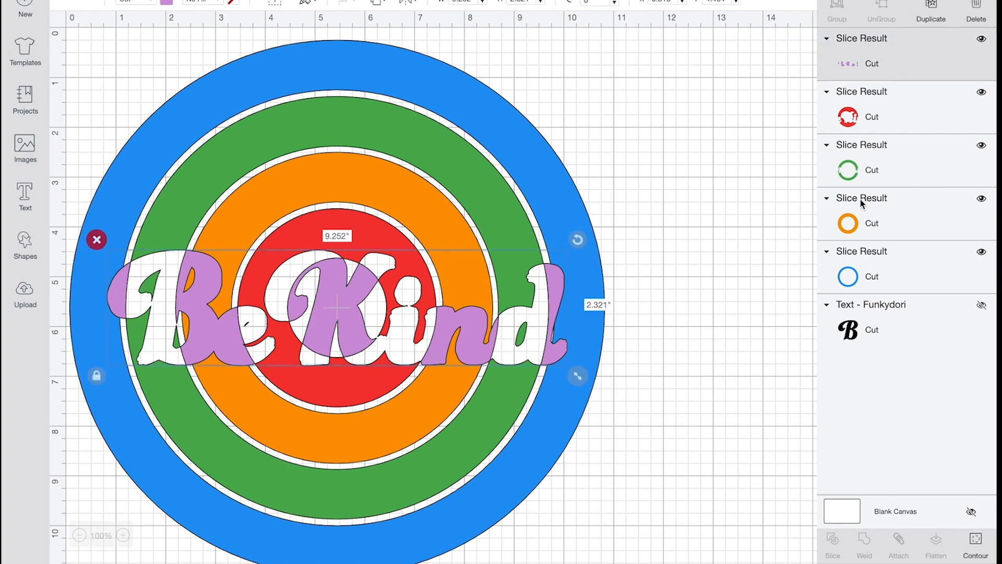
shift+click(862, 228)
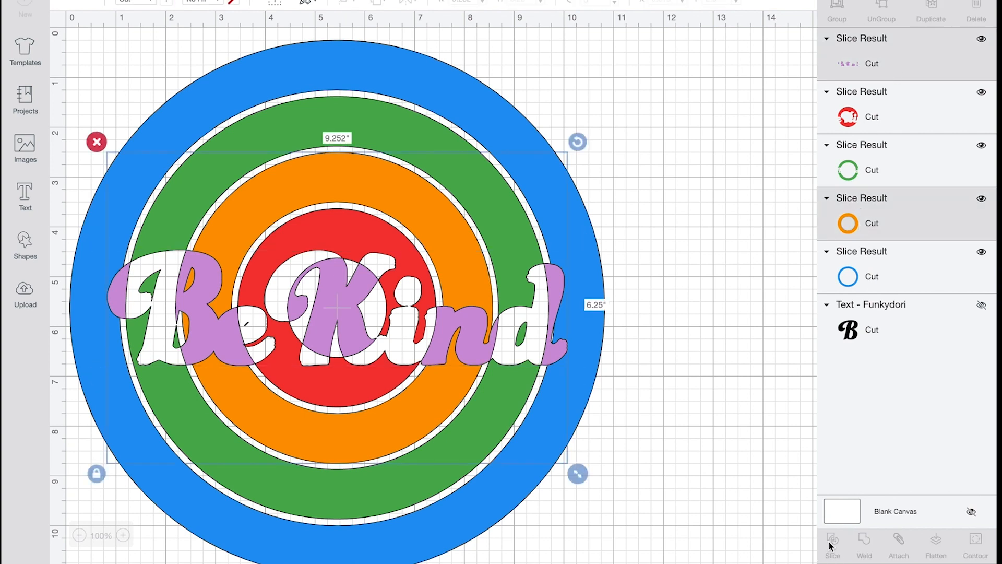
click(832, 543)
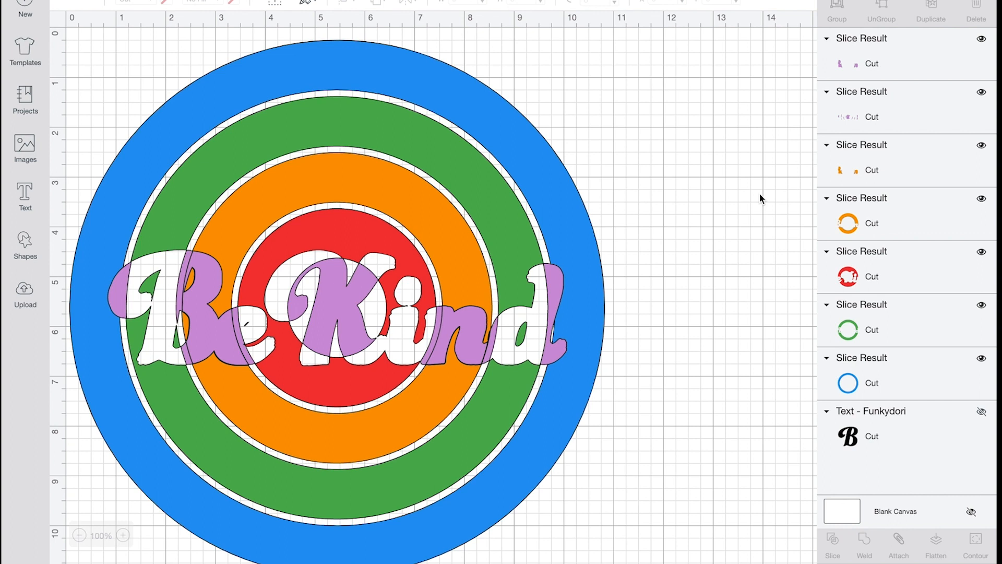
click(891, 166)
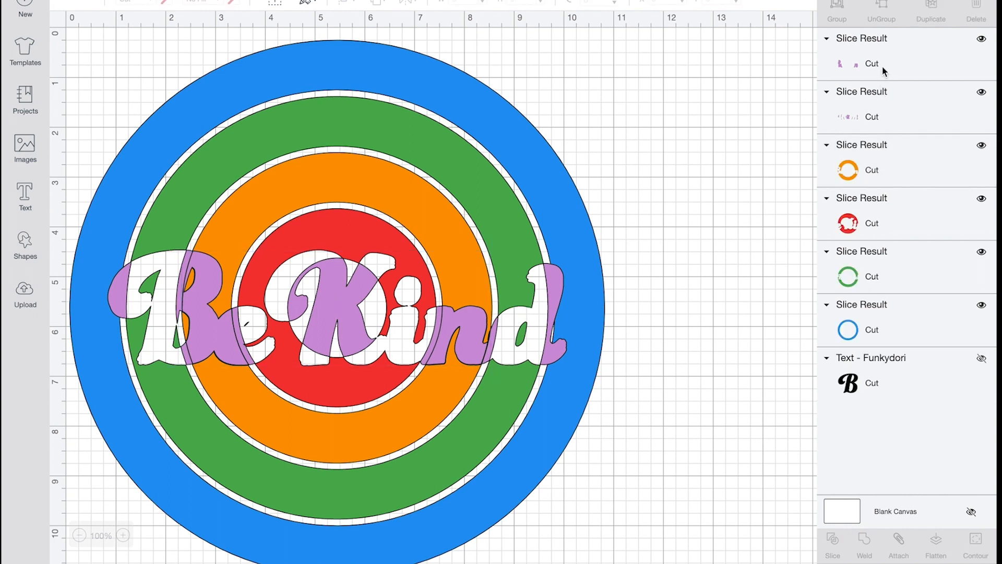
Step: Slice the blue ring with the remaining purple text
click(880, 107)
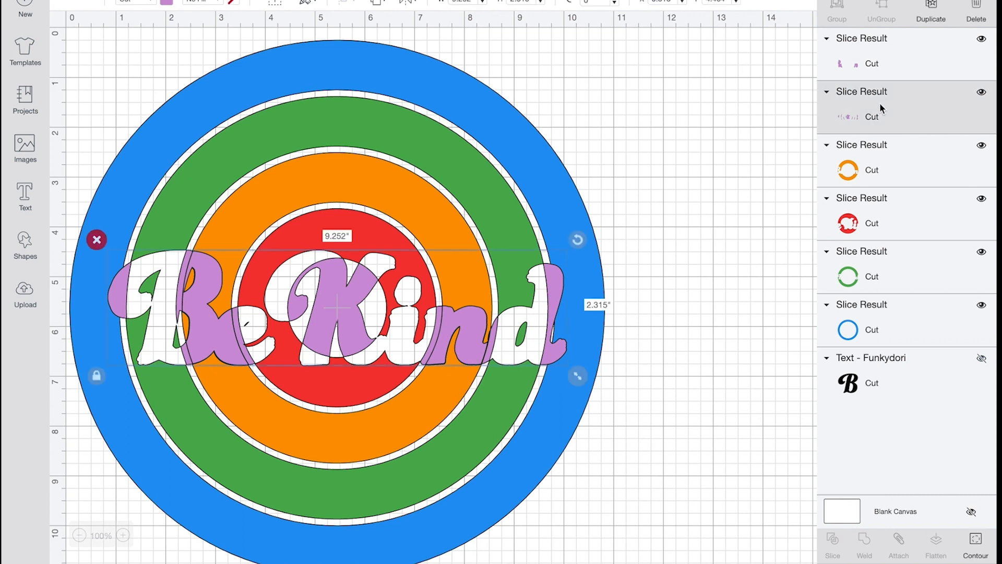
shift+click(869, 327)
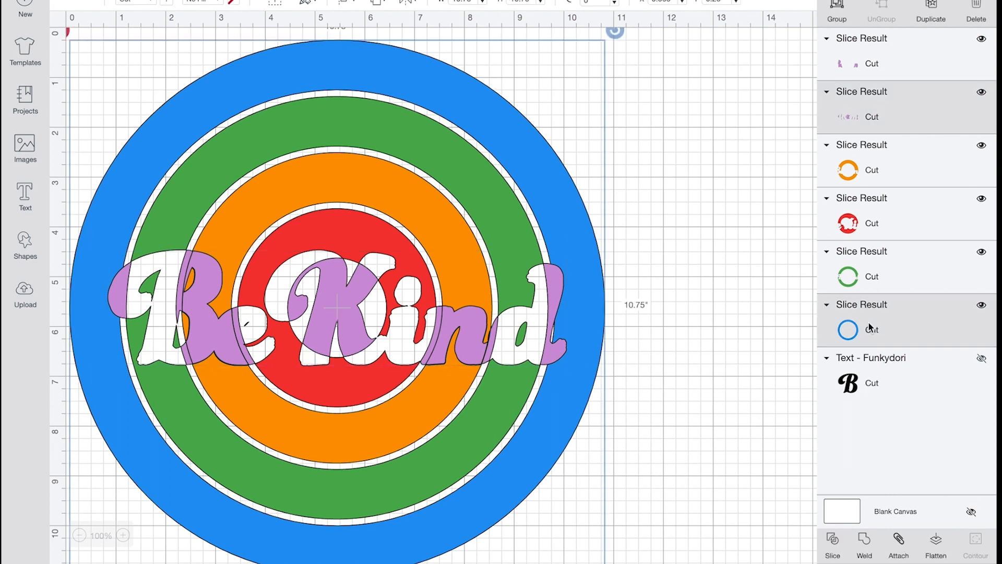
click(835, 541)
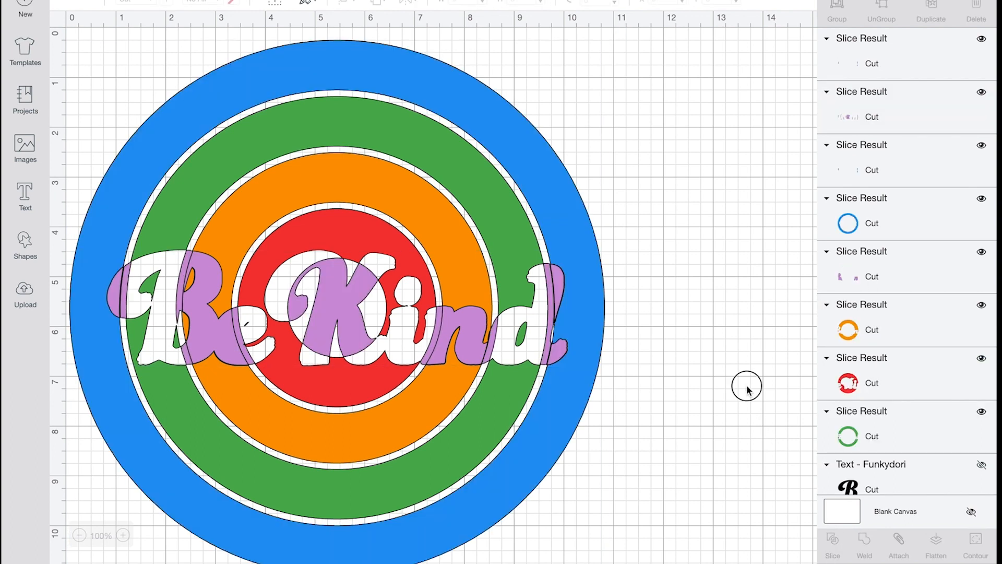
Step: Delete all the remaining purple letter pieces, including those over the blue and orange rings and in the centre circle
click(854, 63)
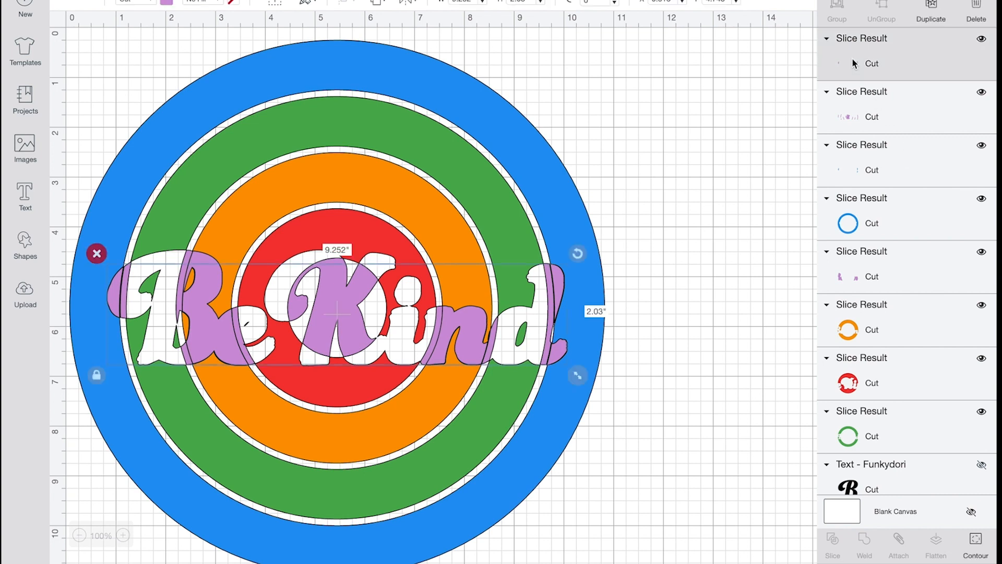
shift+click(859, 94)
shift+click(866, 180)
key(Delete)
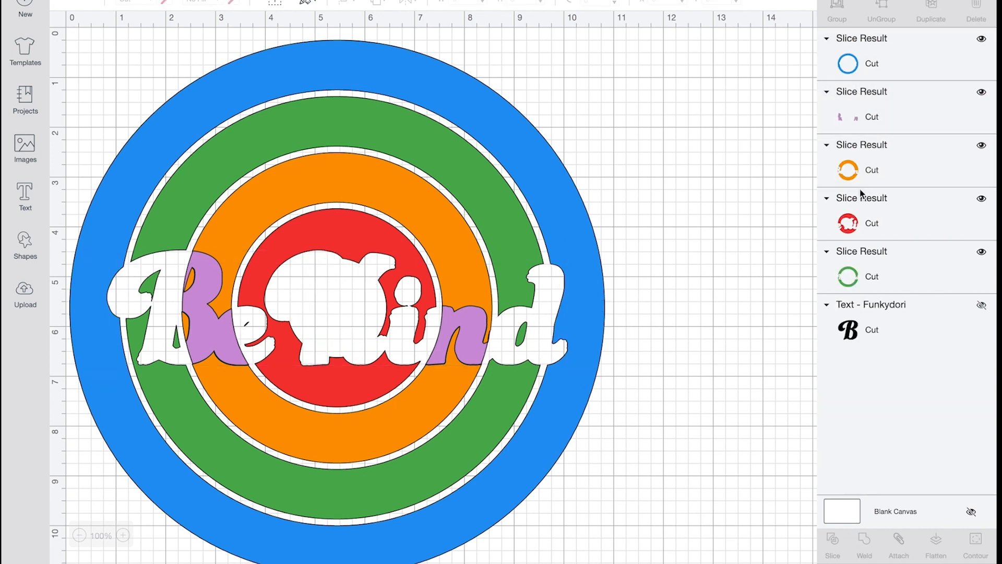
click(878, 143)
click(874, 115)
key(Delete)
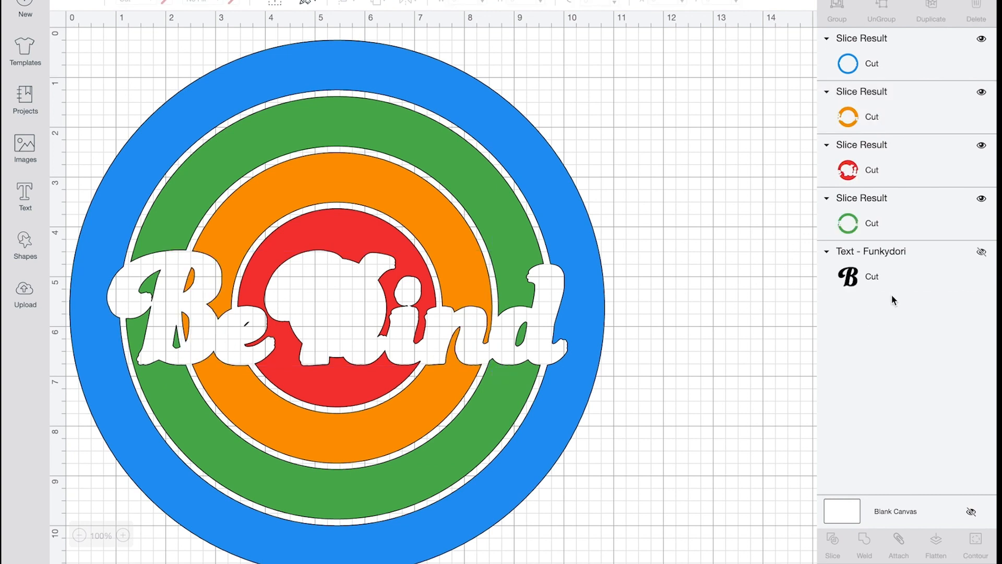
Step: Unhide the black Funkydori "Be Kind" text, bring it in front of all the rings and fit it inside the letter-shaped cutout
click(982, 253)
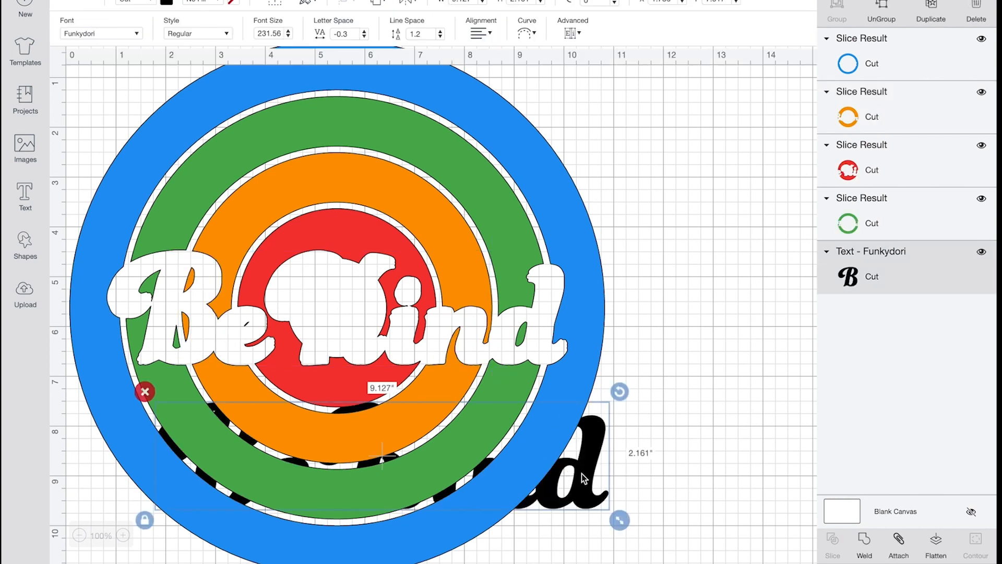
drag(847, 274, 878, 52)
drag(582, 500, 538, 353)
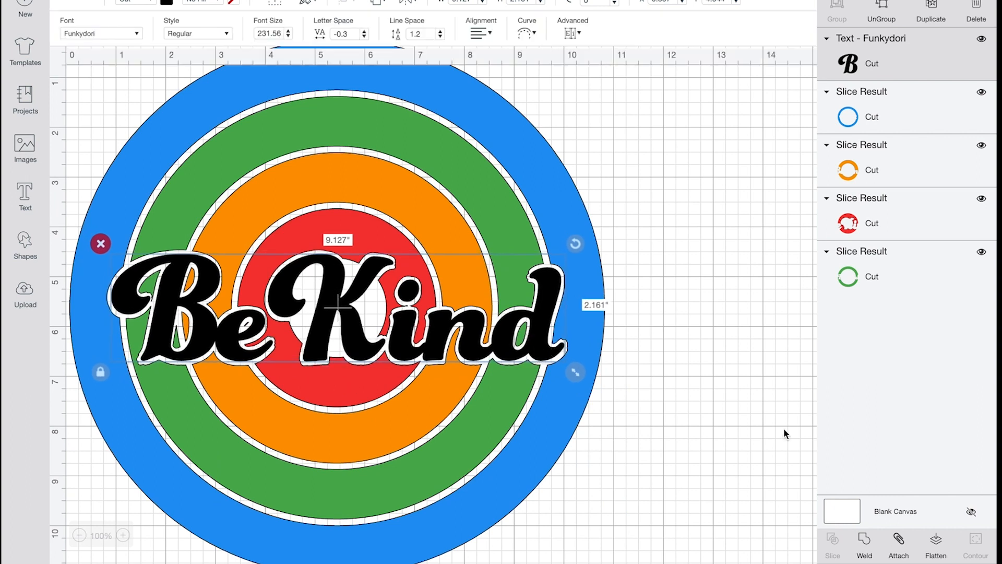
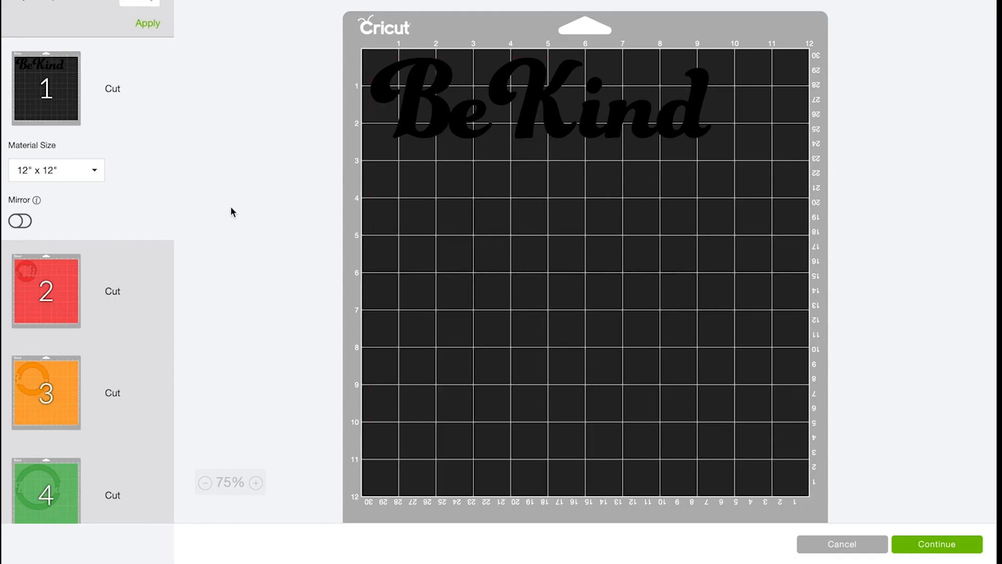
Step: Examine the red, orange, green and blue cutting mats to check how each ring is laid out for cutting
click(48, 324)
click(47, 378)
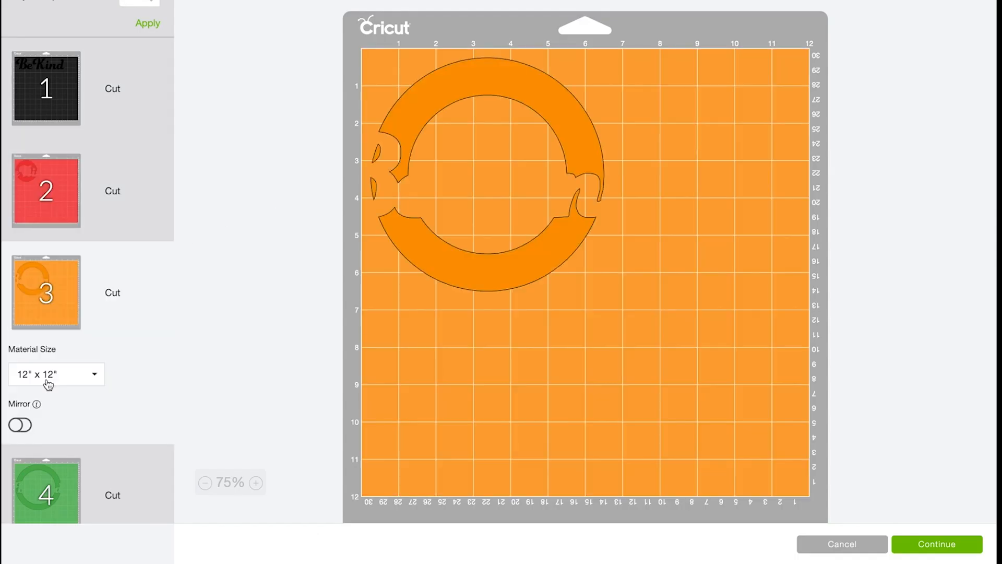
scroll(58, 381, down, 2)
click(72, 379)
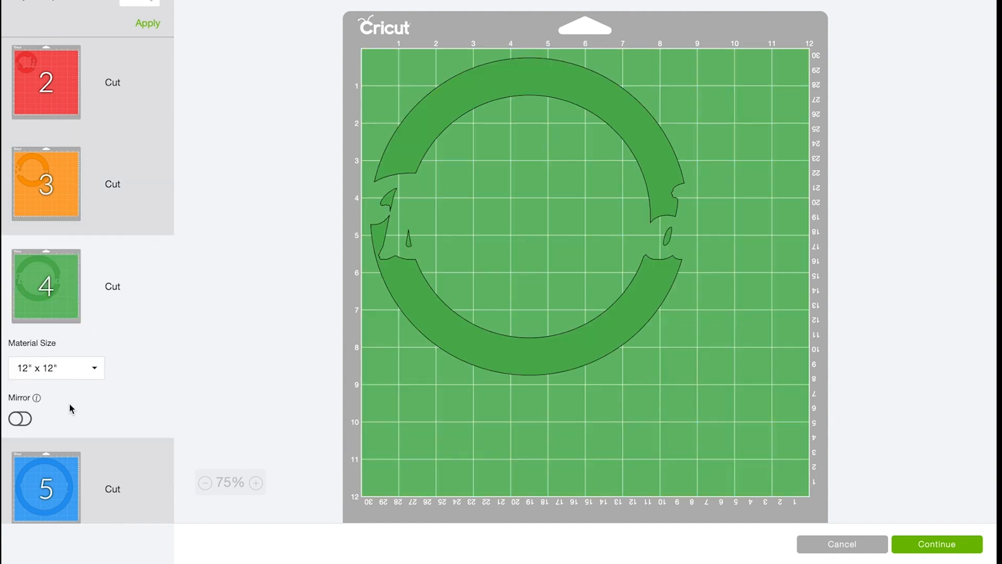
scroll(71, 405, down, 1)
click(48, 462)
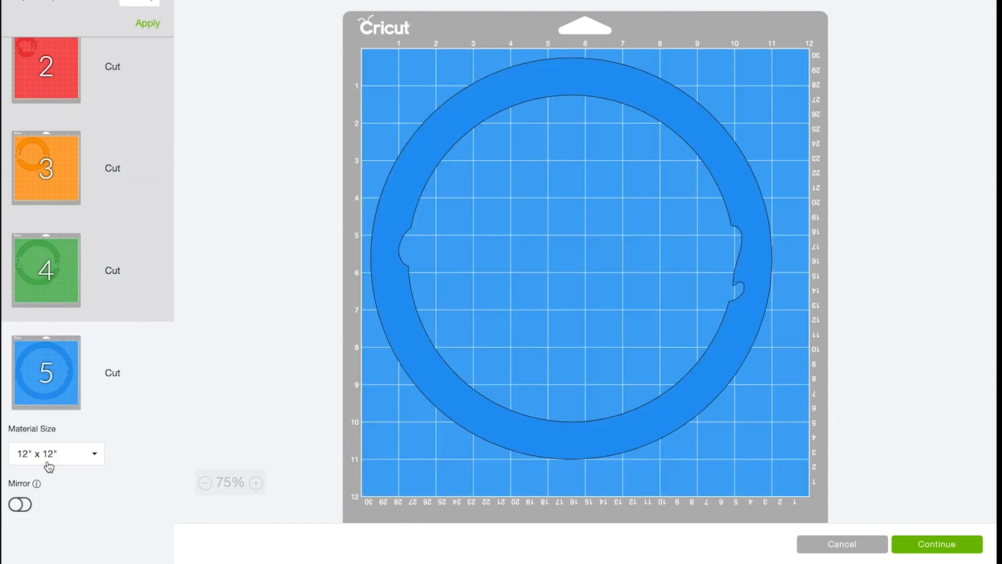
scroll(94, 316, up, 3)
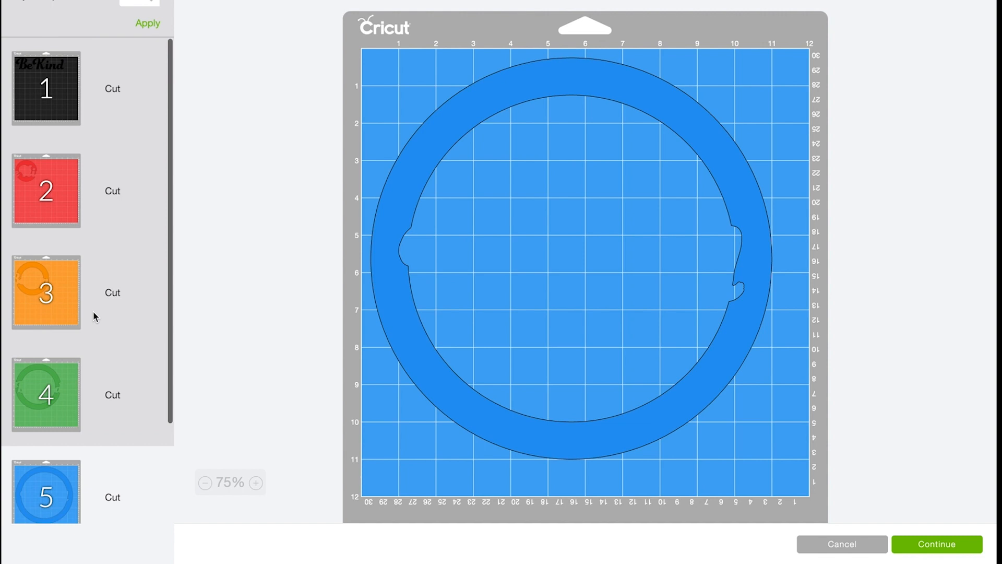